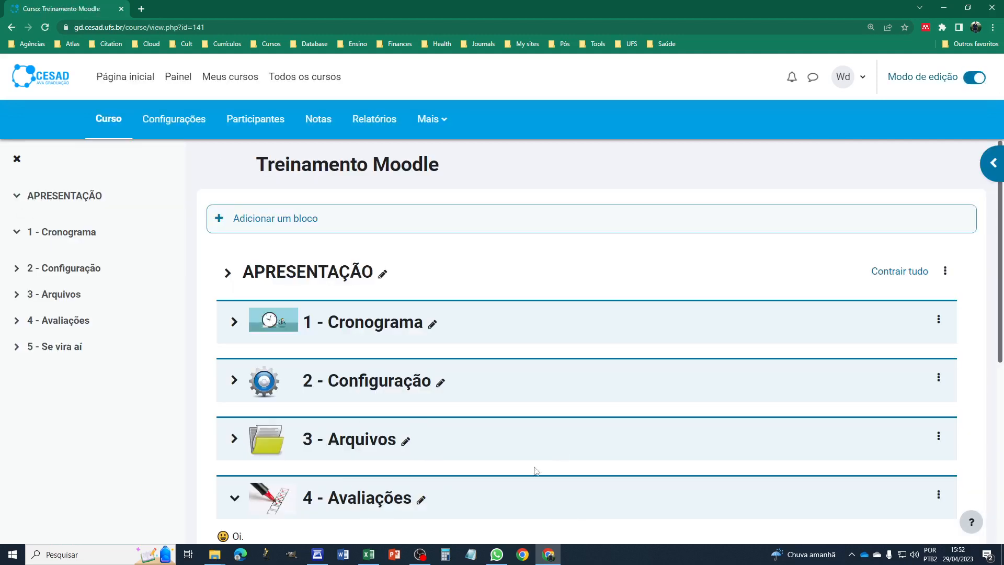
Step: Add a new Questionário activity to the section 4 - Avaliações
{"action": "scroll", "coordinate": [562, 453], "scroll_direction": "down", "scroll_amount": 3}
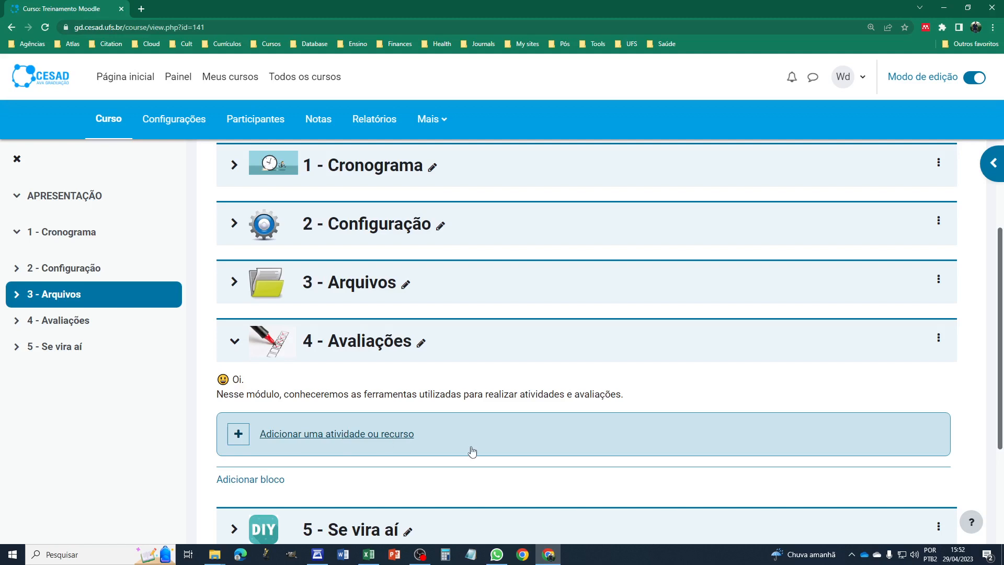
{"action": "left_click", "coordinate": [327, 434]}
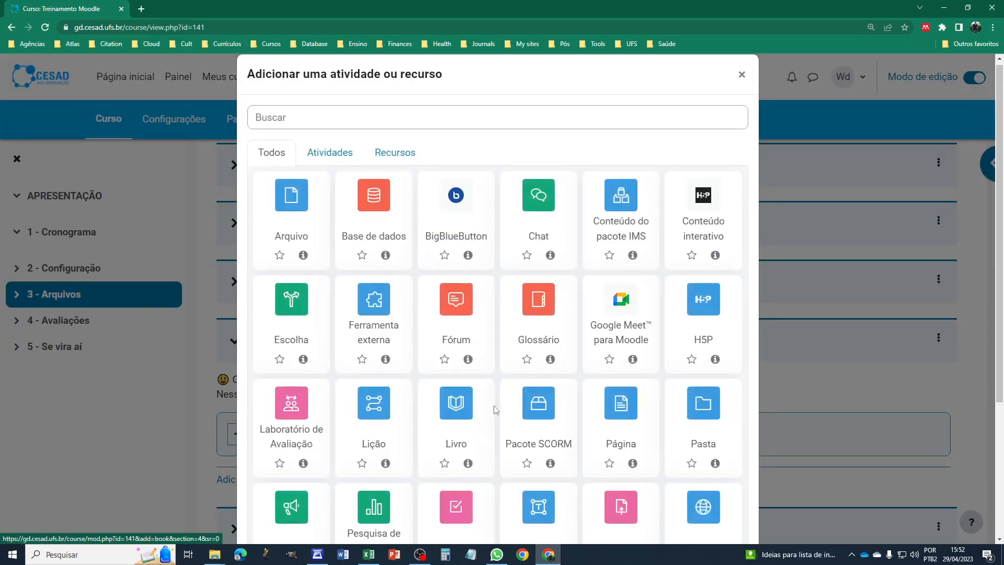
{"action": "scroll", "coordinate": [496, 409], "scroll_direction": "down", "scroll_amount": 4}
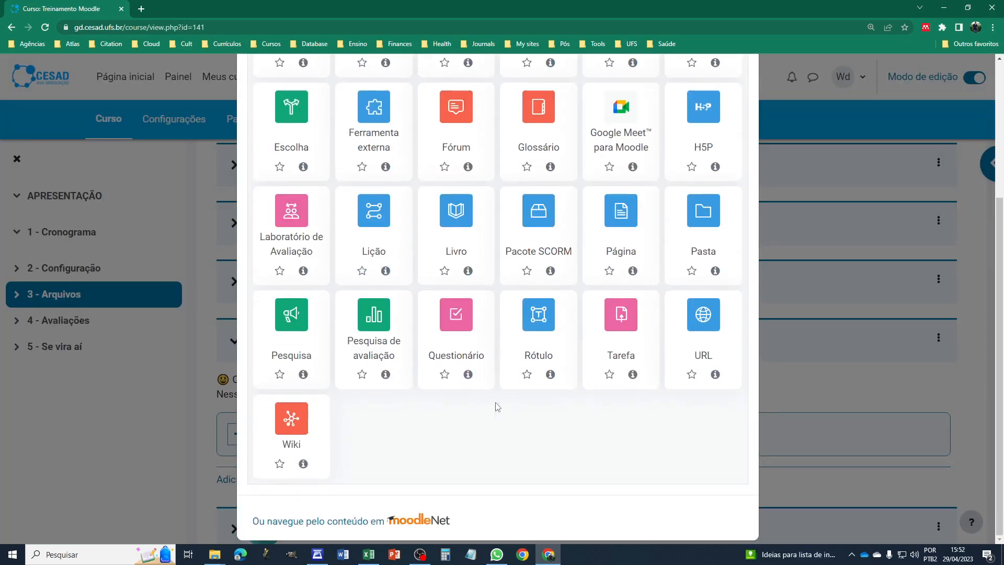
{"action": "scroll", "coordinate": [497, 407], "scroll_direction": "up", "scroll_amount": 1}
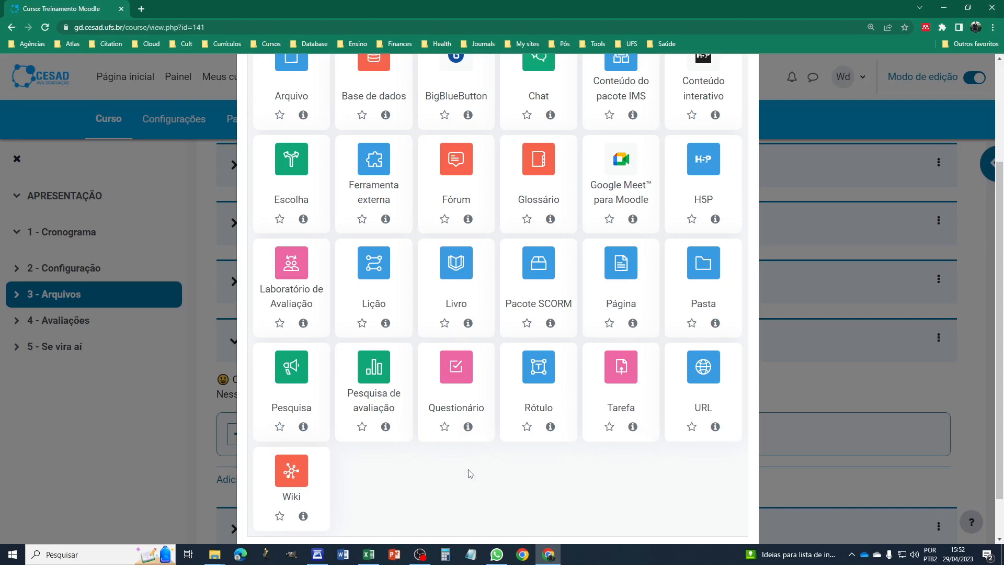
{"action": "left_click", "coordinate": [454, 406]}
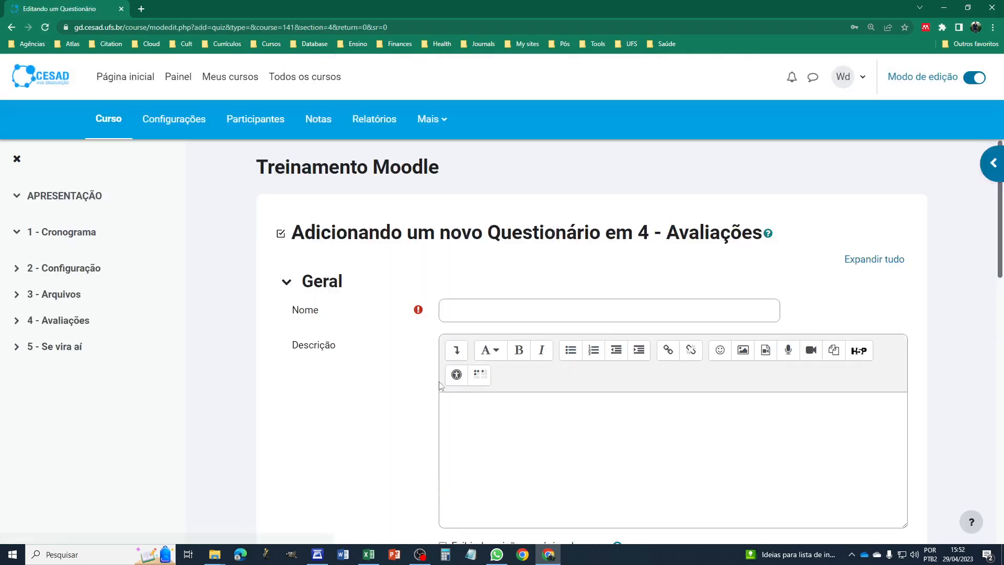
Step: Name the quiz "Avaliação", leave its description empty and collapse the Geral settings
{"action": "left_click", "coordinate": [476, 312]}
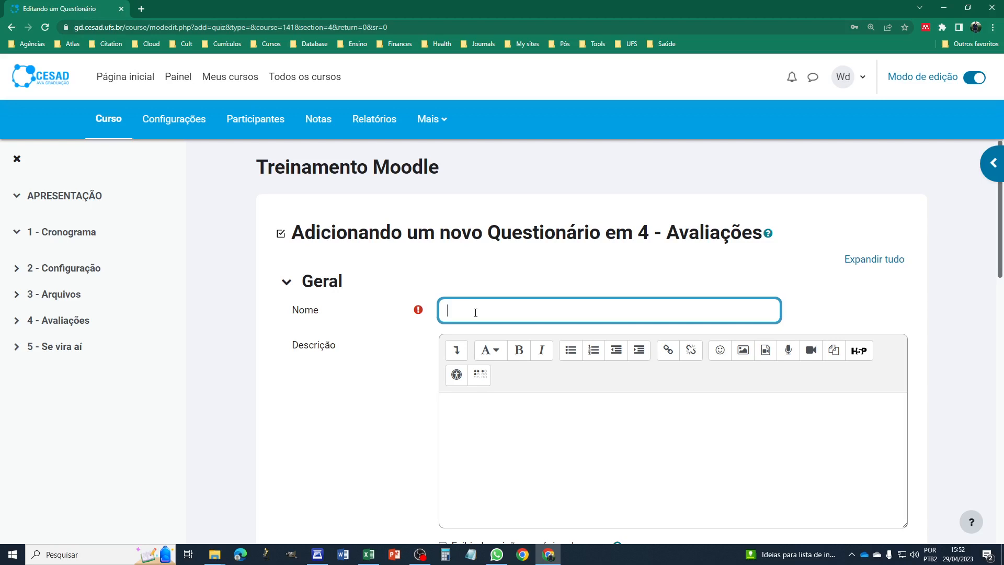
{"action": "type", "text": "Avaliação"}
{"action": "scroll", "coordinate": [455, 386], "scroll_direction": "down", "scroll_amount": 3}
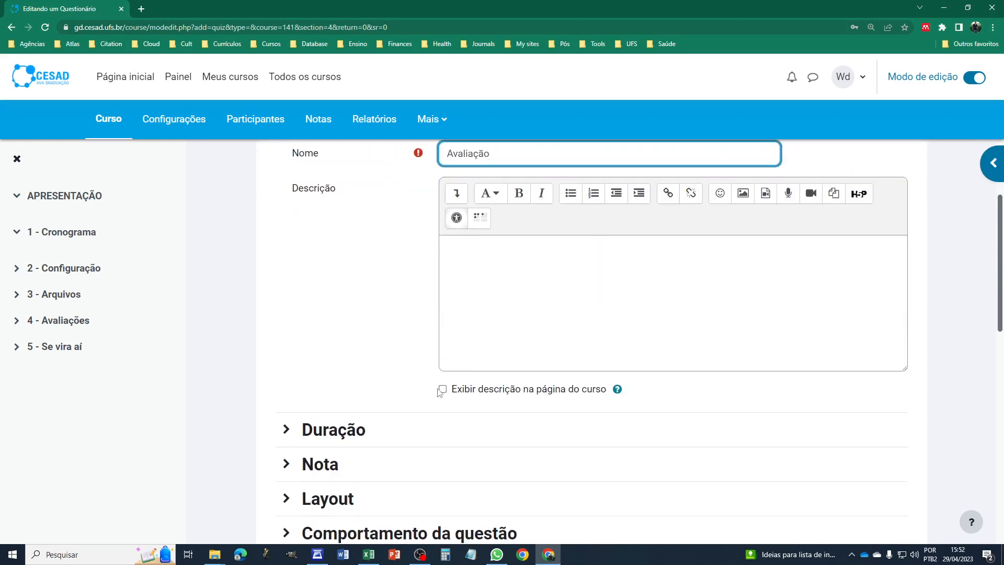
{"action": "scroll", "coordinate": [405, 315], "scroll_direction": "up", "scroll_amount": 2}
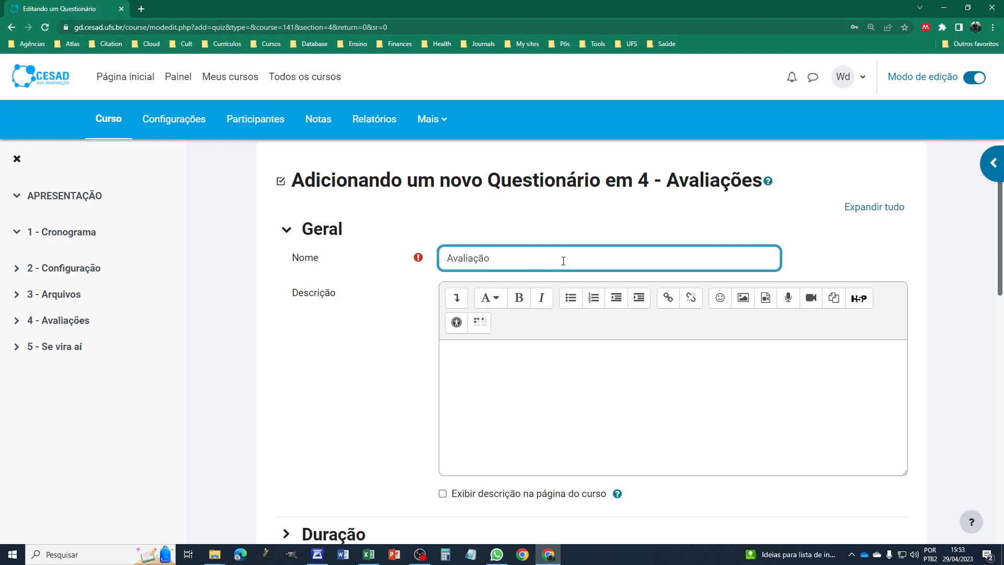
{"action": "left_click", "coordinate": [520, 356]}
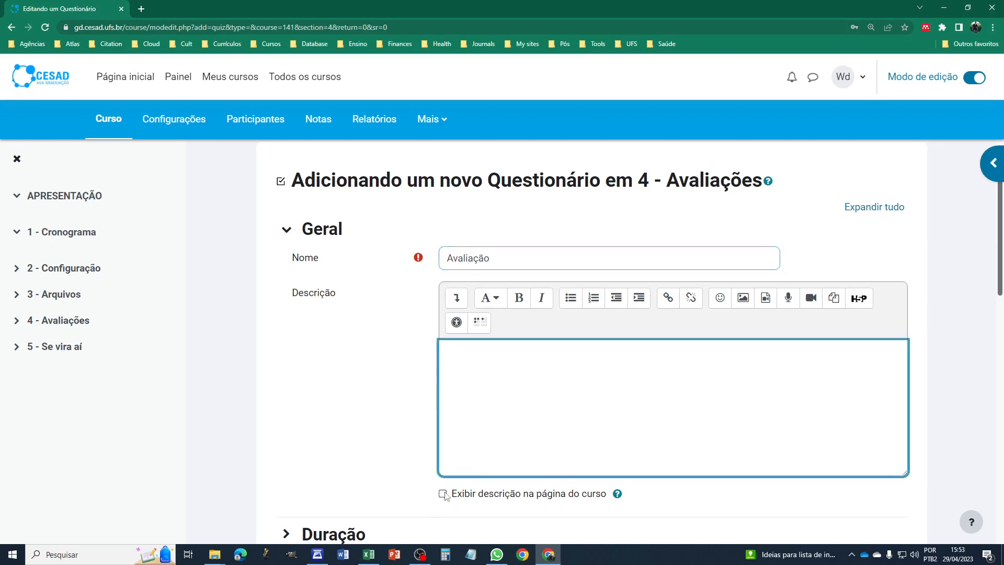
{"action": "left_click", "coordinate": [289, 231]}
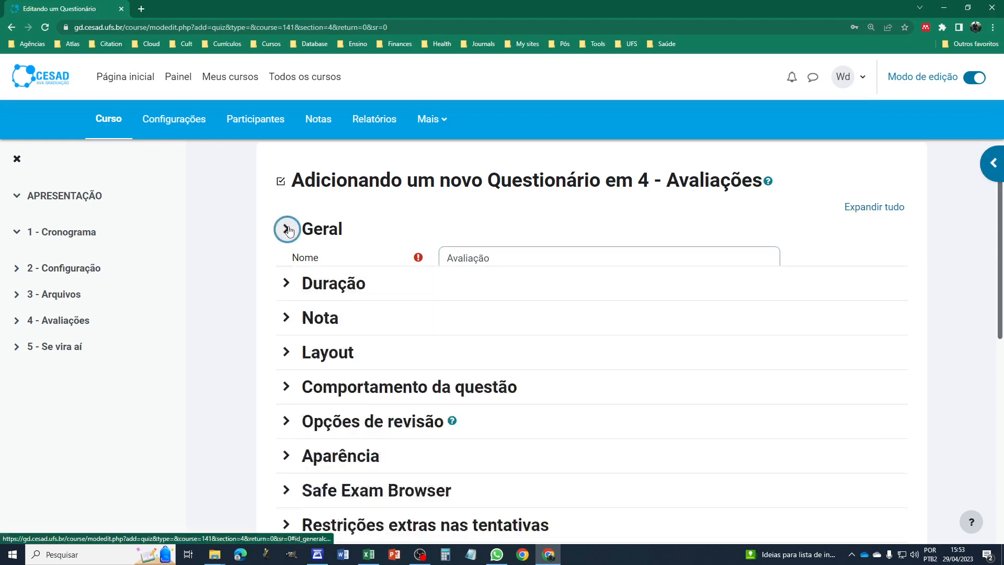
Step: Under Duração, review the time-expiry options and choose "As tentativas abertas são enviadas automaticamente"
{"action": "left_click", "coordinate": [285, 263]}
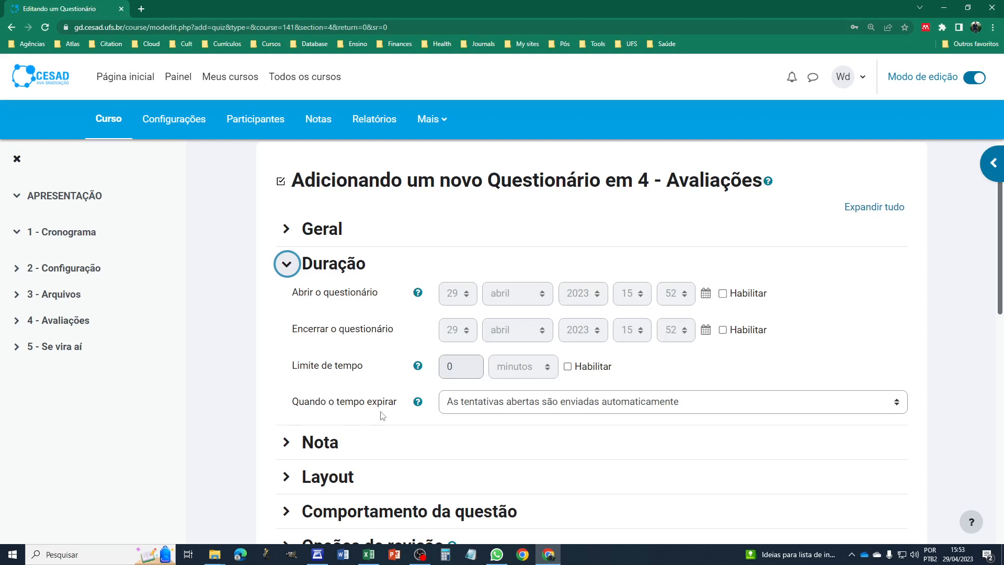
{"action": "left_click", "coordinate": [799, 408]}
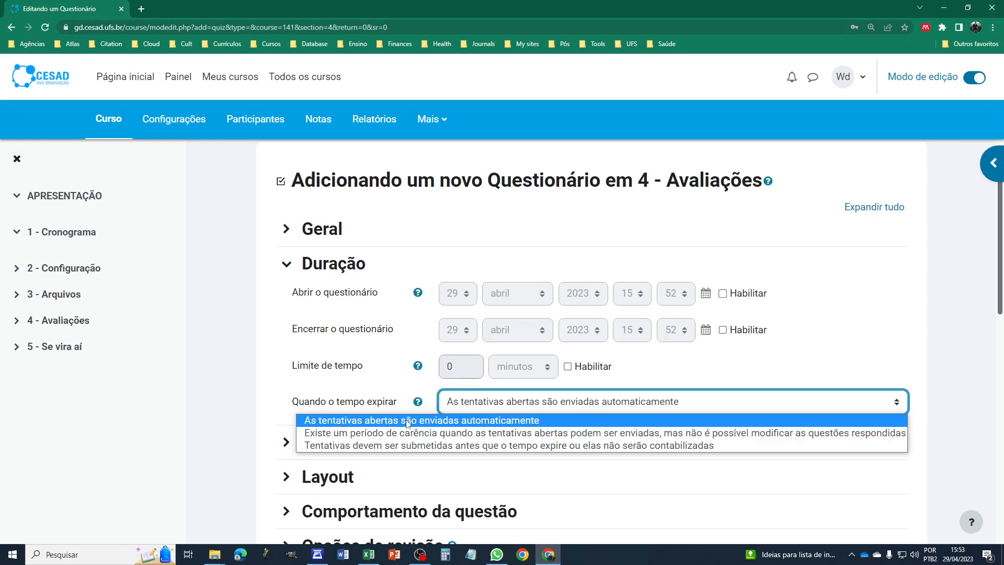
{"action": "left_click", "coordinate": [447, 423]}
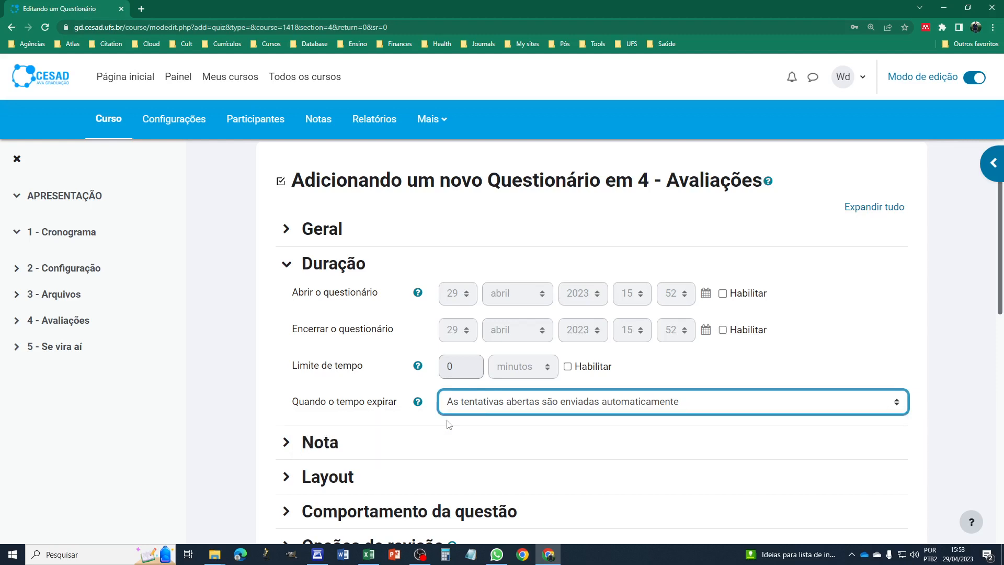
{"action": "left_click", "coordinate": [500, 407]}
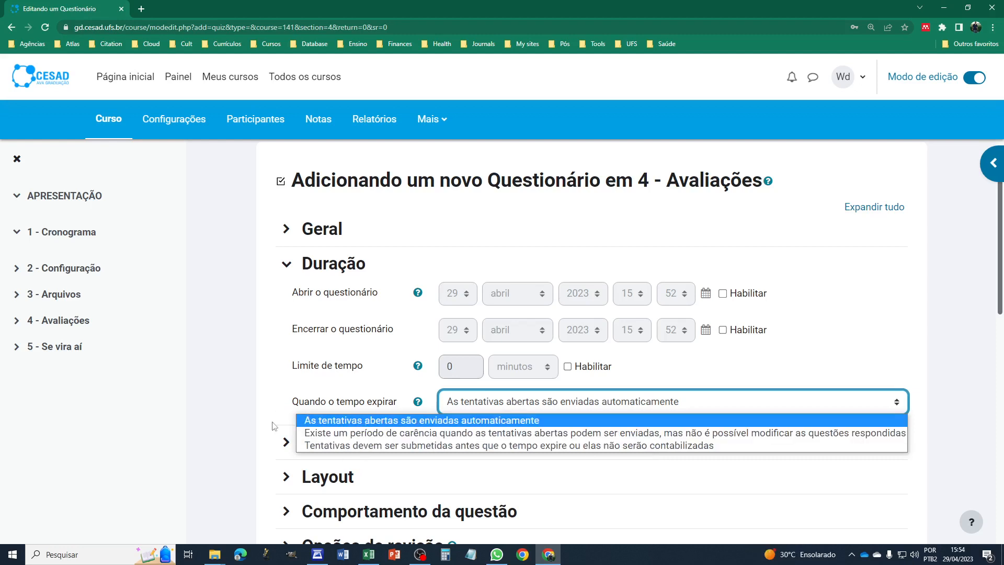
{"action": "left_click", "coordinate": [316, 420]}
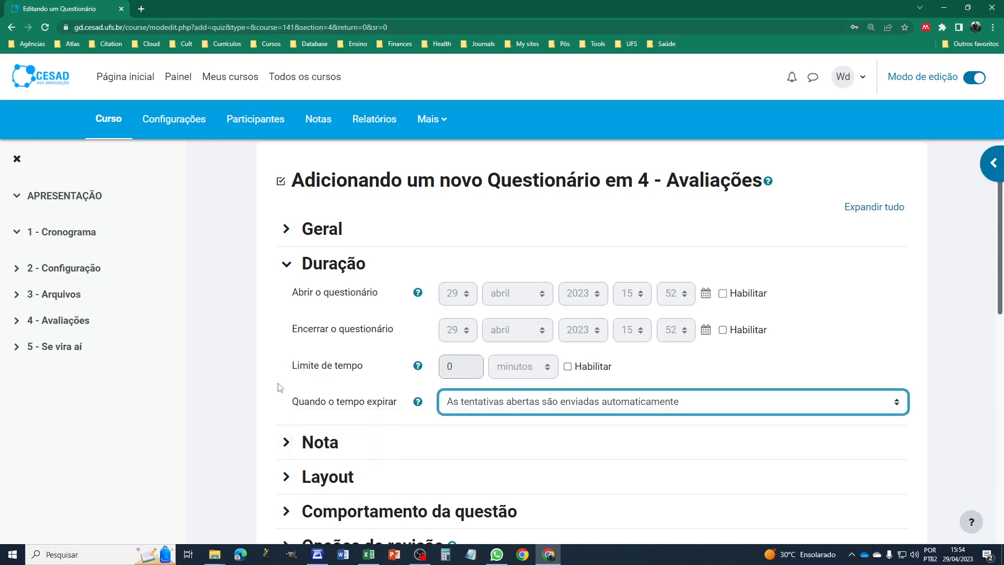
{"action": "left_click", "coordinate": [287, 268]}
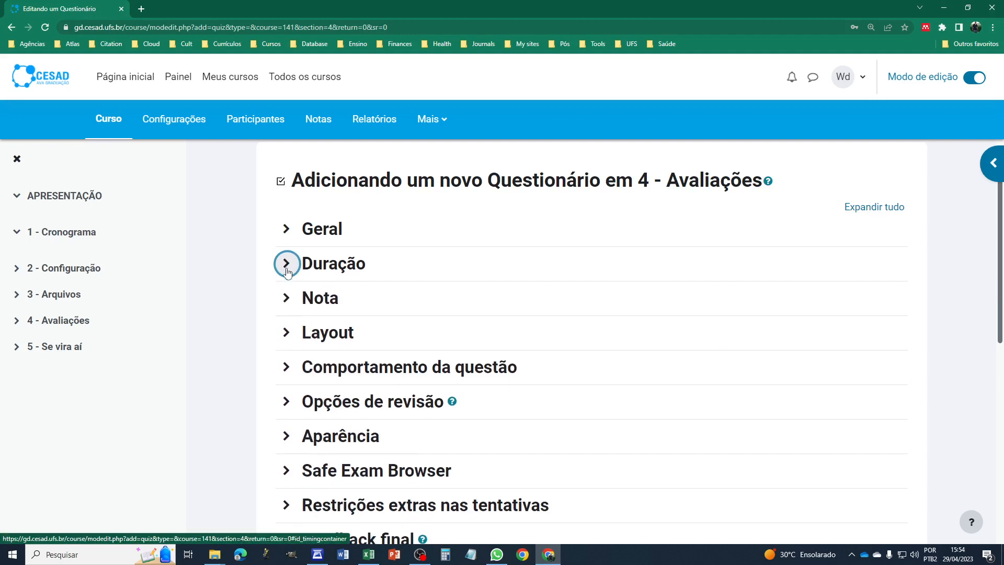
{"action": "left_click", "coordinate": [286, 265]}
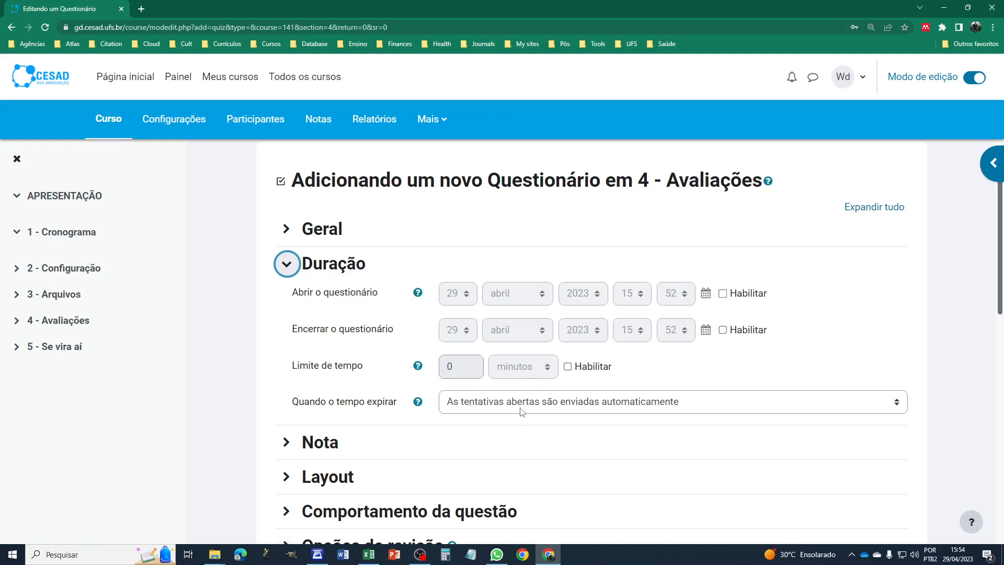
{"action": "left_click", "coordinate": [784, 402]}
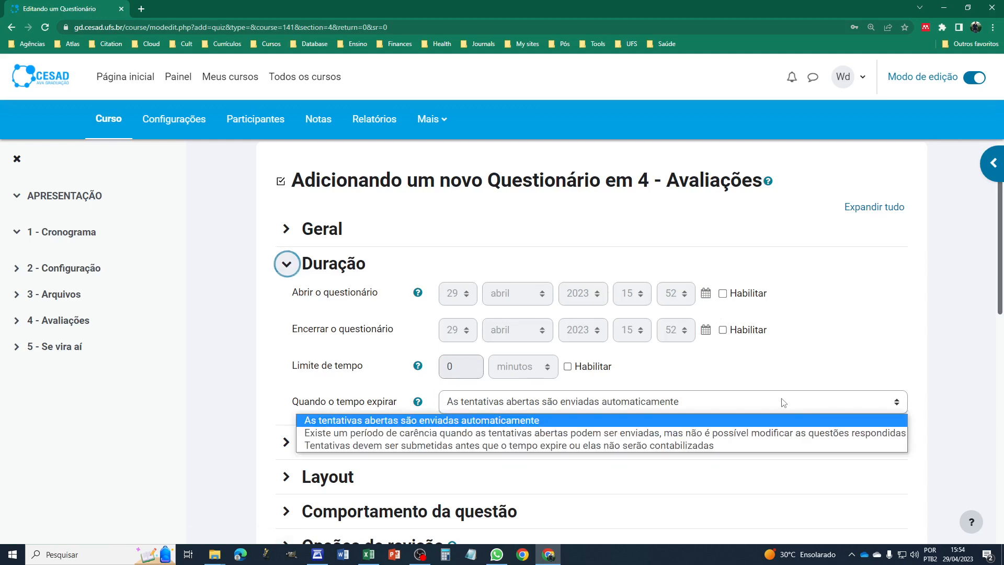
{"action": "left_click", "coordinate": [783, 402]}
{"action": "left_click", "coordinate": [287, 264]}
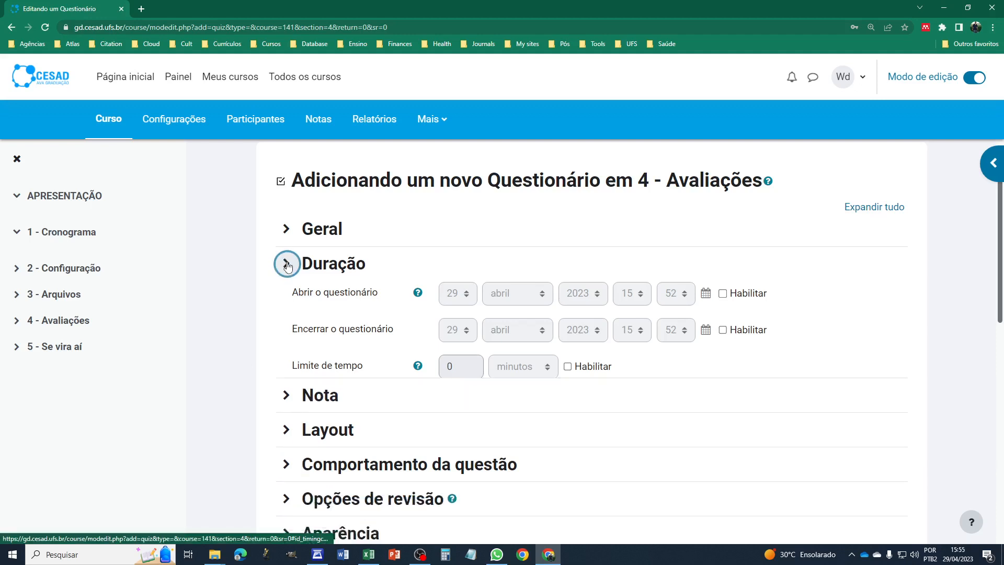
Step: Under Nota, set the allowed attempts to 3 and the grading method to Nota média
{"action": "left_click", "coordinate": [286, 298]}
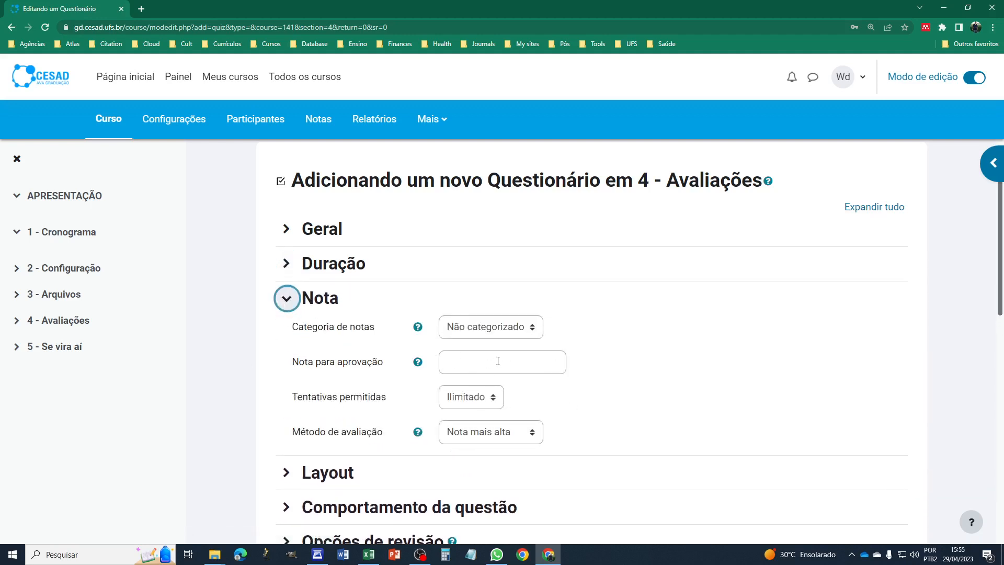
{"action": "left_click", "coordinate": [488, 398]}
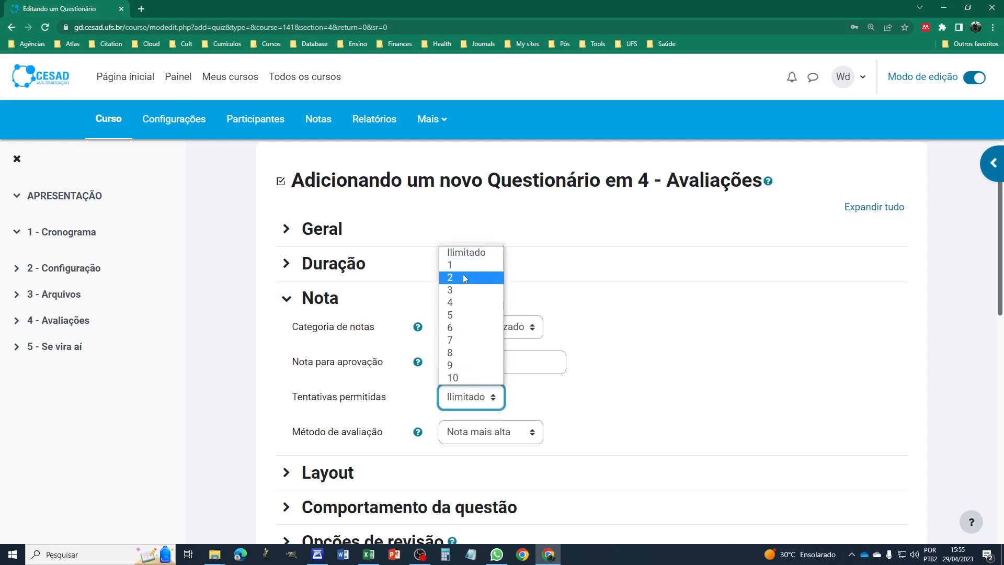
{"action": "left_click", "coordinate": [730, 412]}
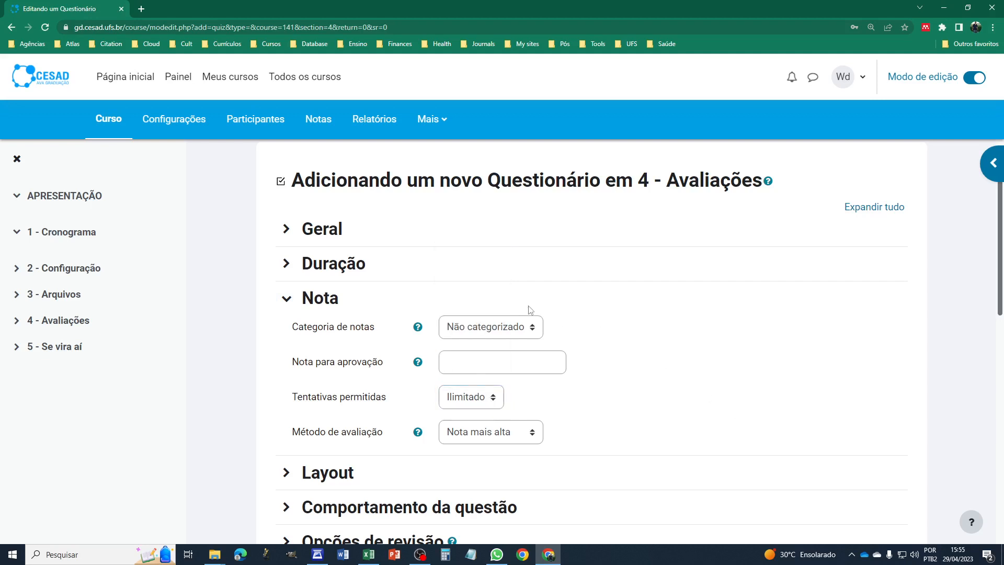
{"action": "left_click", "coordinate": [484, 399]}
{"action": "left_click", "coordinate": [460, 291]}
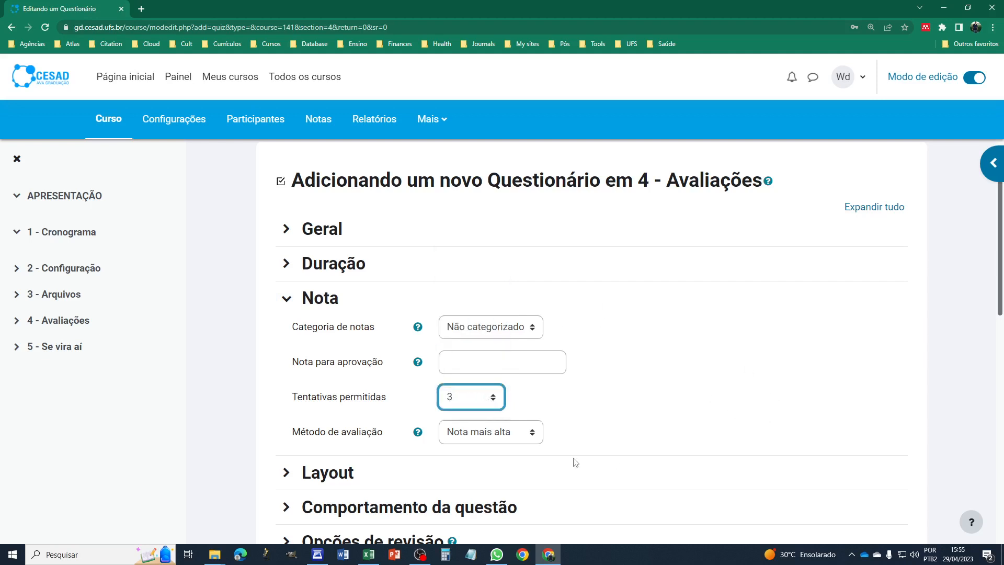
{"action": "left_click", "coordinate": [505, 436]}
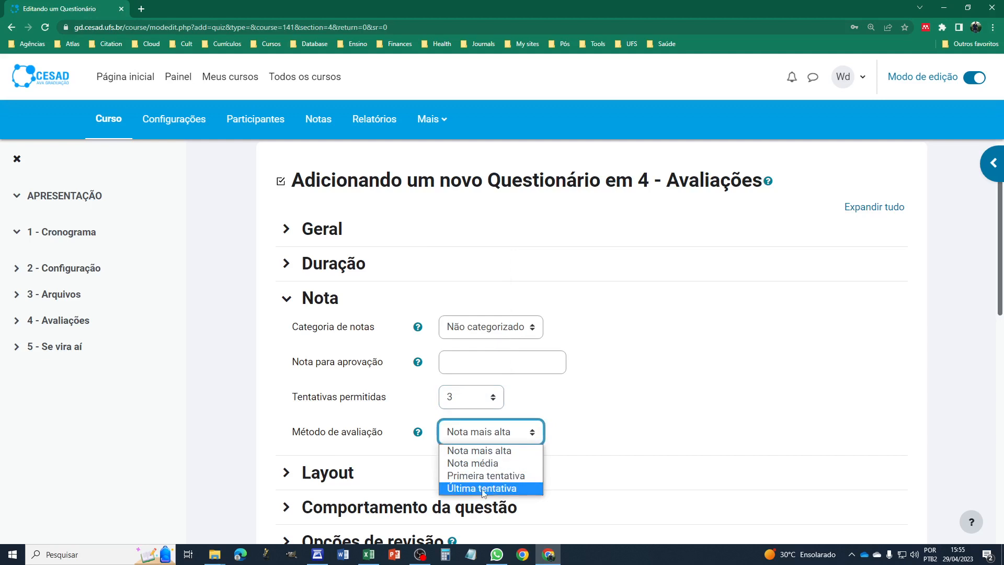
{"action": "left_click", "coordinate": [473, 463]}
{"action": "left_click", "coordinate": [286, 298]}
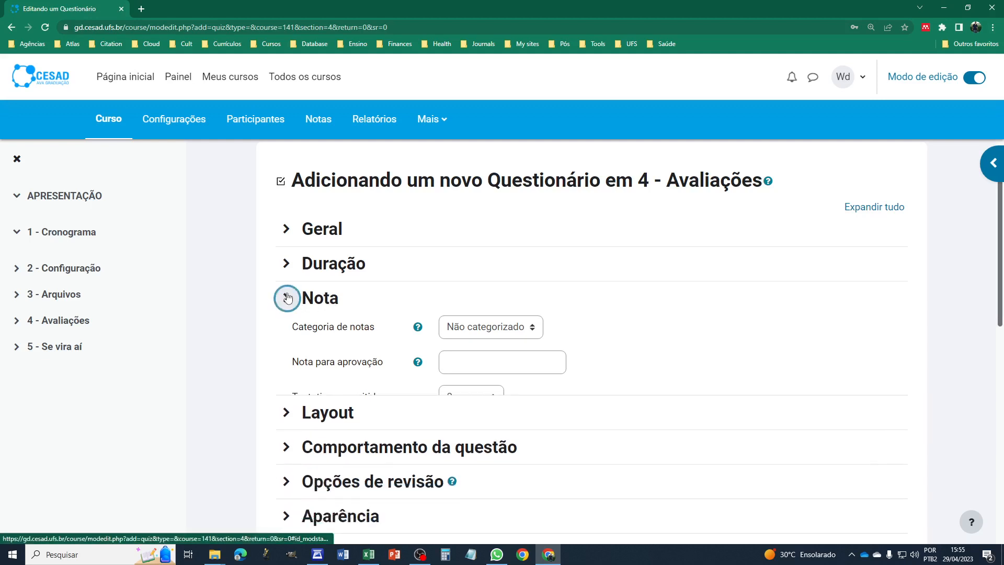
Step: Under Layout, set Nova página to "Cada questão" so each question starts a new page
{"action": "left_click", "coordinate": [286, 334]}
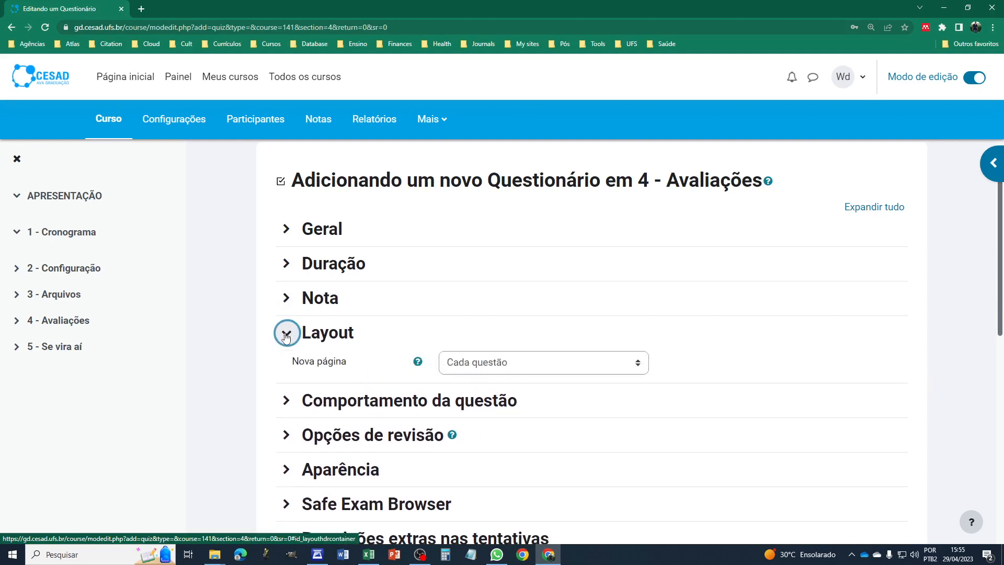
{"action": "left_click", "coordinate": [613, 365]}
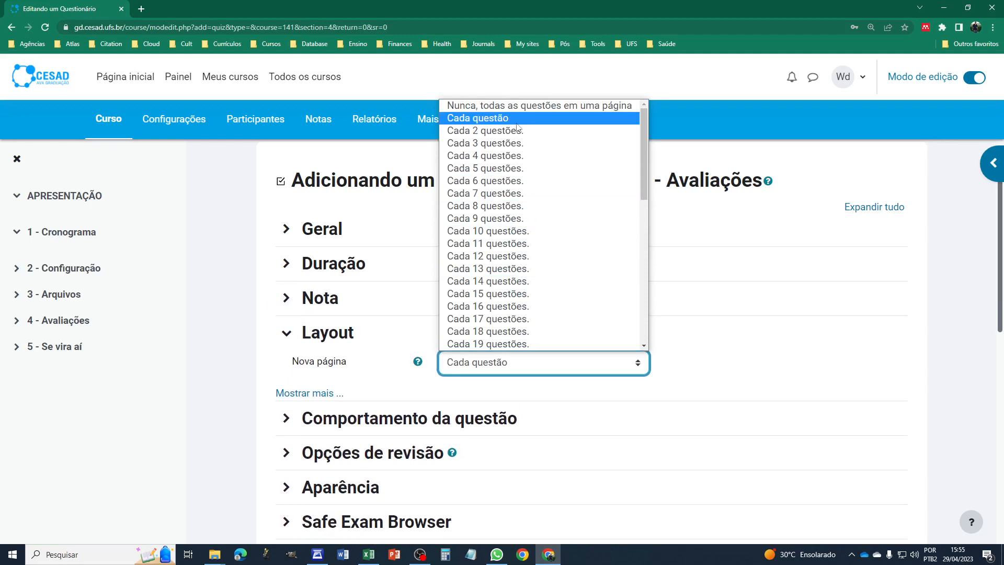
{"action": "left_click", "coordinate": [519, 121]}
{"action": "left_click", "coordinate": [287, 333]}
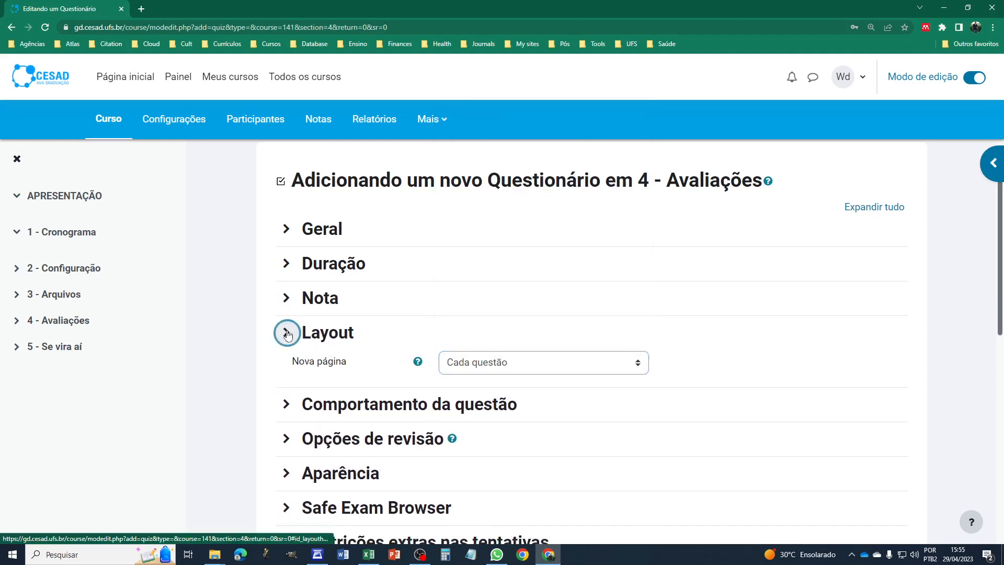
Step: Examine the feedback modes offered for how questions behave under Comportamento da questão, leaving Feedback adiado selected
{"action": "left_click", "coordinate": [287, 367]}
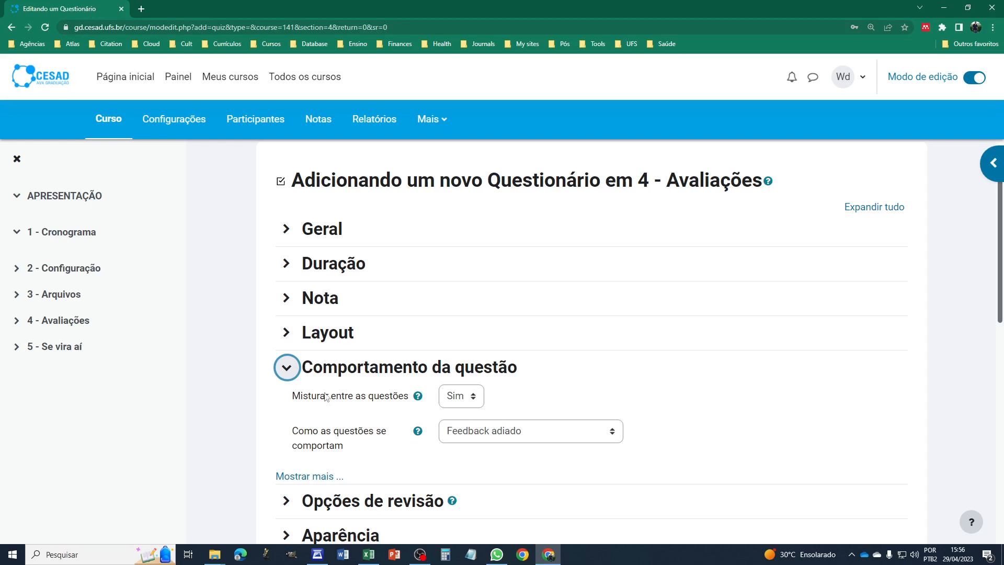
{"action": "left_click", "coordinate": [522, 437]}
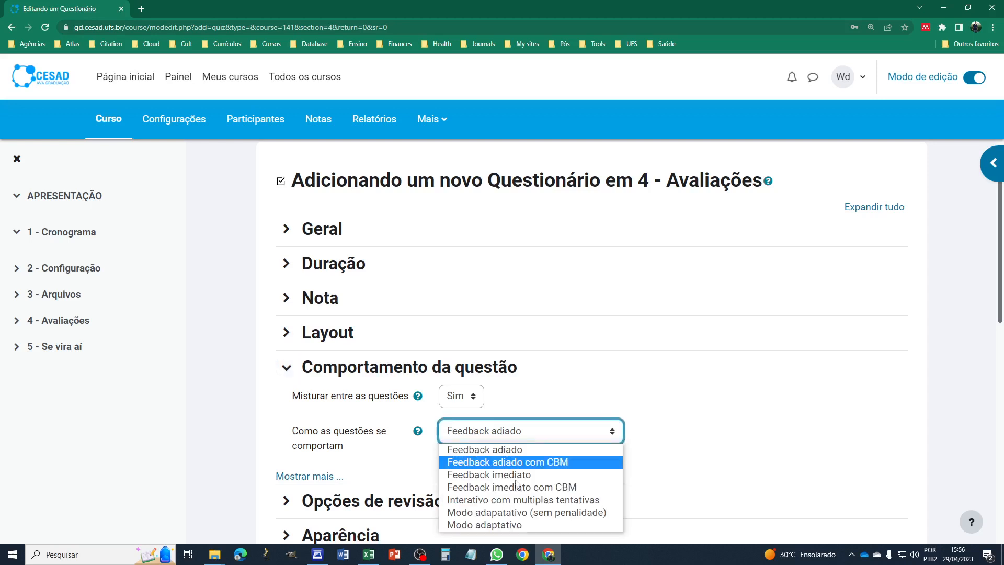
{"action": "left_click", "coordinate": [542, 433]}
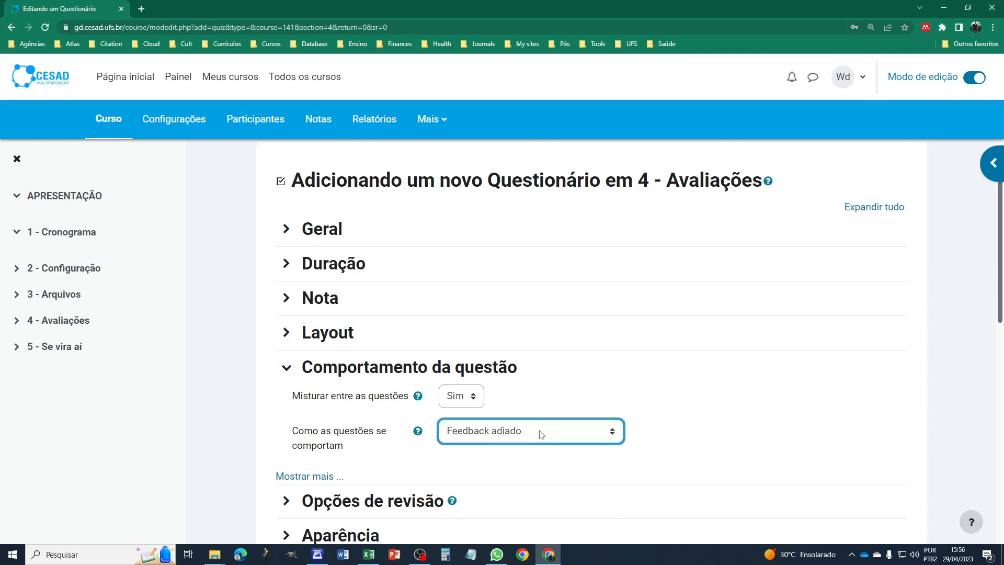
{"action": "left_click", "coordinate": [287, 369]}
{"action": "left_click", "coordinate": [287, 369]}
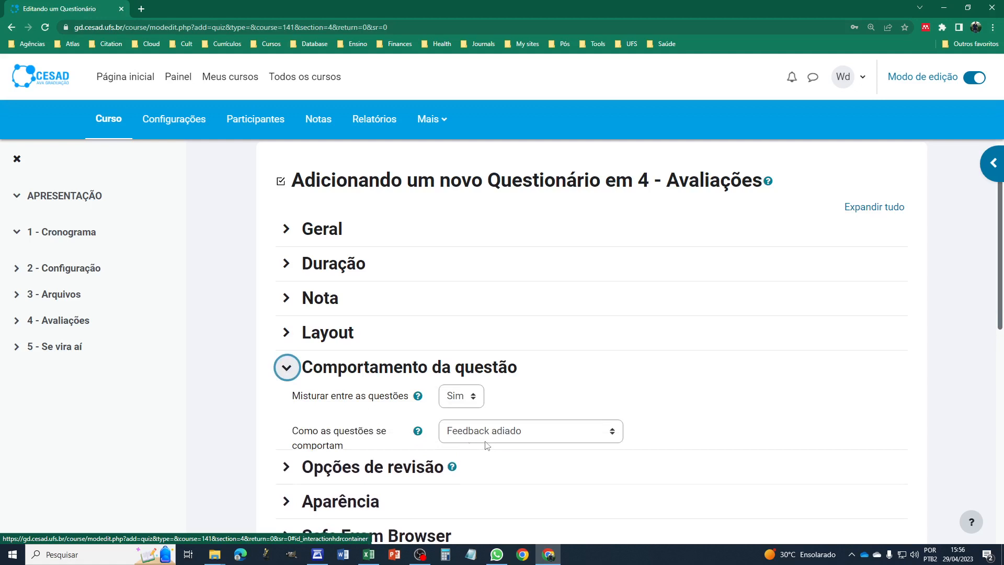
{"action": "left_click", "coordinate": [528, 436]}
{"action": "left_click", "coordinate": [517, 432]}
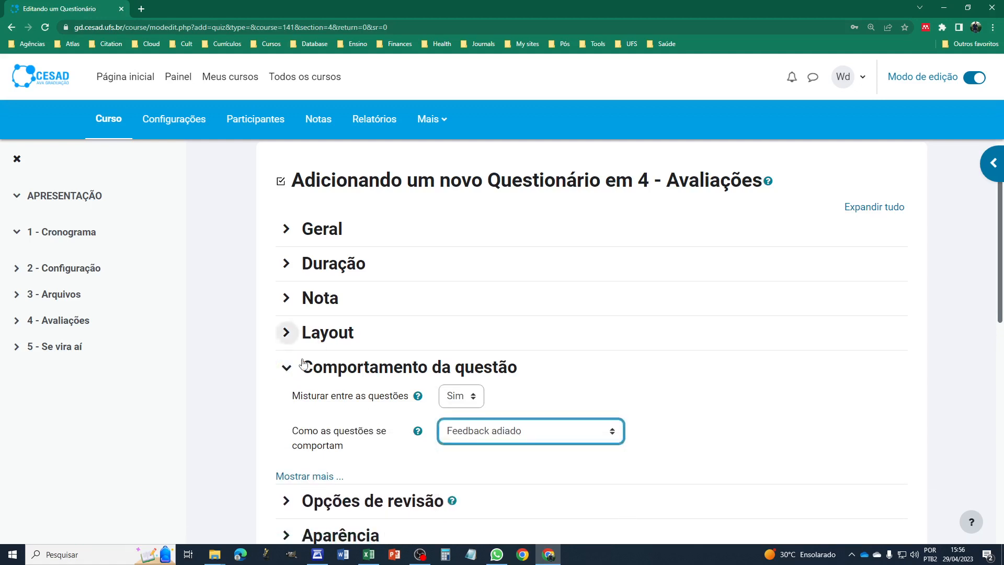
{"action": "left_click", "coordinate": [287, 369]}
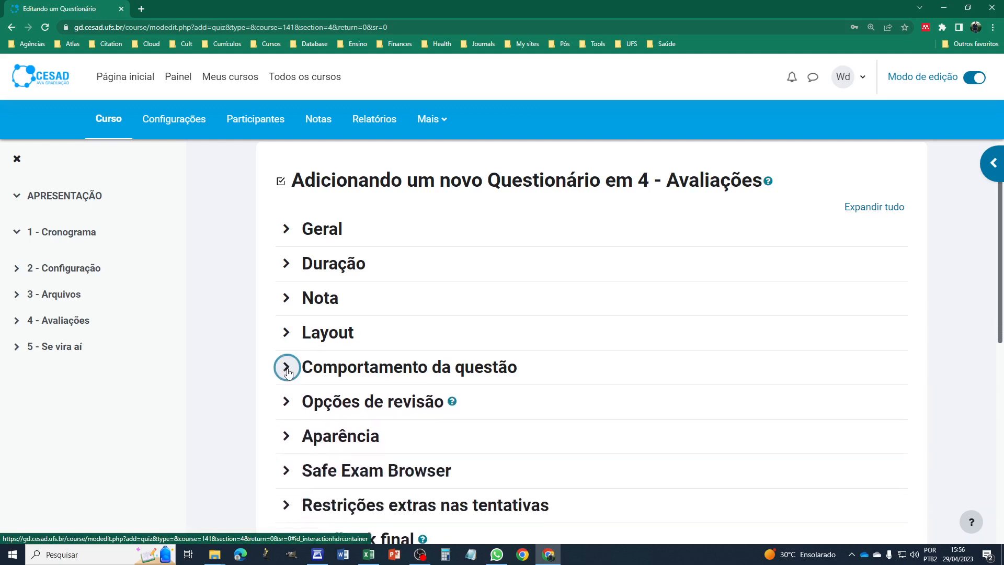
Step: Examine the settings under Opções de revisão and Aparência, leaving them as they are
{"action": "left_click", "coordinate": [288, 401]}
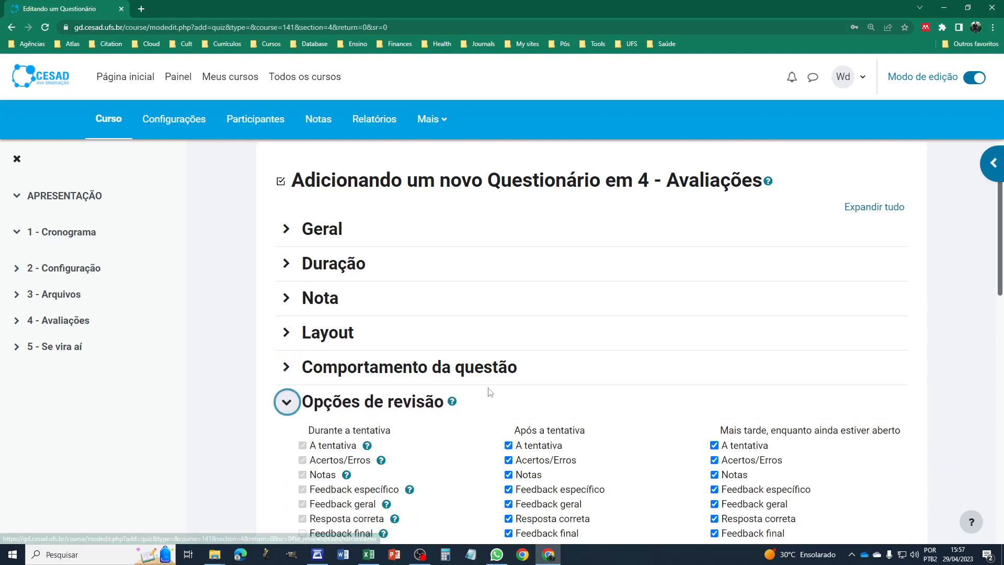
{"action": "left_click", "coordinate": [288, 403]}
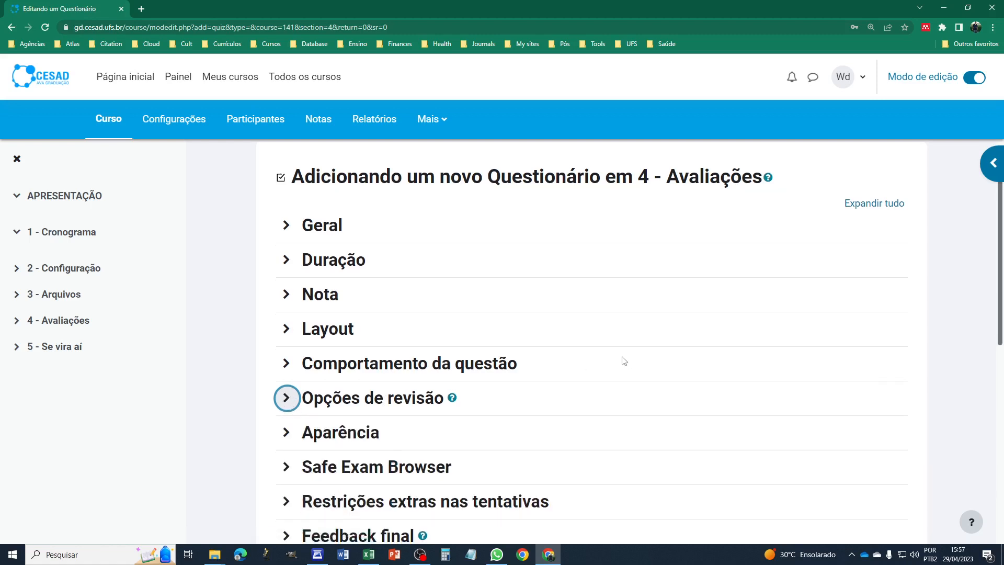
{"action": "scroll", "coordinate": [575, 366], "scroll_direction": "down", "scroll_amount": 2}
{"action": "left_click", "coordinate": [293, 336]}
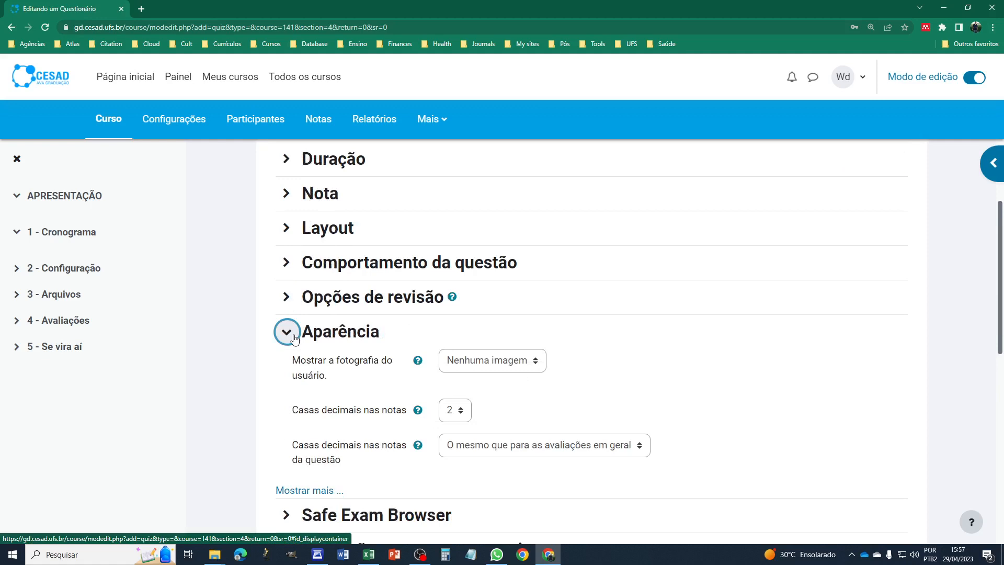
{"action": "left_click", "coordinate": [294, 337]}
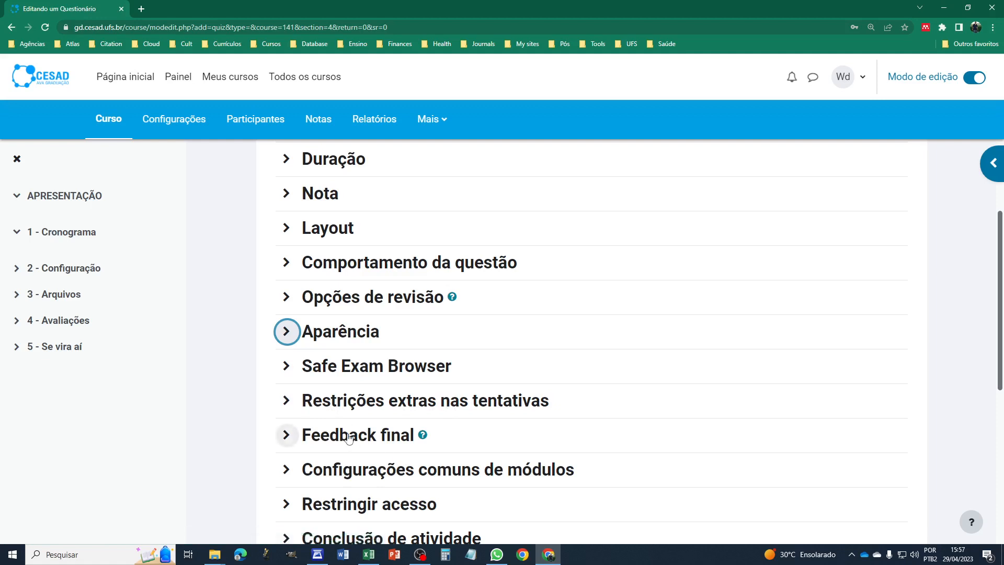
Step: Under Feedback final, try a grade limit of 80 for the comments and clear it again
{"action": "left_click", "coordinate": [287, 434]}
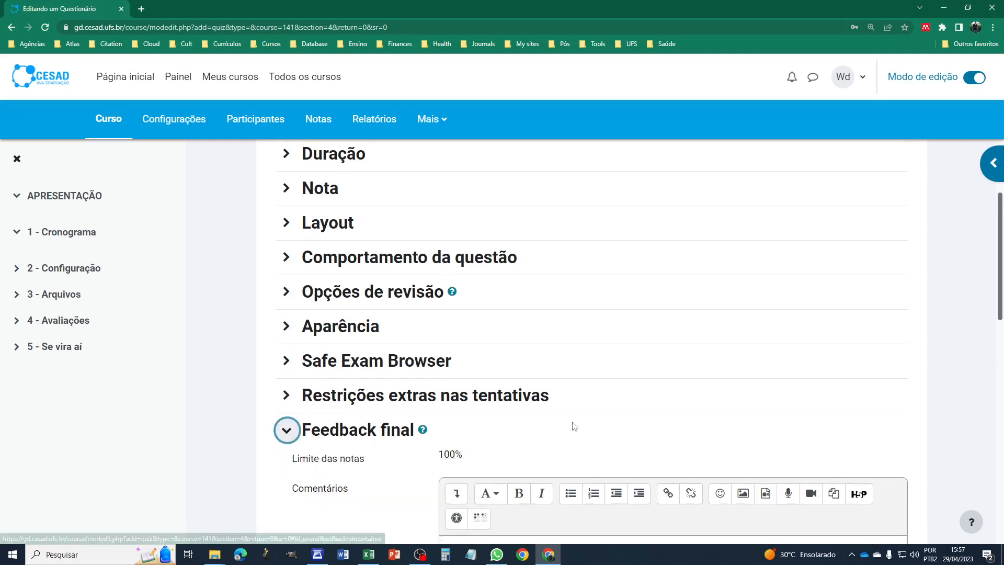
{"action": "scroll", "coordinate": [574, 427], "scroll_direction": "down", "scroll_amount": 4}
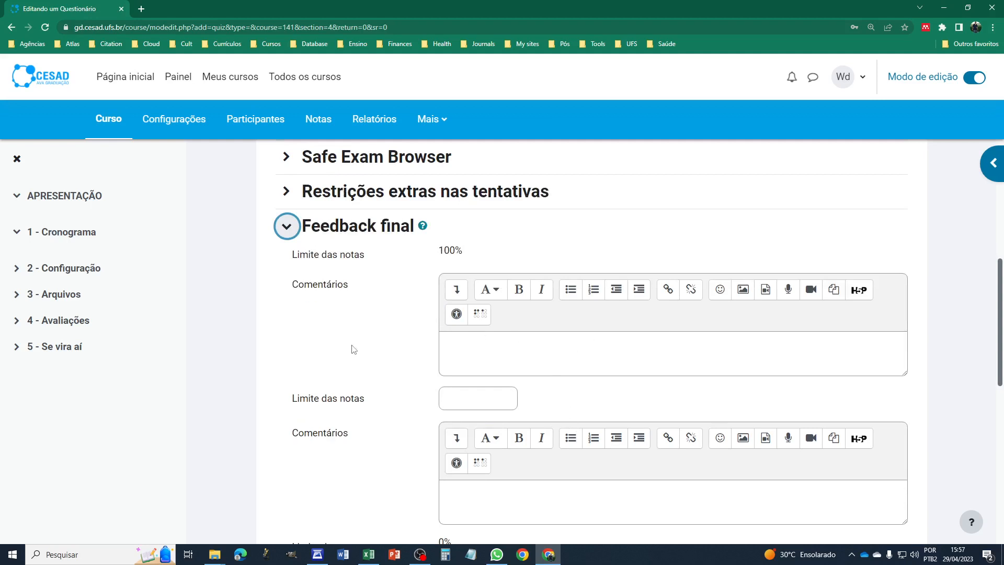
{"action": "scroll", "coordinate": [356, 345], "scroll_direction": "down", "scroll_amount": 3}
{"action": "left_click", "coordinate": [467, 242]}
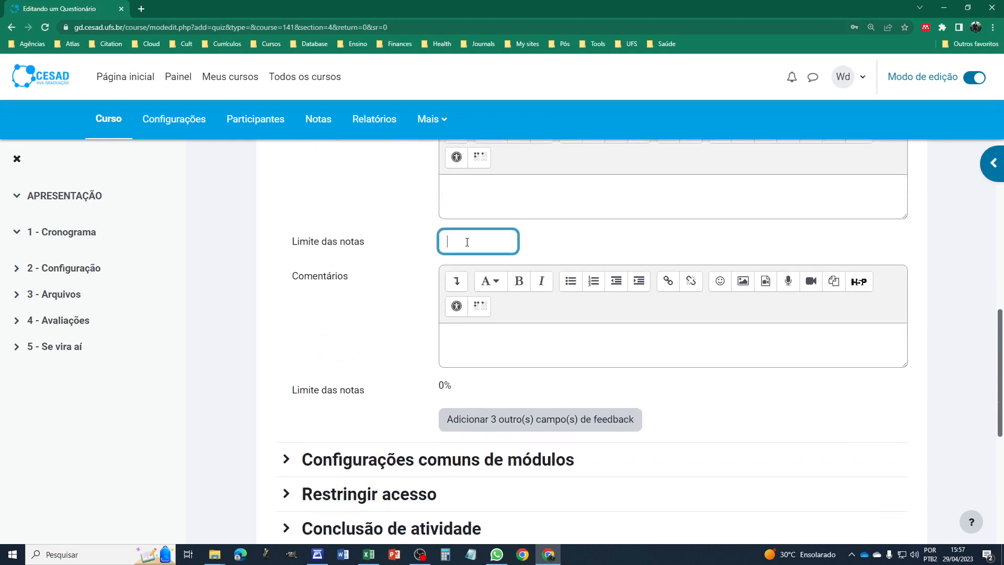
{"action": "type", "text": "80"}
{"action": "left_click", "coordinate": [471, 336]}
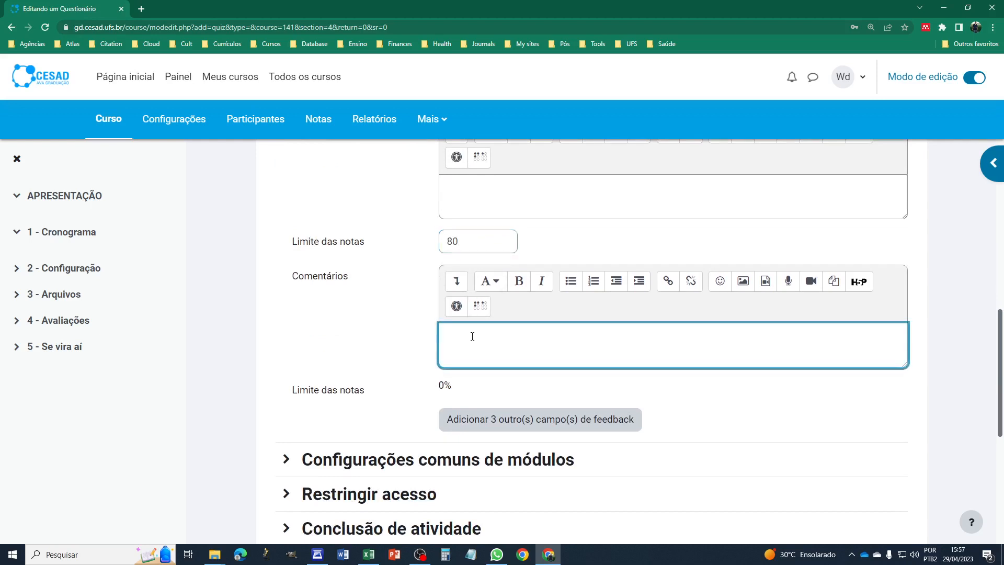
{"action": "left_click", "coordinate": [464, 241]}
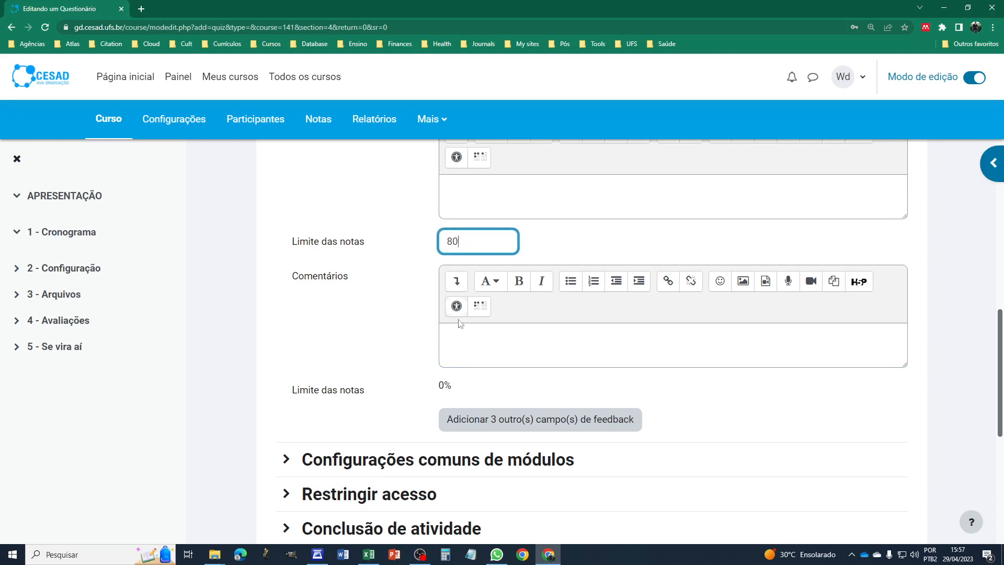
{"action": "left_click", "coordinate": [466, 344]}
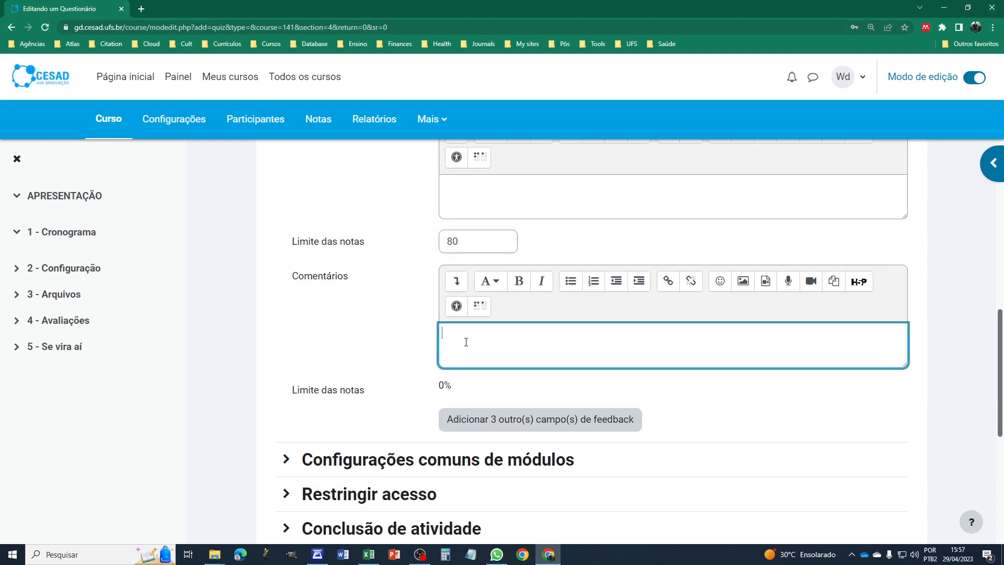
{"action": "left_click_drag", "start_coordinate": [478, 230], "coordinate": [430, 247]}
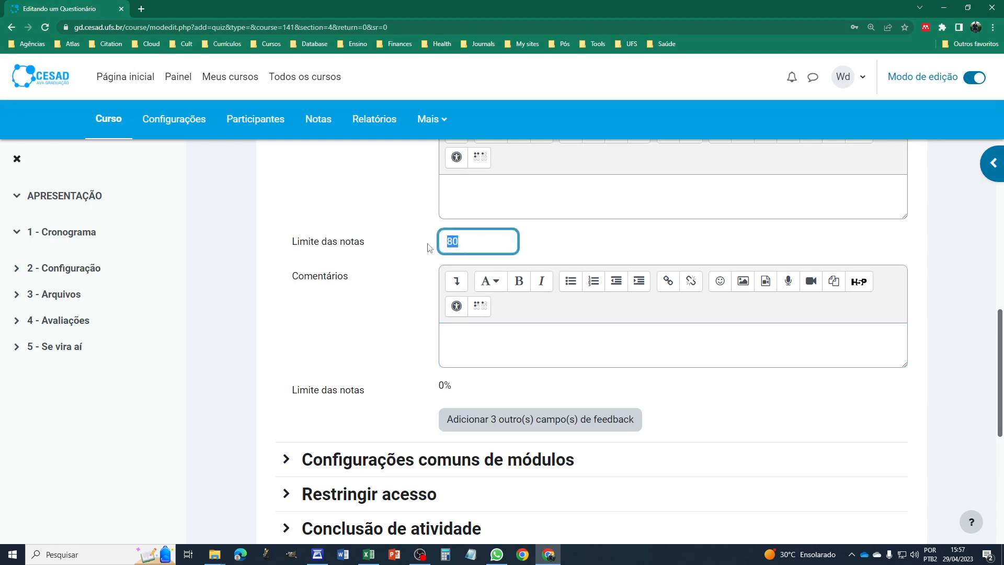
{"action": "key", "text": "BackSpace"}
{"action": "scroll", "coordinate": [403, 270], "scroll_direction": "up", "scroll_amount": 6}
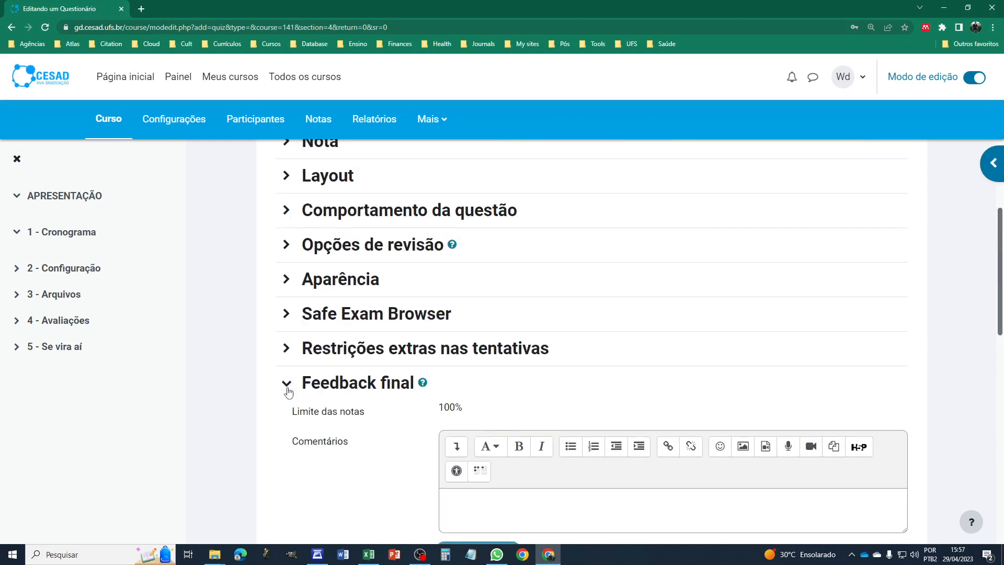
{"action": "left_click", "coordinate": [287, 385]}
Step: Save the new quiz and display its page
{"action": "scroll", "coordinate": [525, 437], "scroll_direction": "down", "scroll_amount": 2}
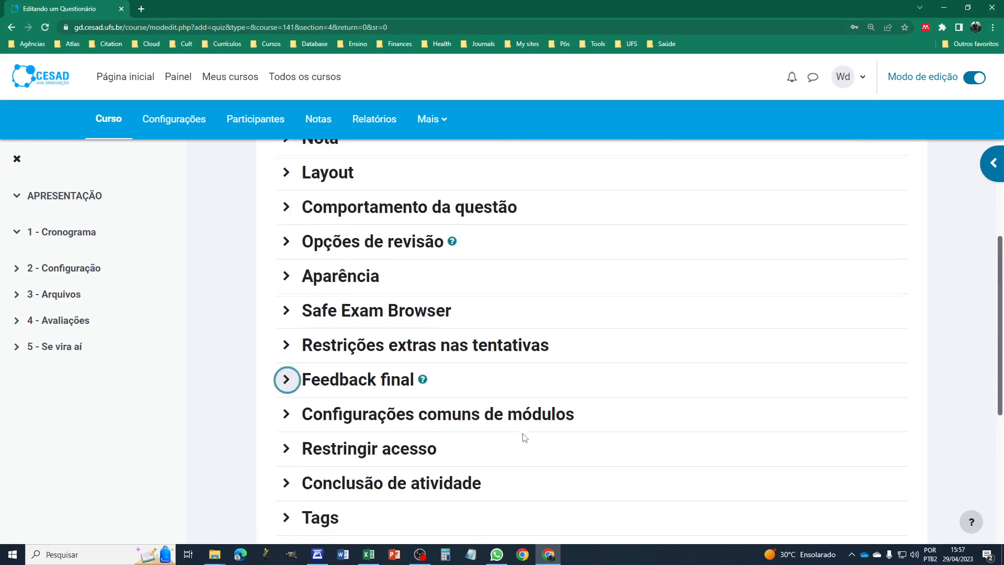
{"action": "scroll", "coordinate": [525, 437], "scroll_direction": "down", "scroll_amount": 1}
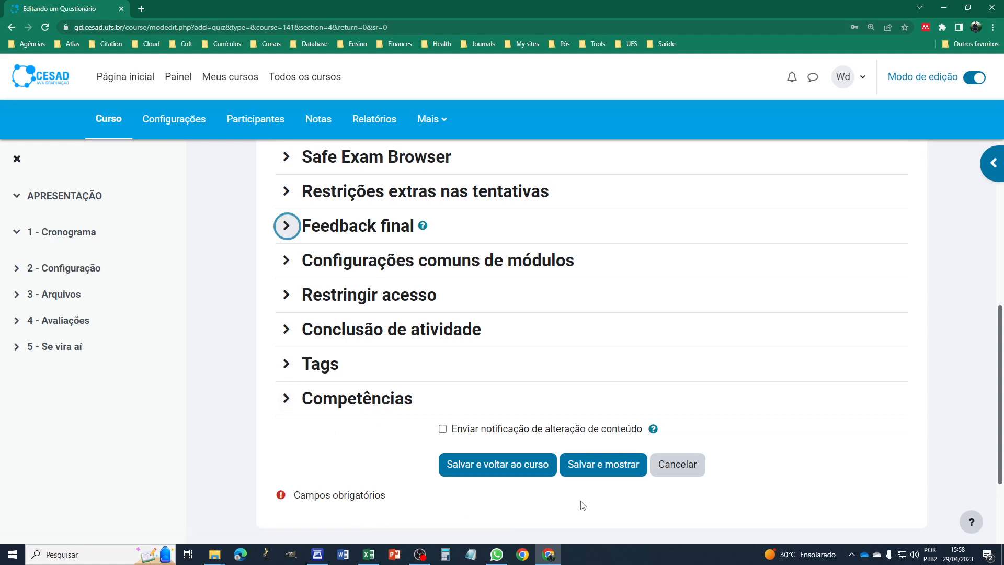
{"action": "left_click", "coordinate": [610, 467]}
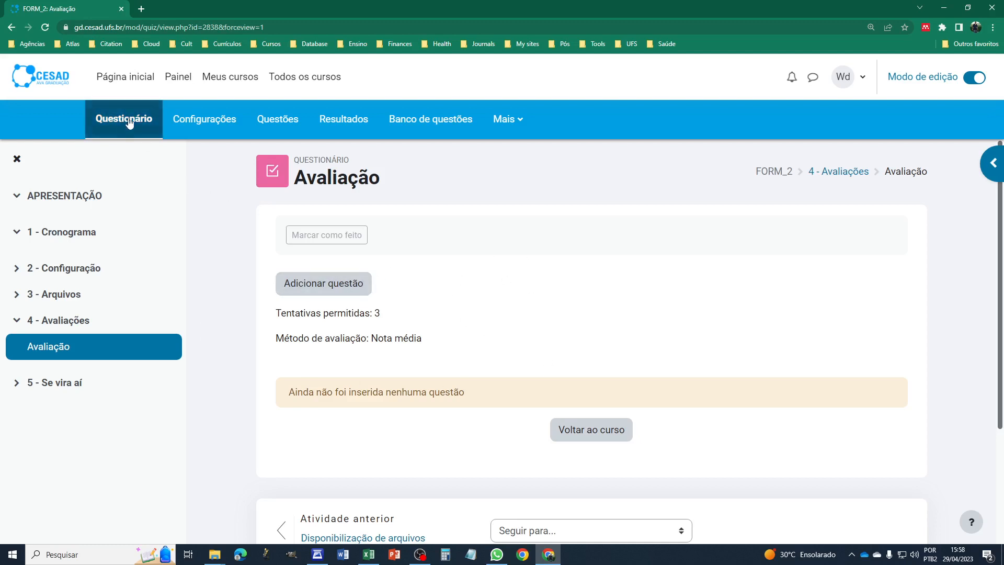
Step: Review the saved quiz's collapsed settings sections, its Questões page and its Resultados page
{"action": "left_click", "coordinate": [205, 125]}
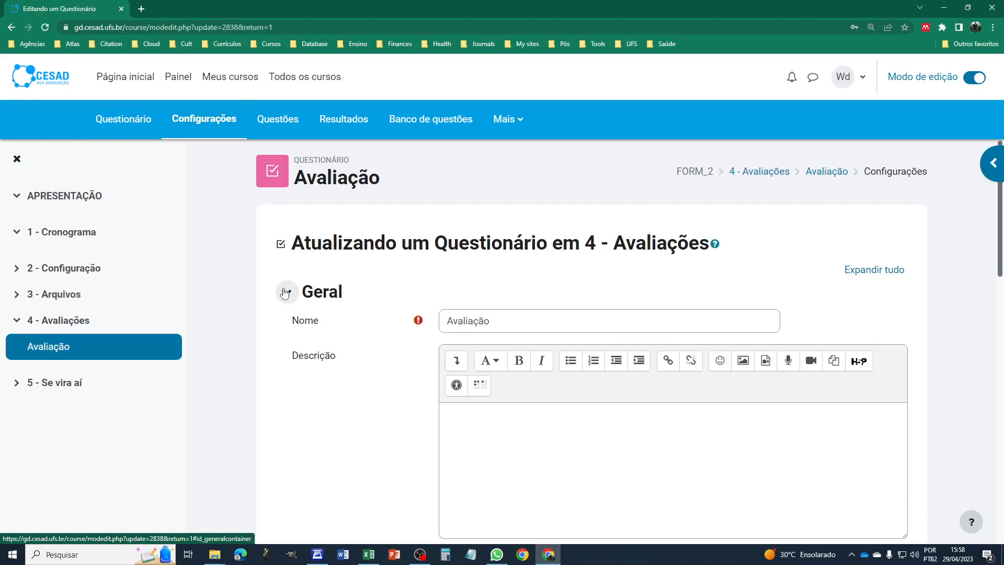
{"action": "left_click", "coordinate": [287, 294]}
{"action": "scroll", "coordinate": [485, 357], "scroll_direction": "down", "scroll_amount": 5}
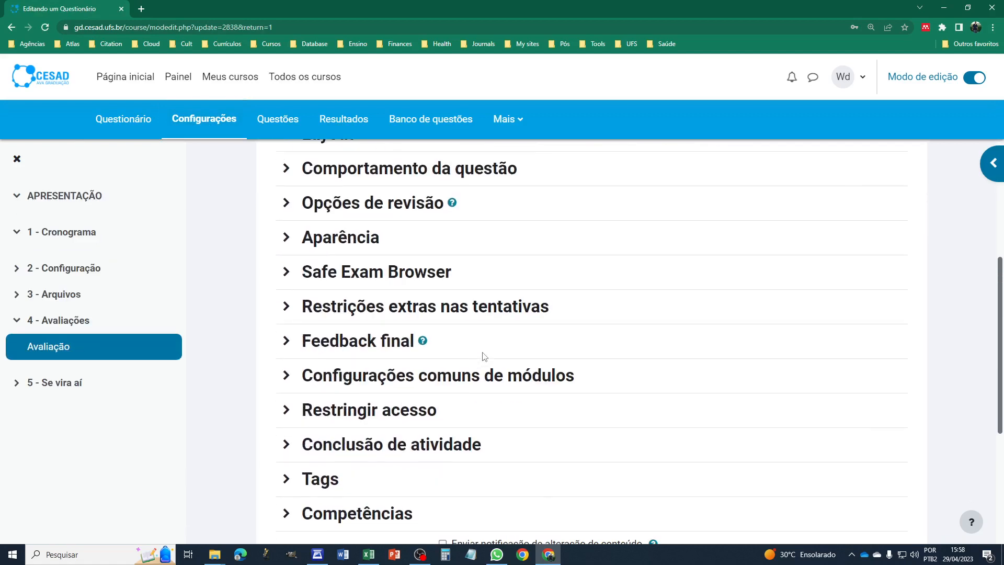
{"action": "scroll", "coordinate": [485, 357], "scroll_direction": "up", "scroll_amount": 5}
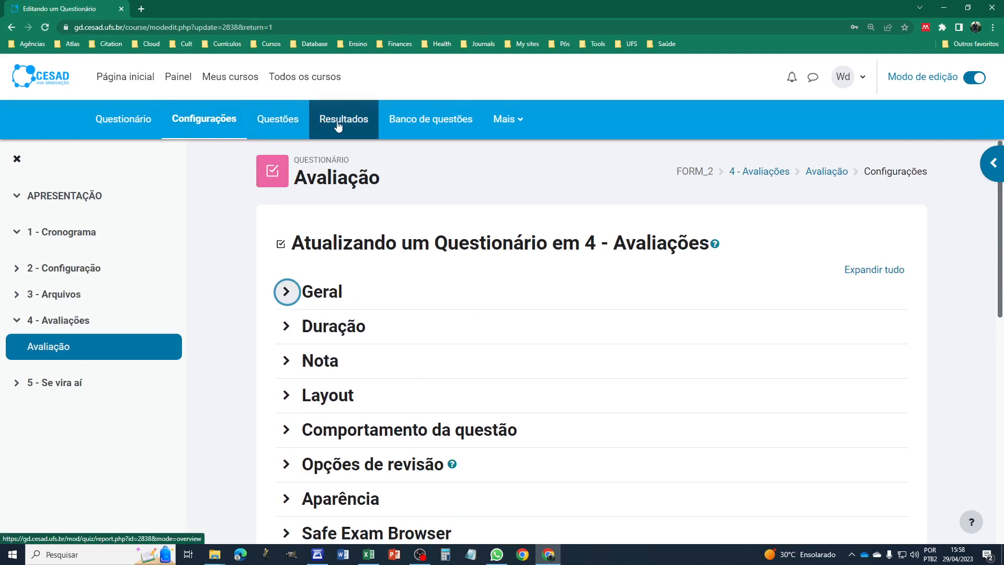
{"action": "left_click", "coordinate": [279, 123]}
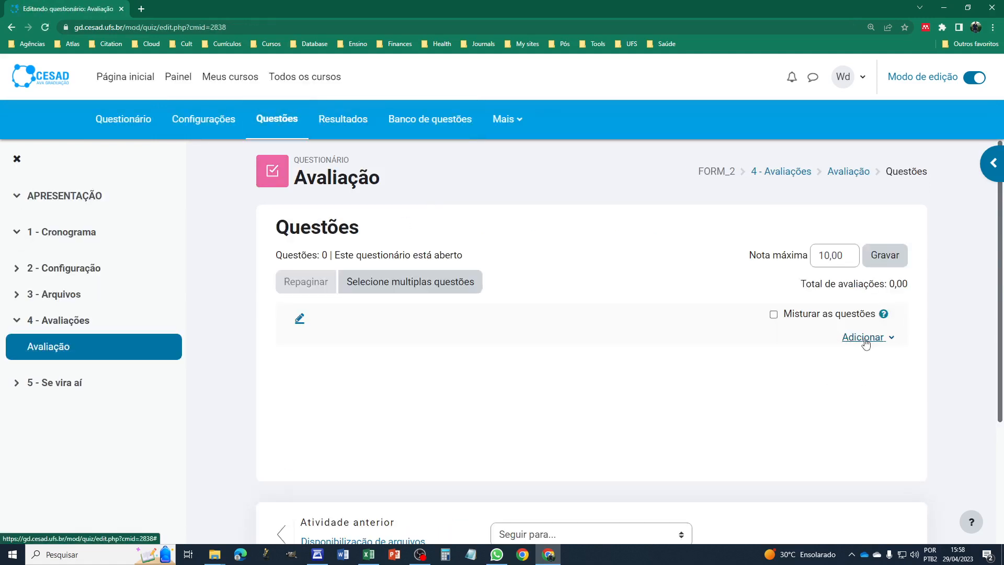
{"action": "left_click", "coordinate": [343, 128]}
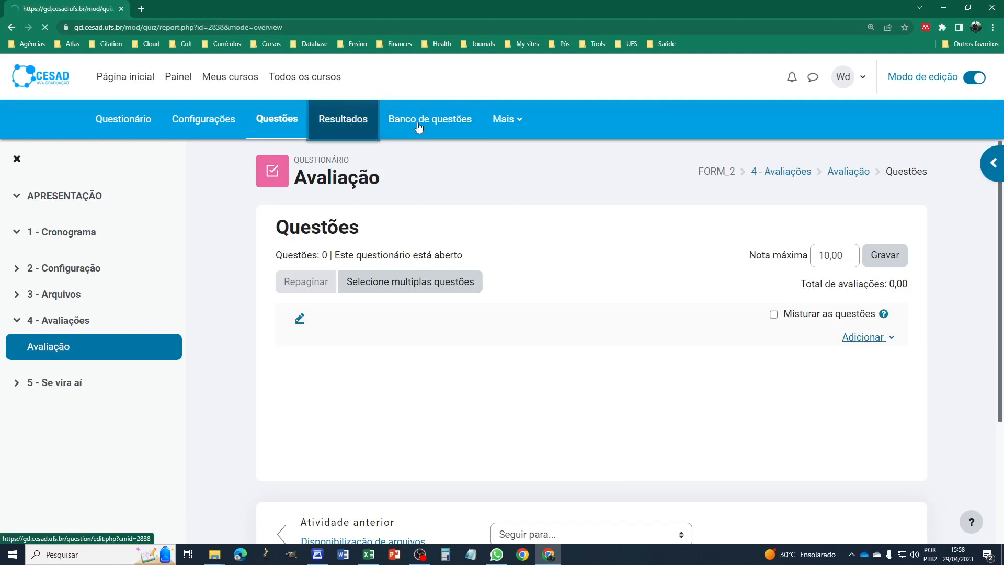
Step: Open the question categories list in the quiz's question bank
{"action": "left_click", "coordinate": [429, 126]}
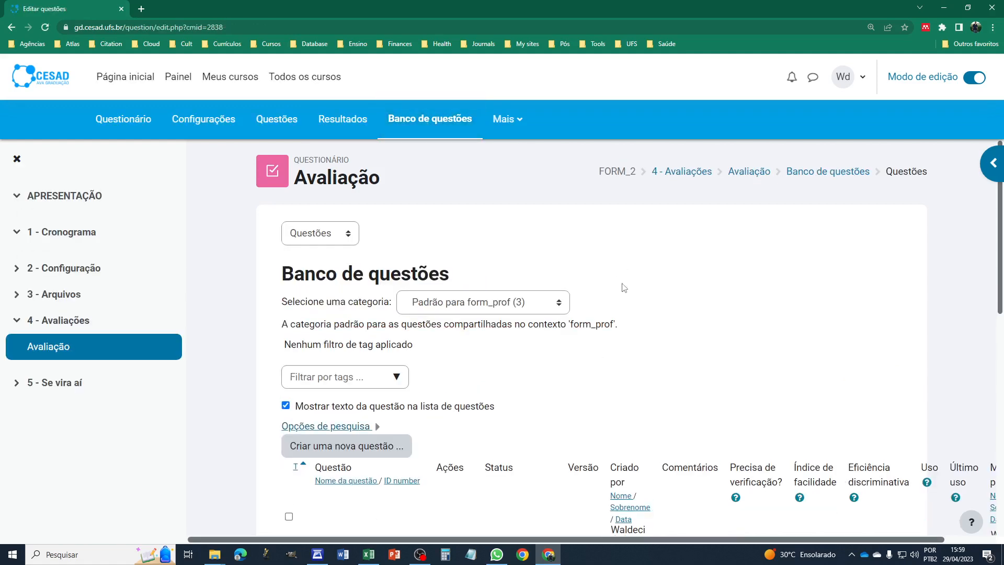
{"action": "left_click", "coordinate": [350, 235]}
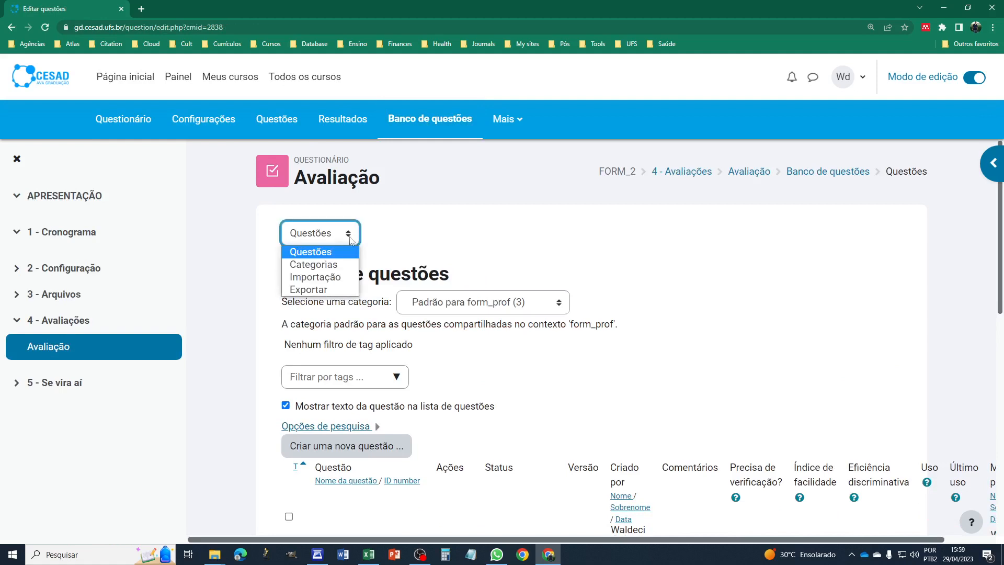
{"action": "left_click", "coordinate": [321, 265]}
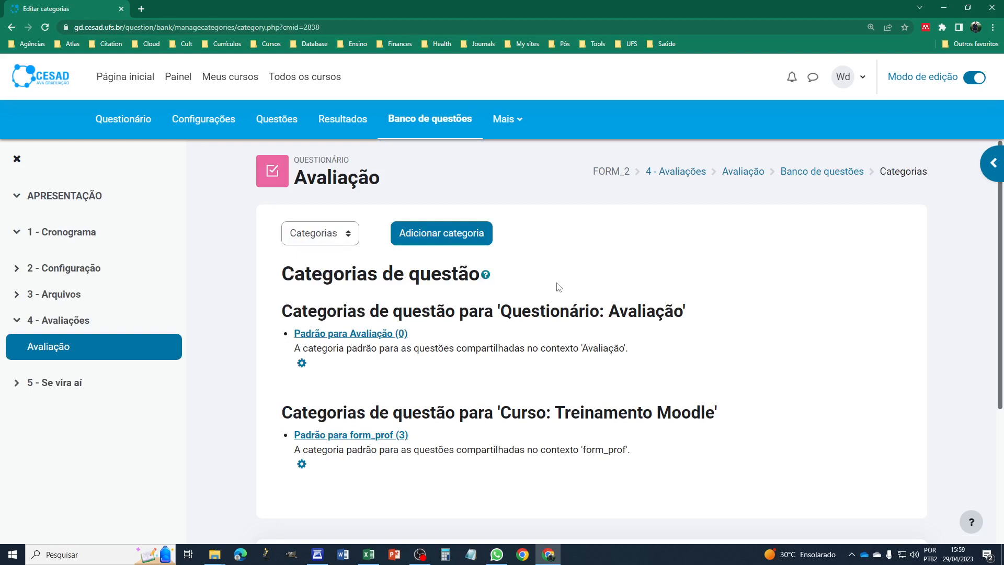
Step: Add a question category named "Assunto 1A" with Padrão para form_prof as its parent category
{"action": "left_click", "coordinate": [464, 240]}
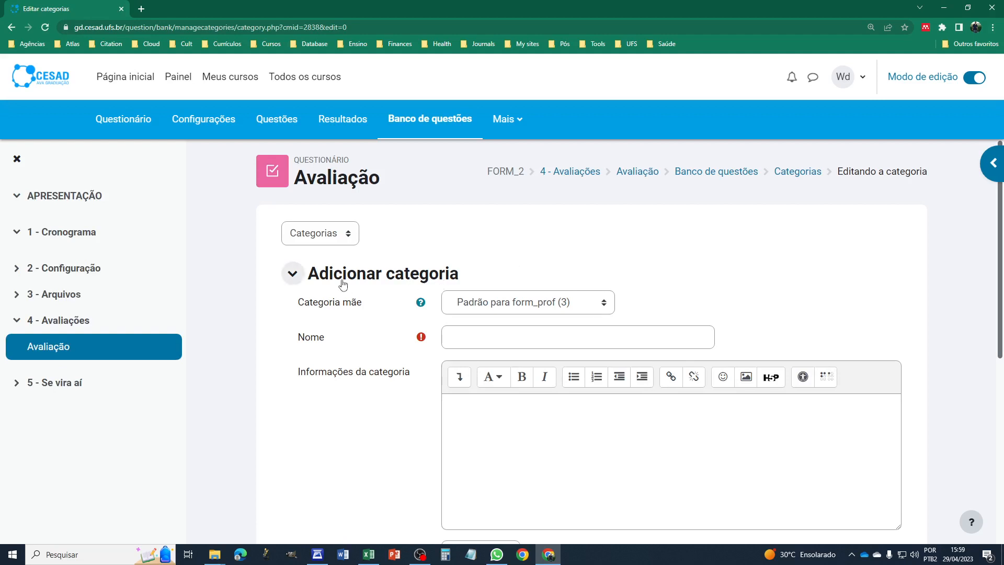
{"action": "left_click", "coordinate": [593, 308]}
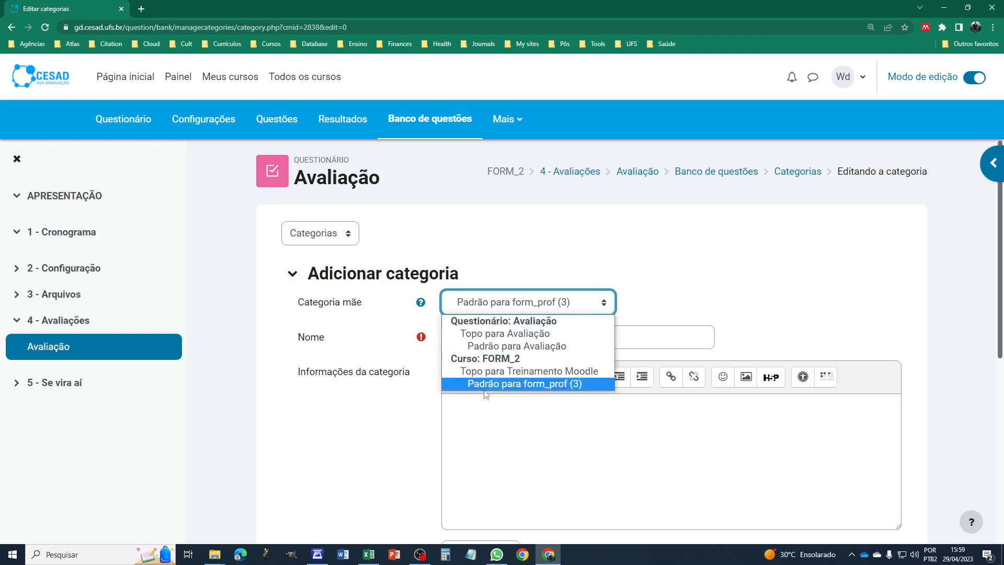
{"action": "left_click", "coordinate": [574, 387]}
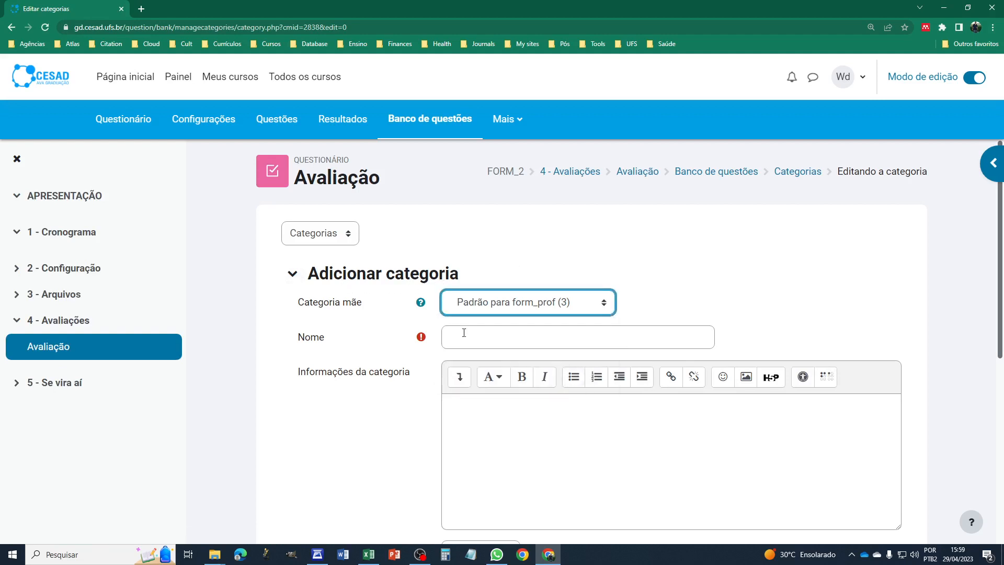
{"action": "left_click", "coordinate": [464, 334]}
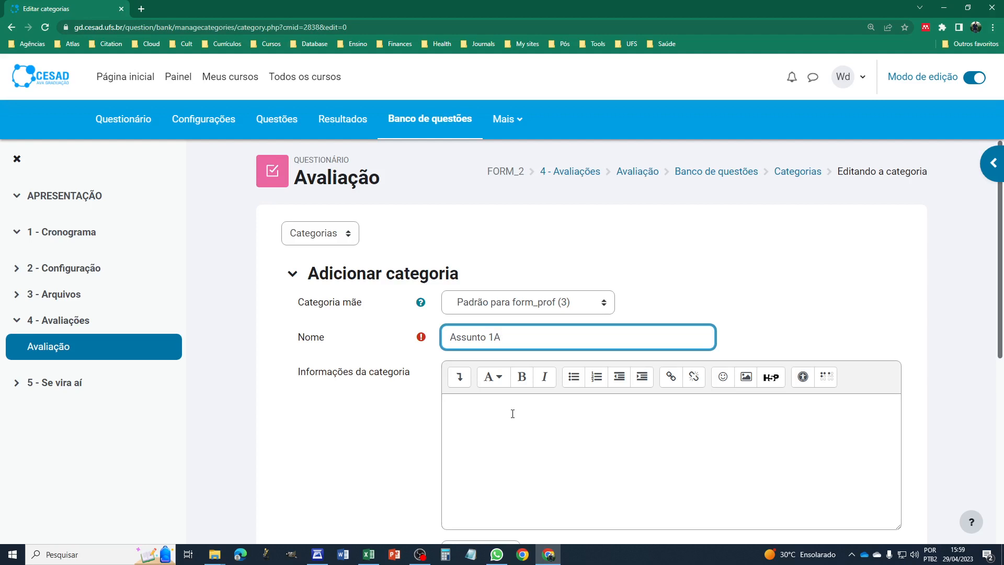
{"action": "type", "text": "Assunto 1A"}
{"action": "scroll", "coordinate": [404, 437], "scroll_direction": "down", "scroll_amount": 3}
{"action": "left_click", "coordinate": [475, 442]}
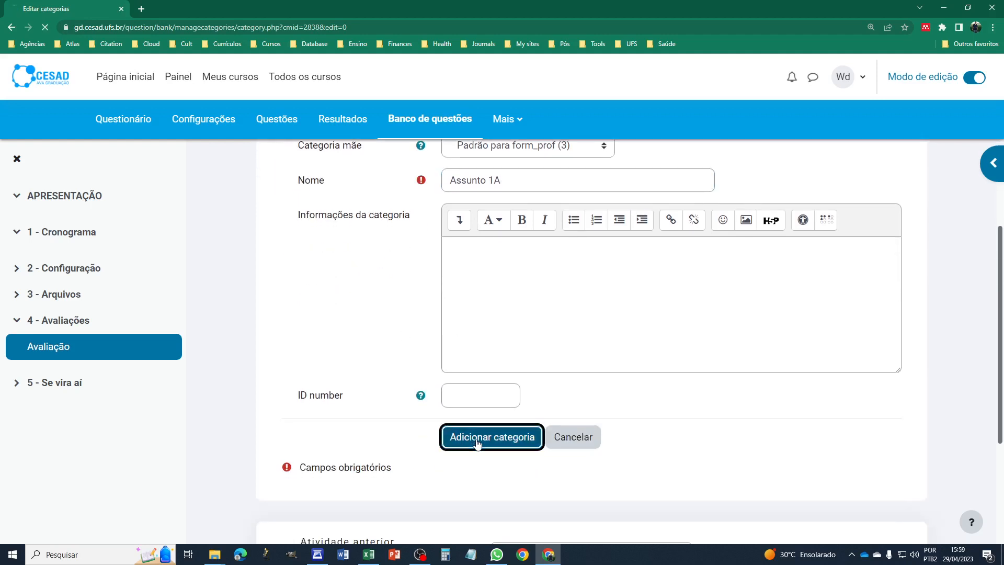
{"action": "left_click", "coordinate": [346, 236]}
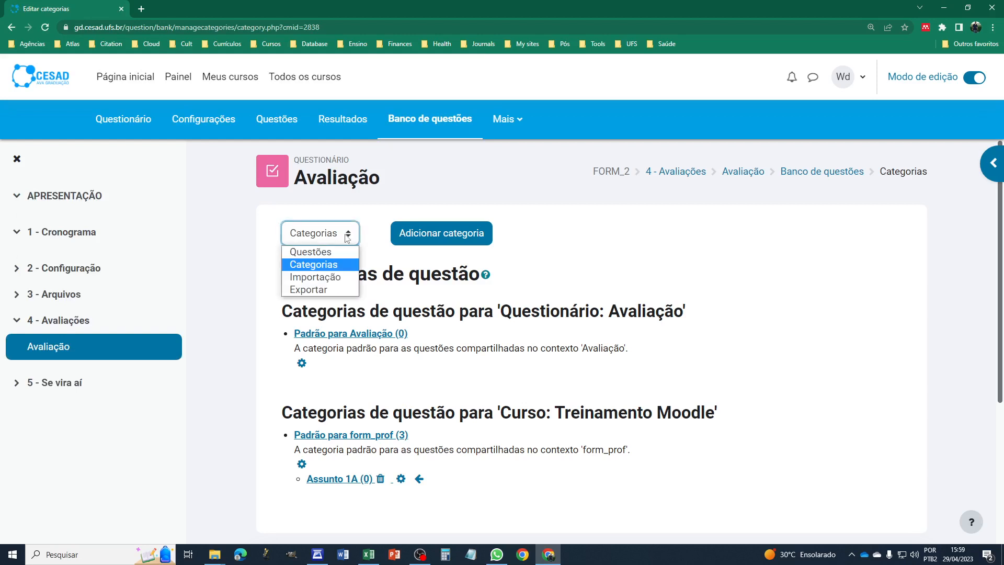
{"action": "left_click", "coordinate": [346, 238]}
{"action": "scroll", "coordinate": [456, 423], "scroll_direction": "down", "scroll_amount": 2}
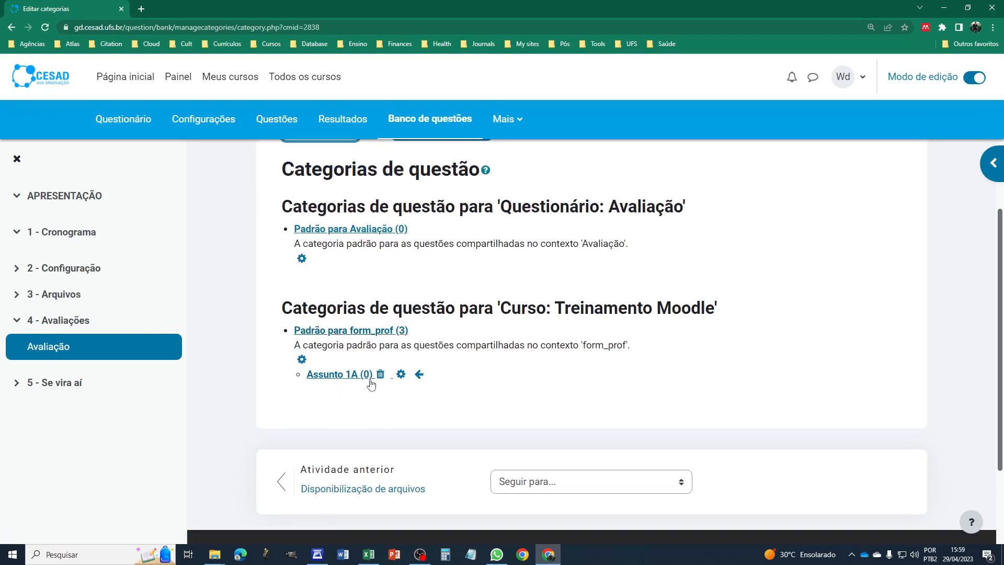
{"action": "scroll", "coordinate": [511, 359], "scroll_direction": "up", "scroll_amount": 2}
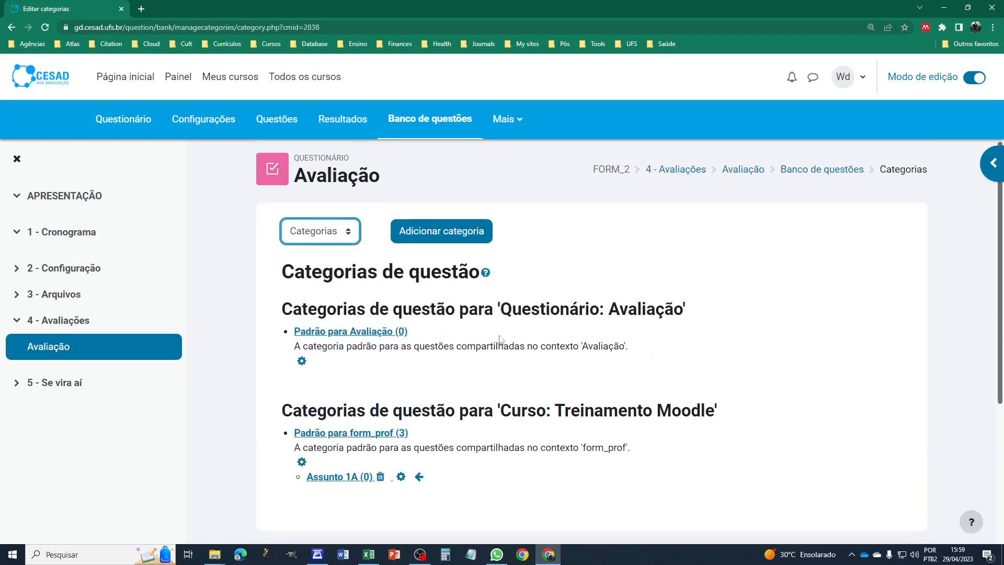
Step: Add a second question category named "Assunto 2" under the parent category Padrão para form_prof
{"action": "left_click", "coordinate": [451, 238]}
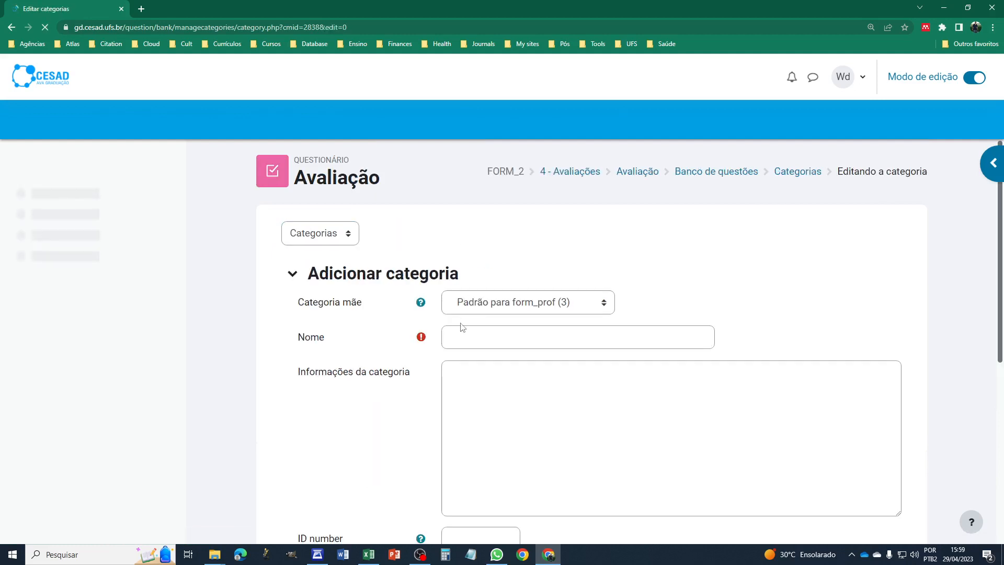
{"action": "left_click", "coordinate": [609, 307]}
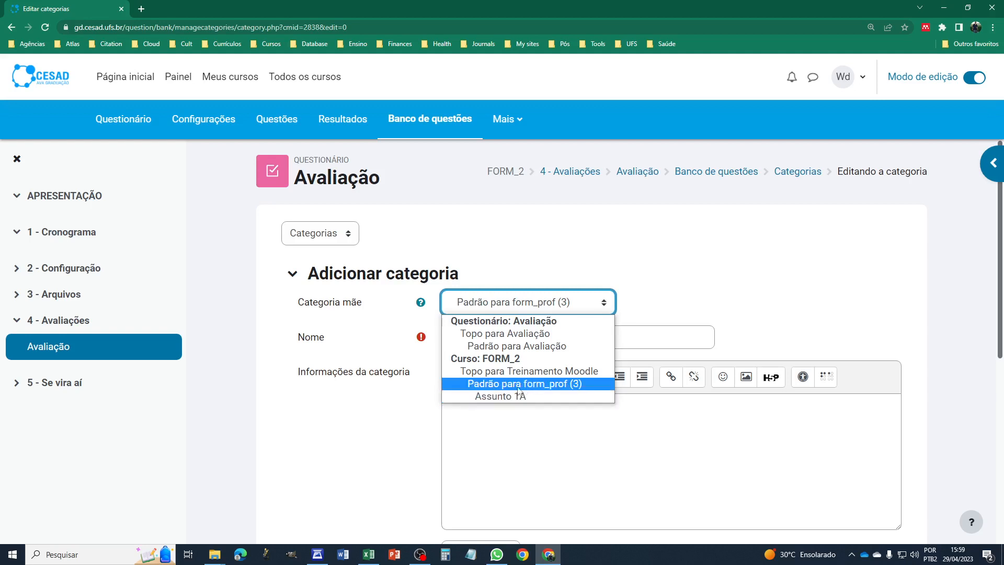
{"action": "left_click", "coordinate": [570, 385]}
{"action": "left_click", "coordinate": [518, 337]}
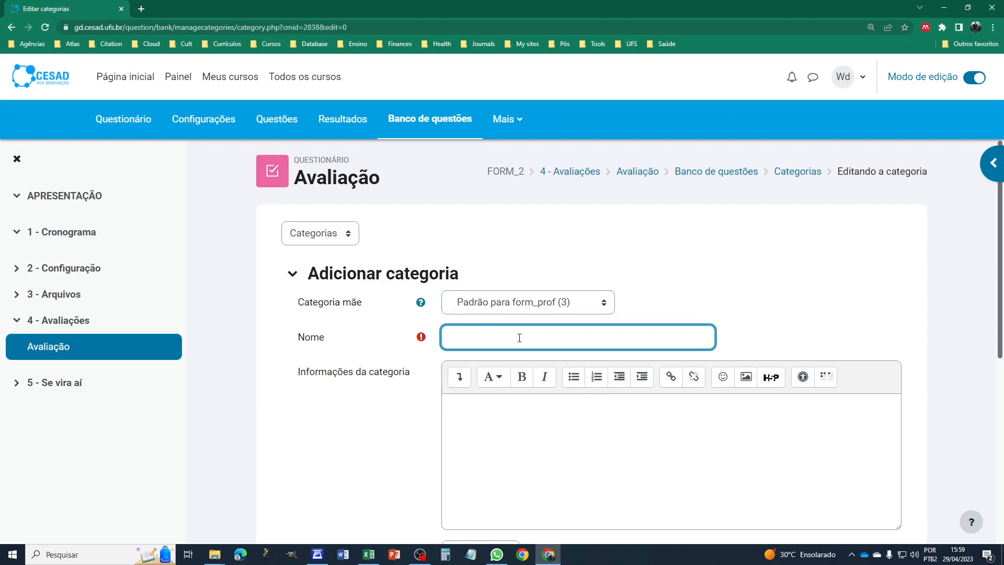
{"action": "type", "text": "Assunto 2"}
{"action": "scroll", "coordinate": [397, 420], "scroll_direction": "down", "scroll_amount": 2}
{"action": "left_click", "coordinate": [477, 489]}
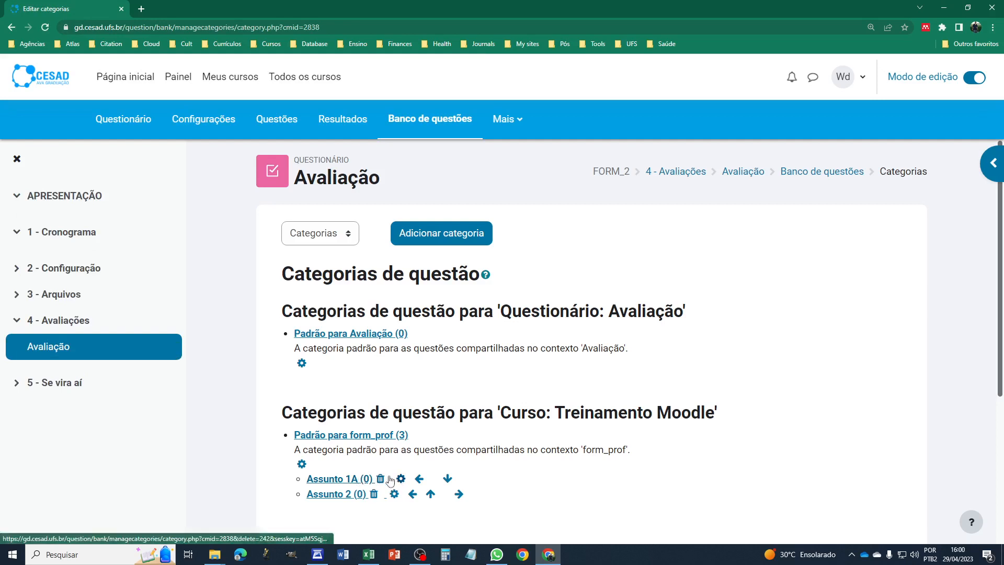
Step: Rename the question category "Assunto 1A" as "Assunto 1" and save it
{"action": "left_click", "coordinate": [401, 479]}
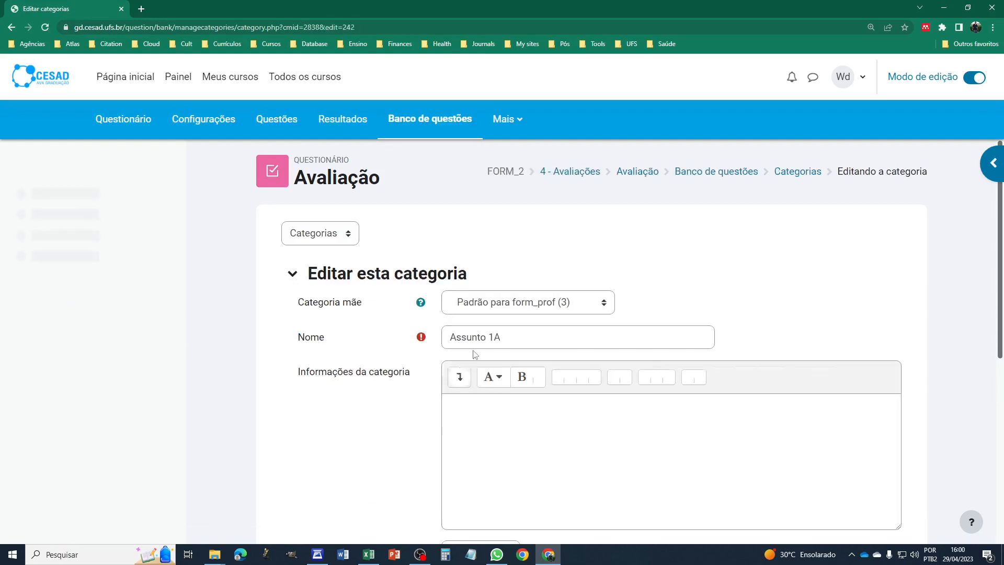
{"action": "left_click", "coordinate": [505, 340]}
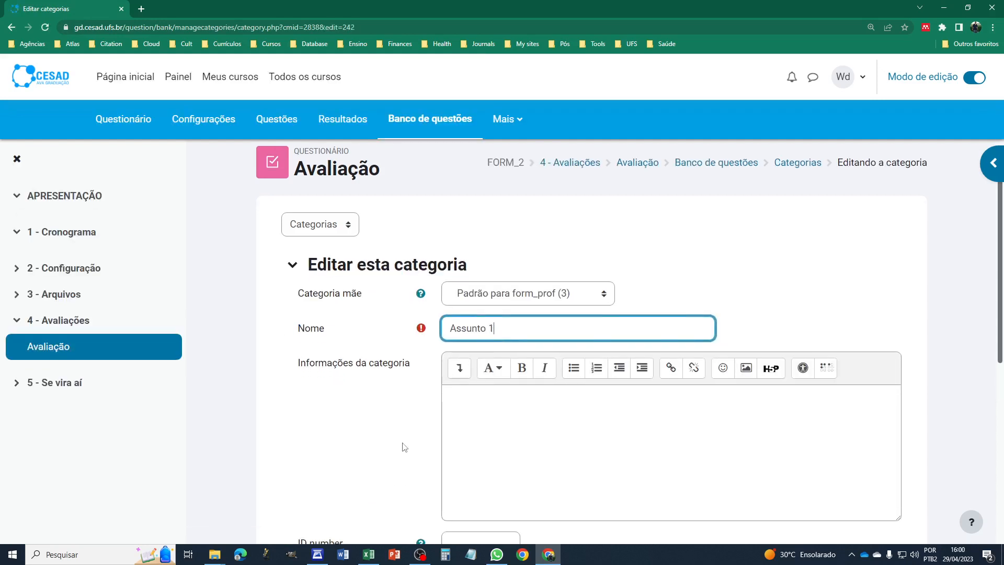
{"action": "scroll", "coordinate": [419, 455], "scroll_direction": "down", "scroll_amount": 3}
{"action": "left_click", "coordinate": [480, 438]}
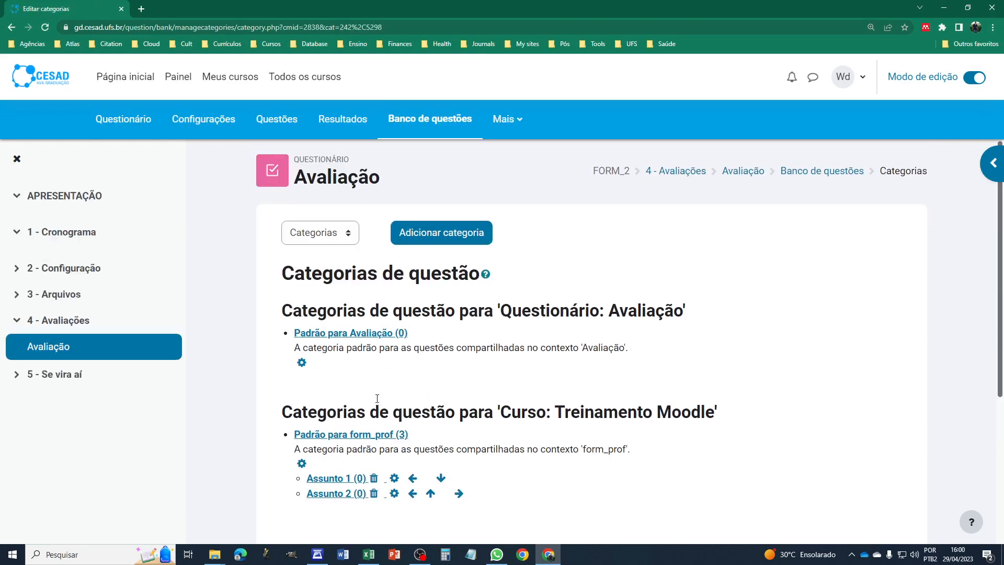
{"action": "scroll", "coordinate": [376, 413], "scroll_direction": "down", "scroll_amount": 2}
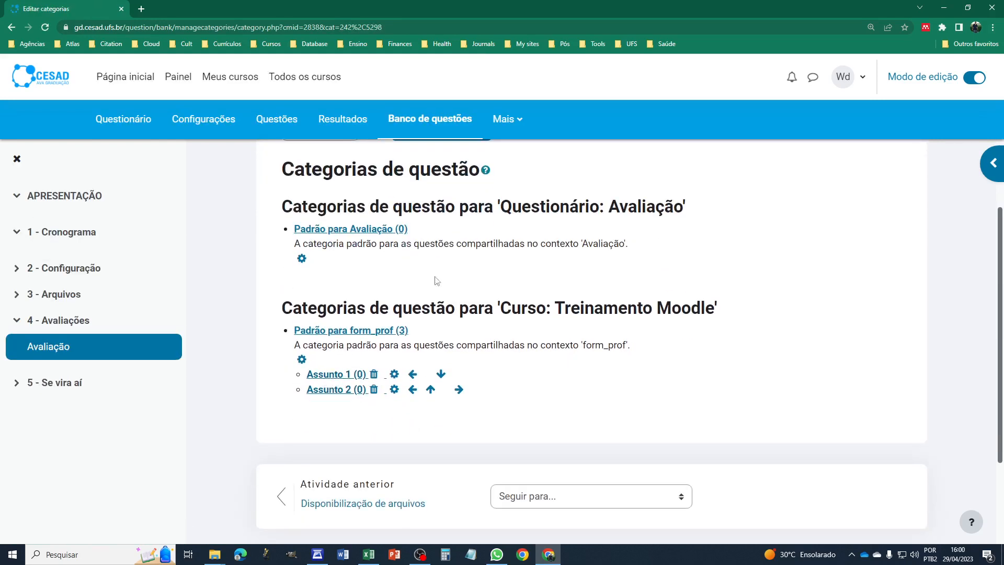
Step: Add a question category named "1A" with Assunto 1 as its parent category
{"action": "scroll", "coordinate": [437, 281], "scroll_direction": "up", "scroll_amount": 3}
{"action": "left_click", "coordinate": [448, 239]}
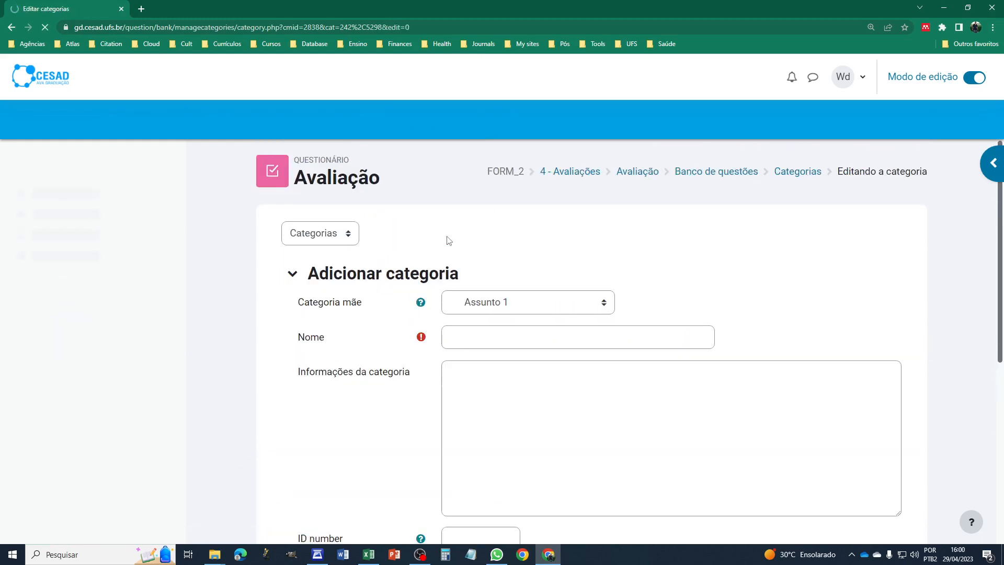
{"action": "left_click", "coordinate": [534, 309]}
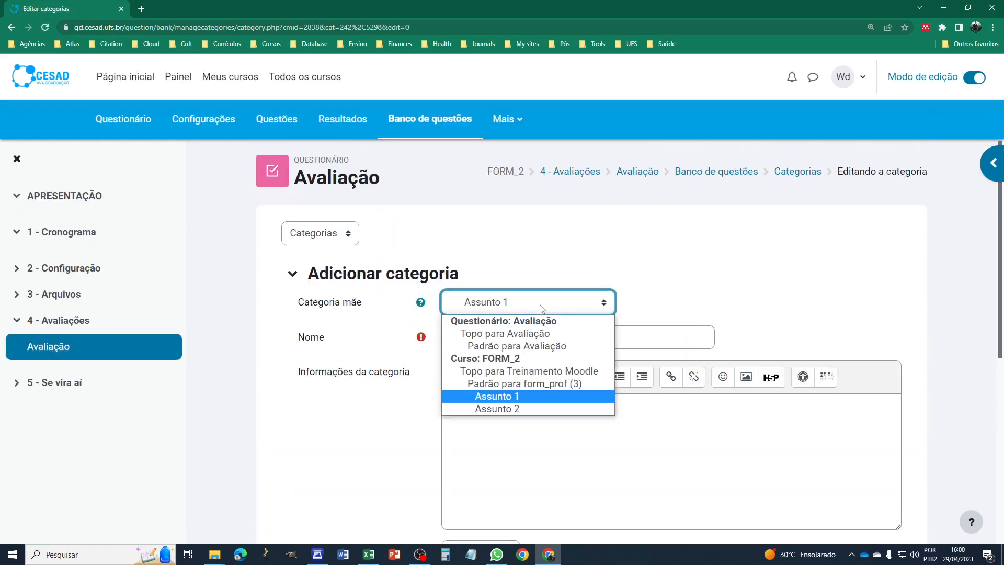
{"action": "left_click", "coordinate": [519, 396]}
{"action": "left_click", "coordinate": [514, 337]}
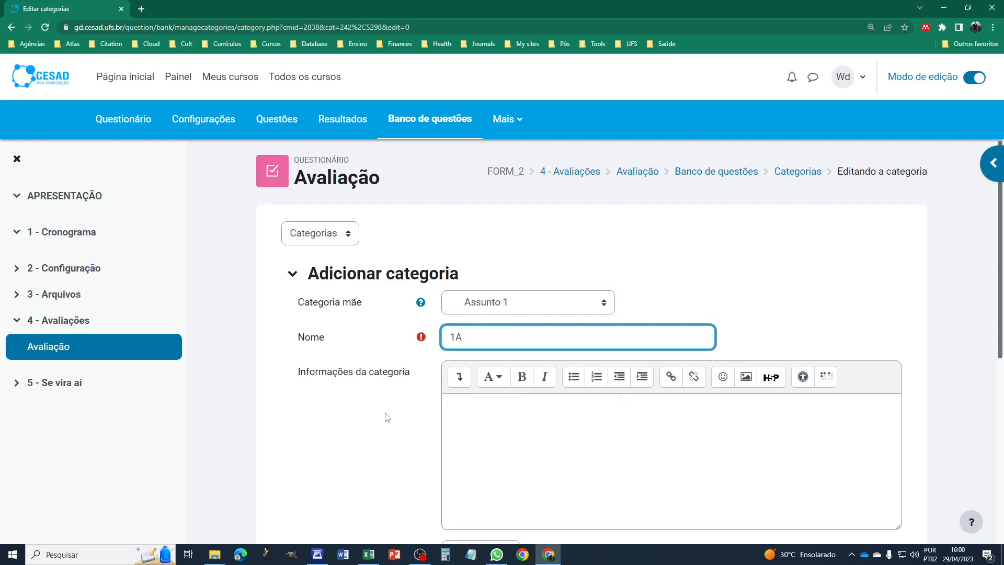
{"action": "scroll", "coordinate": [386, 418], "scroll_direction": "down", "scroll_amount": 2}
{"action": "left_click", "coordinate": [483, 491]}
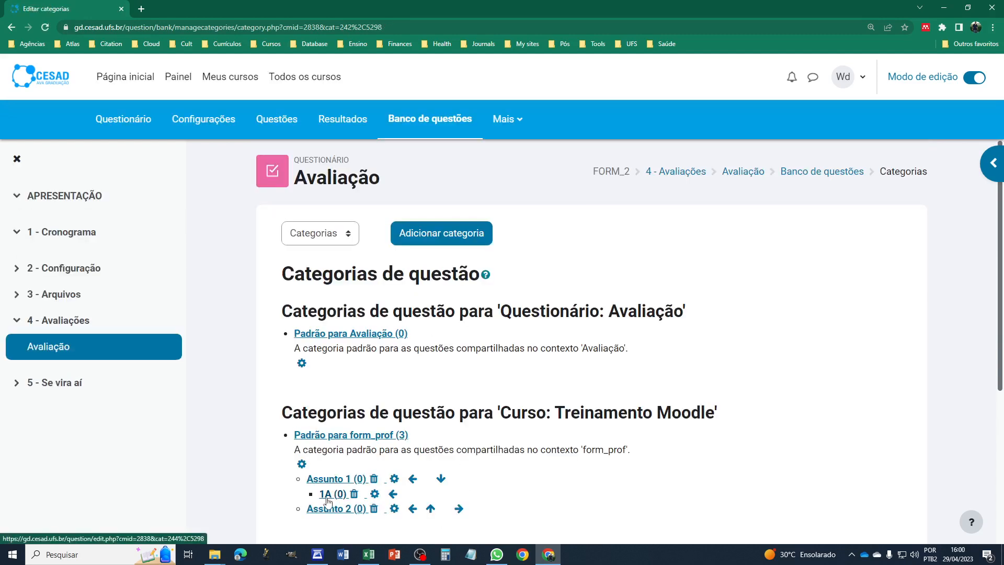
Step: Move category 1A out to the same level as Assunto 1 and nest it back under Assunto 1
{"action": "scroll", "coordinate": [320, 450], "scroll_direction": "down", "scroll_amount": 1}
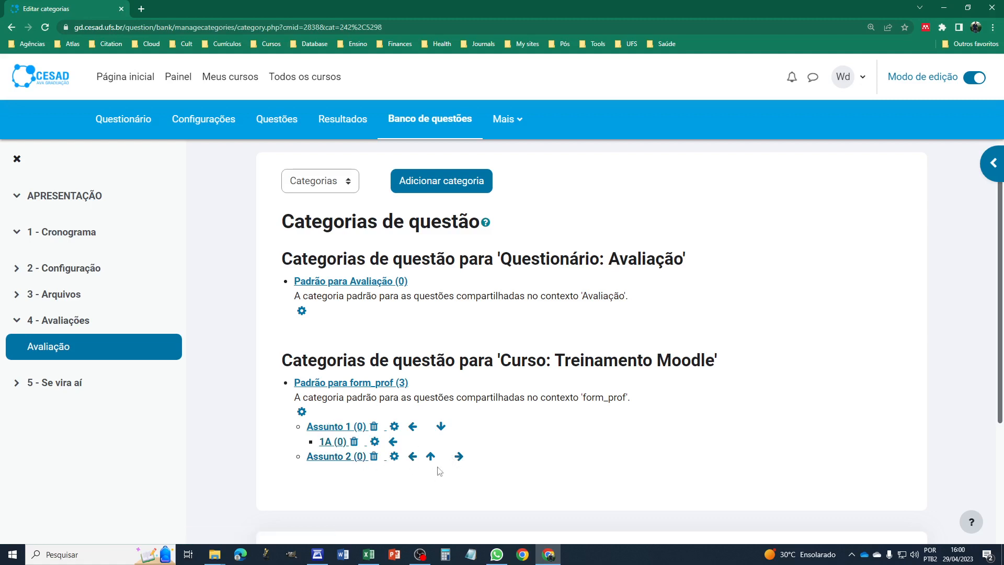
{"action": "left_click", "coordinate": [393, 442]}
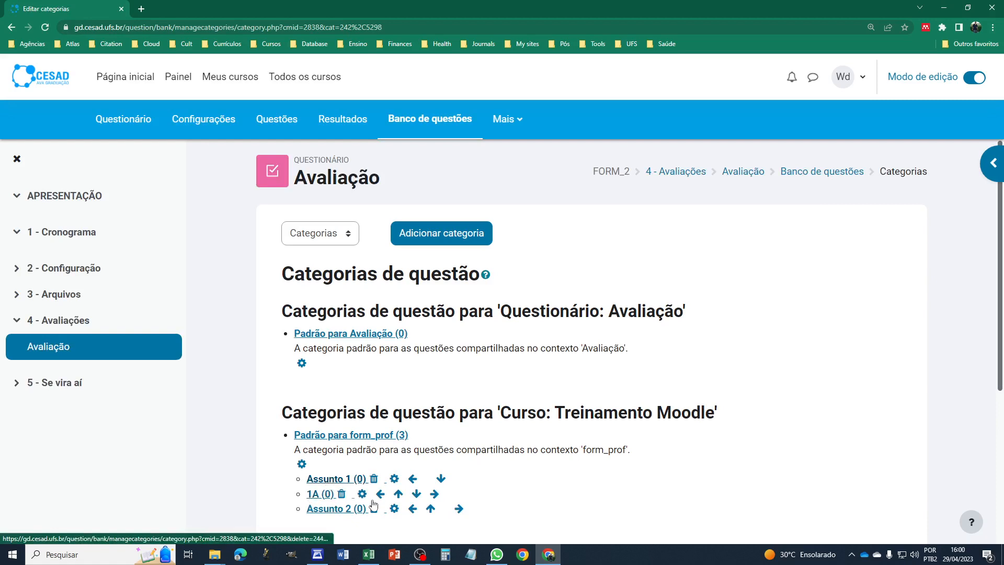
{"action": "left_click", "coordinate": [434, 494]}
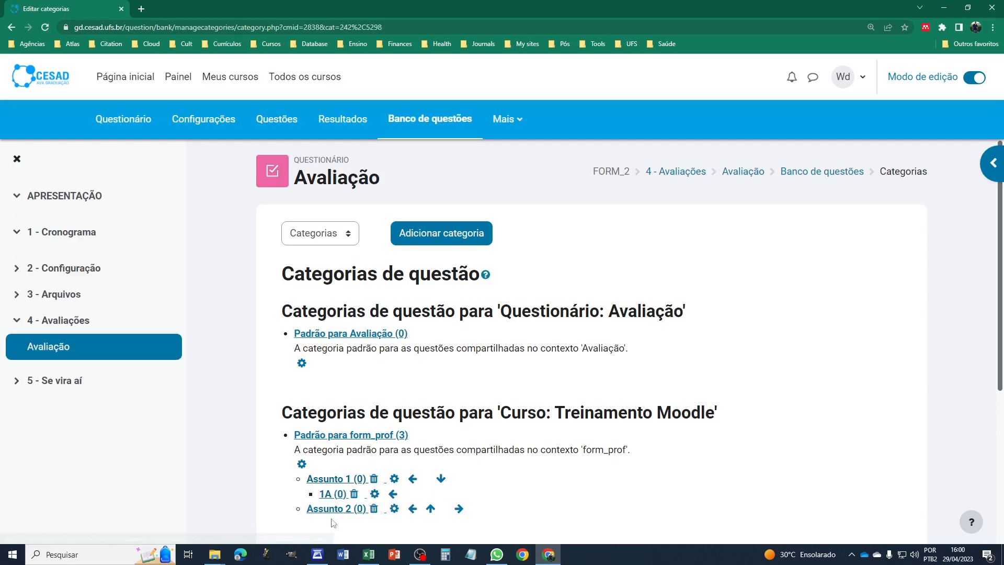
Step: Demote category Assunto 2 by two levels so that it is nested under 1A
{"action": "left_click", "coordinate": [458, 508]}
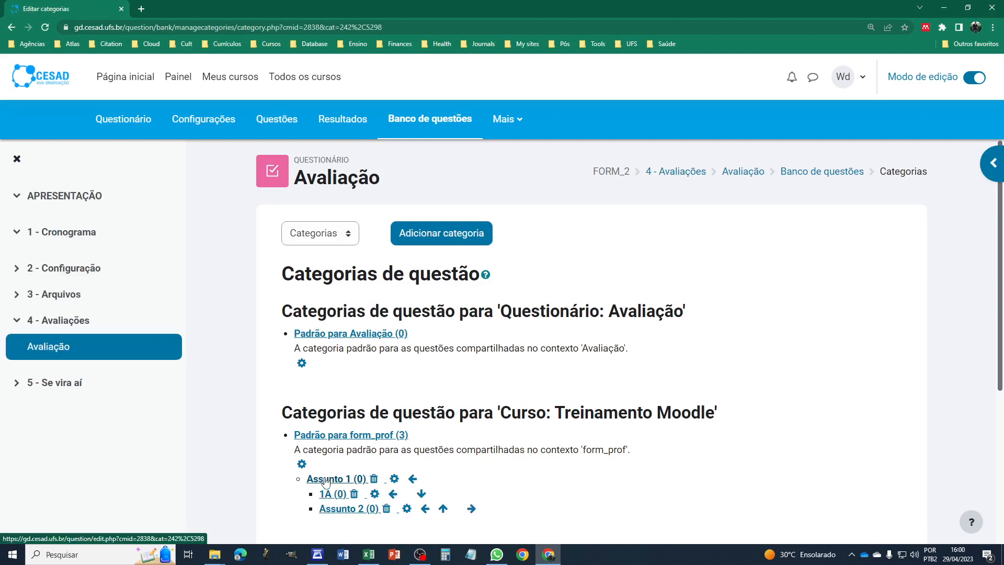
{"action": "left_click", "coordinate": [471, 509]}
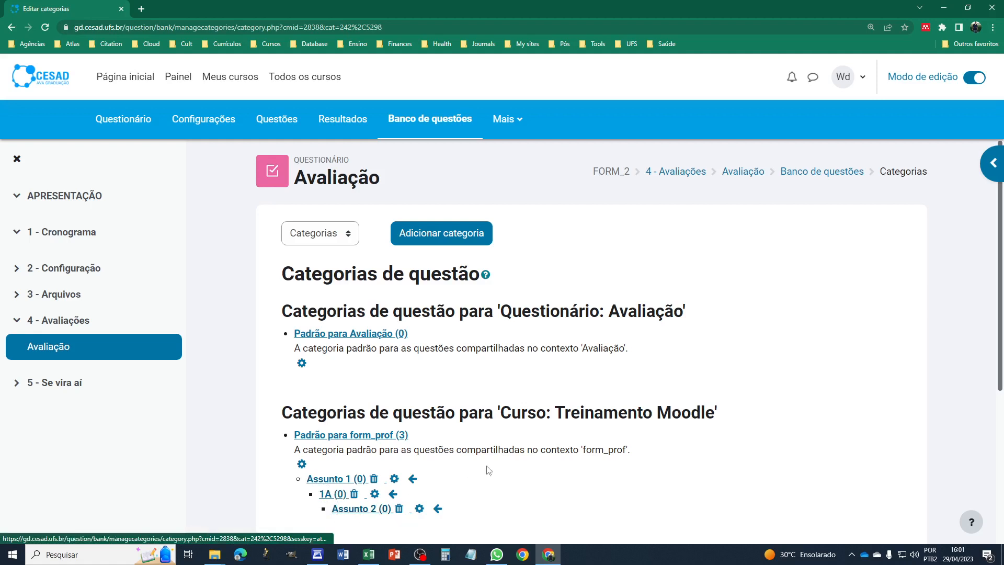
{"action": "scroll", "coordinate": [488, 471], "scroll_direction": "down", "scroll_amount": 2}
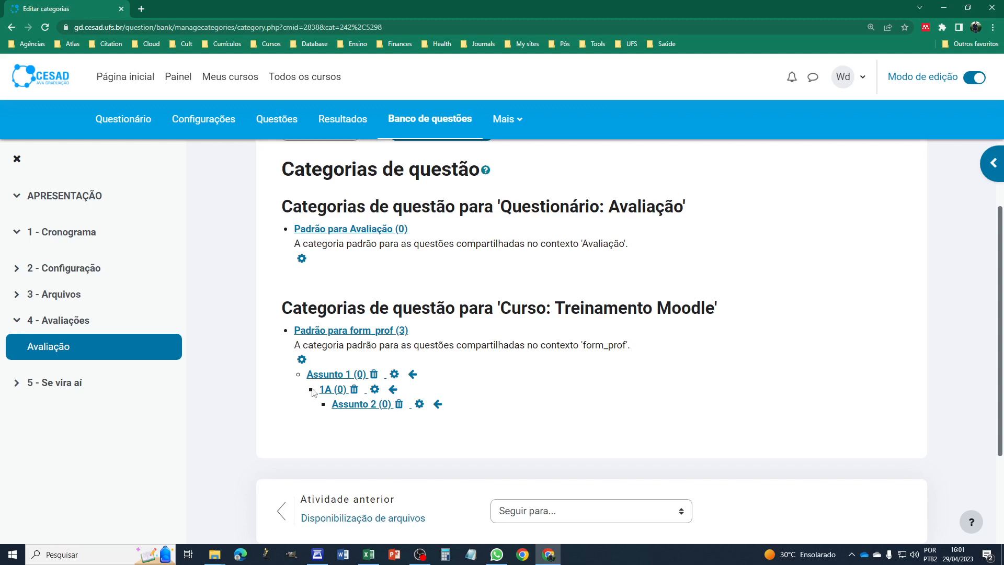
Step: Switch the question bank from the categories list to the Questões list
{"action": "scroll", "coordinate": [515, 228], "scroll_direction": "up", "scroll_amount": 2}
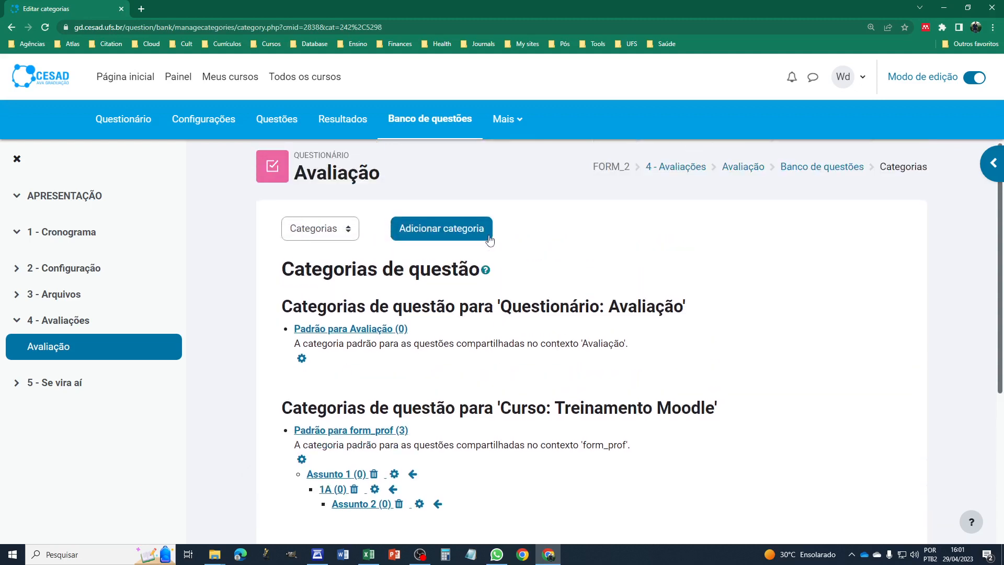
{"action": "left_click", "coordinate": [350, 236]}
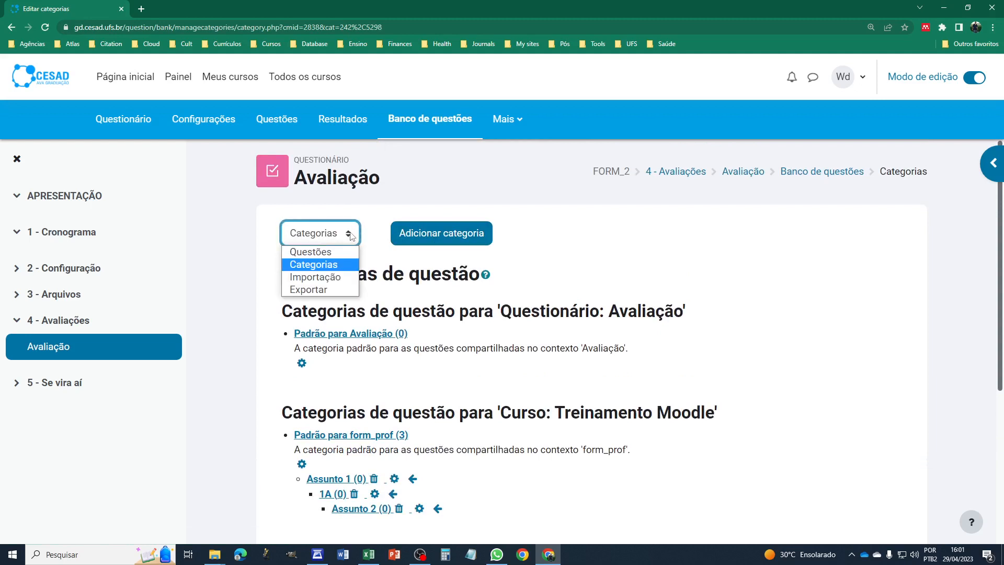
{"action": "left_click", "coordinate": [328, 267]}
{"action": "left_click", "coordinate": [634, 261]}
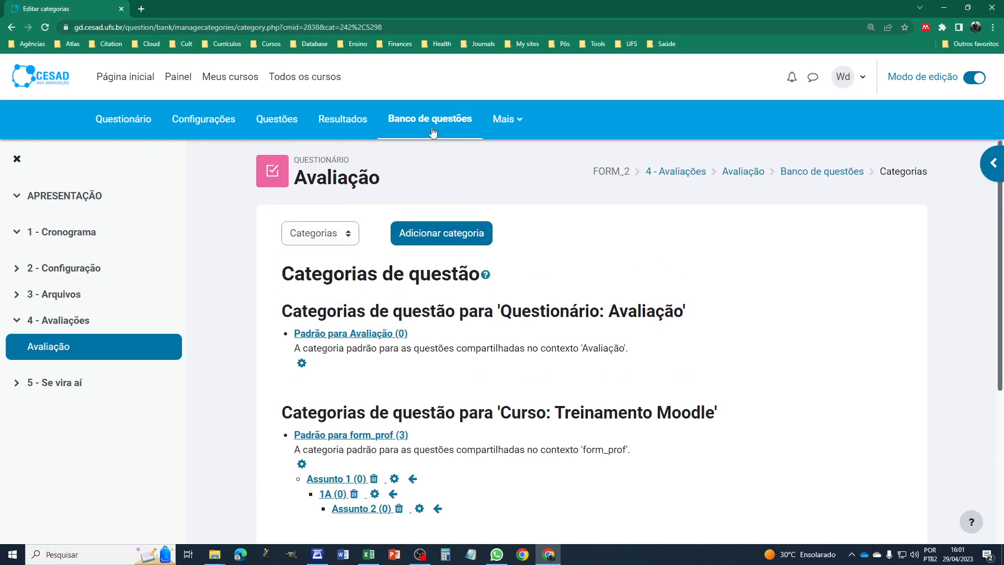
{"action": "left_click", "coordinate": [351, 235]}
{"action": "left_click", "coordinate": [324, 253]}
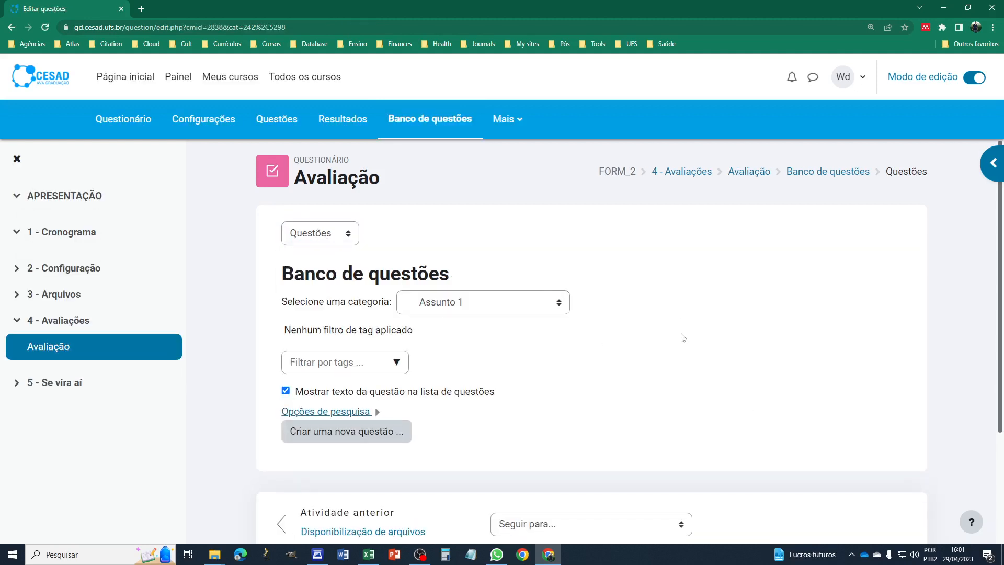
Step: Start creating a new Múltipla escolha question in the question bank
{"action": "scroll", "coordinate": [680, 338], "scroll_direction": "down", "scroll_amount": 3}
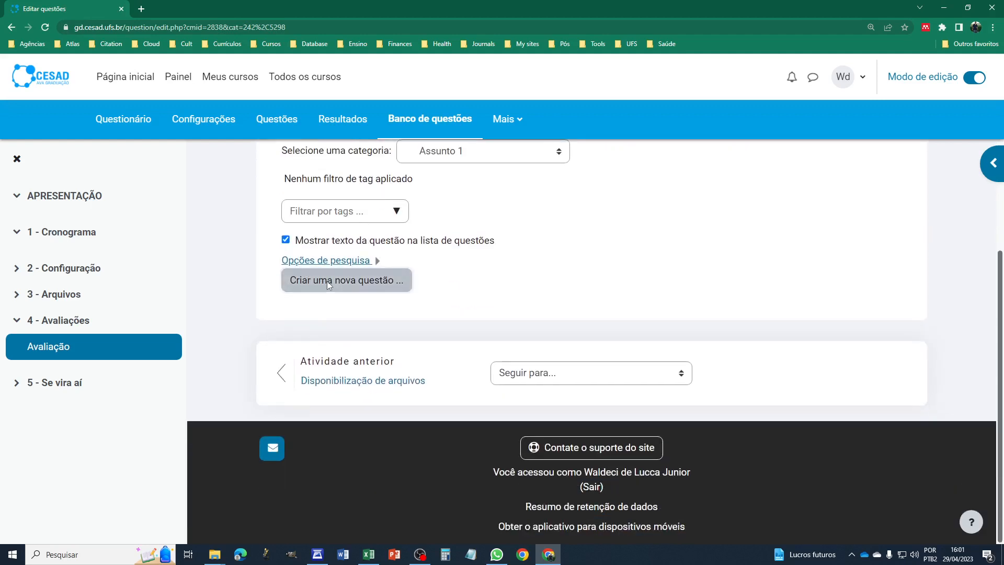
{"action": "left_click", "coordinate": [329, 285]}
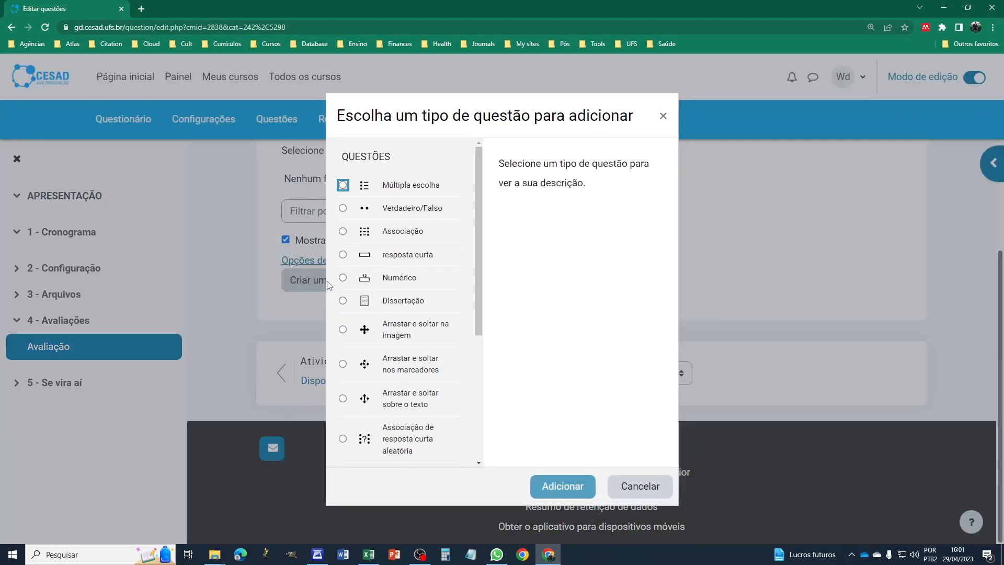
{"action": "left_click", "coordinate": [342, 186]}
{"action": "left_click", "coordinate": [575, 486]}
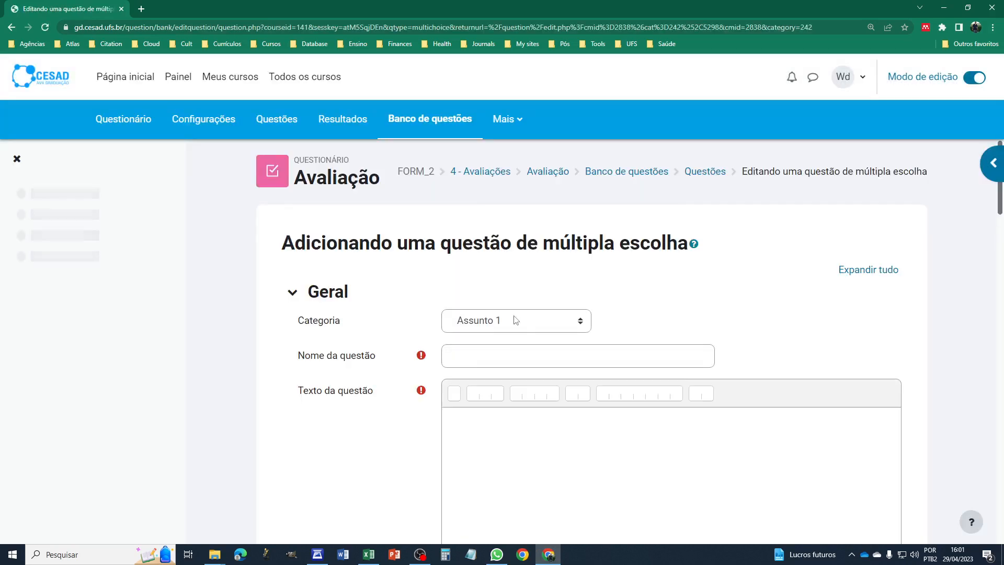
Step: Set the new question's category to Assunto 2
{"action": "left_click", "coordinate": [525, 324]}
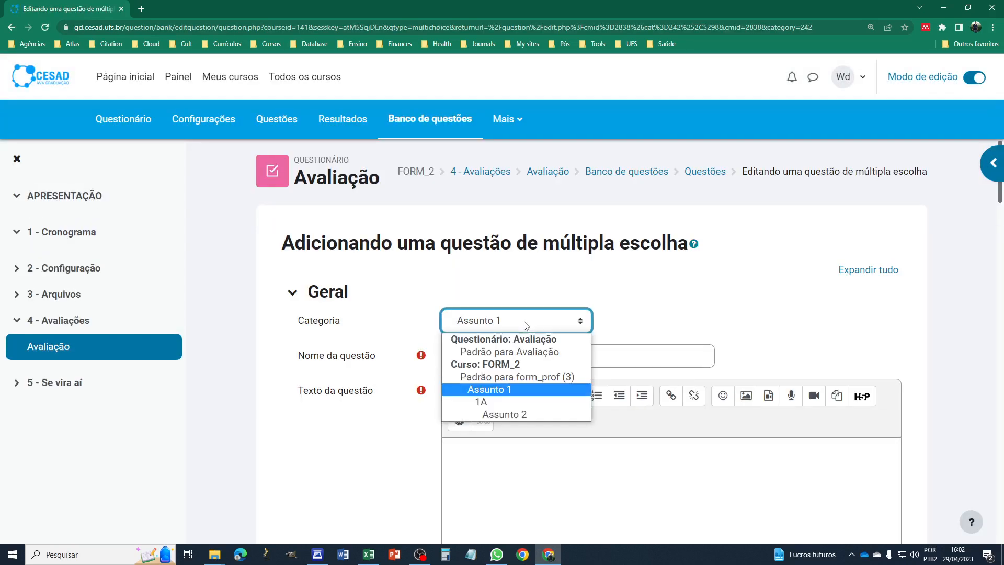
{"action": "left_click", "coordinate": [498, 403]}
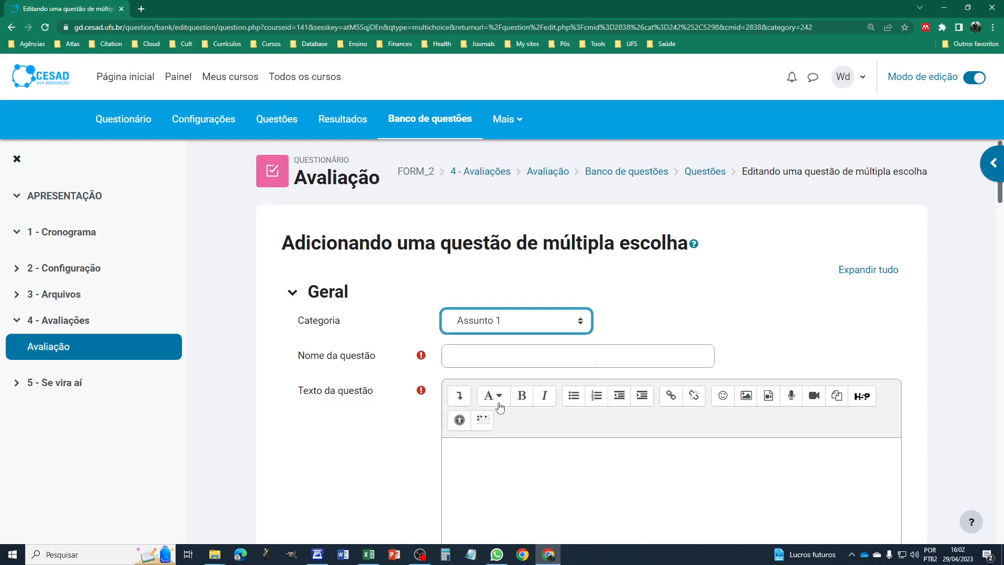
{"action": "left_click", "coordinate": [559, 324]}
Step: Enter "Dita" as the name of the new multiple-choice question
{"action": "left_click", "coordinate": [520, 360]}
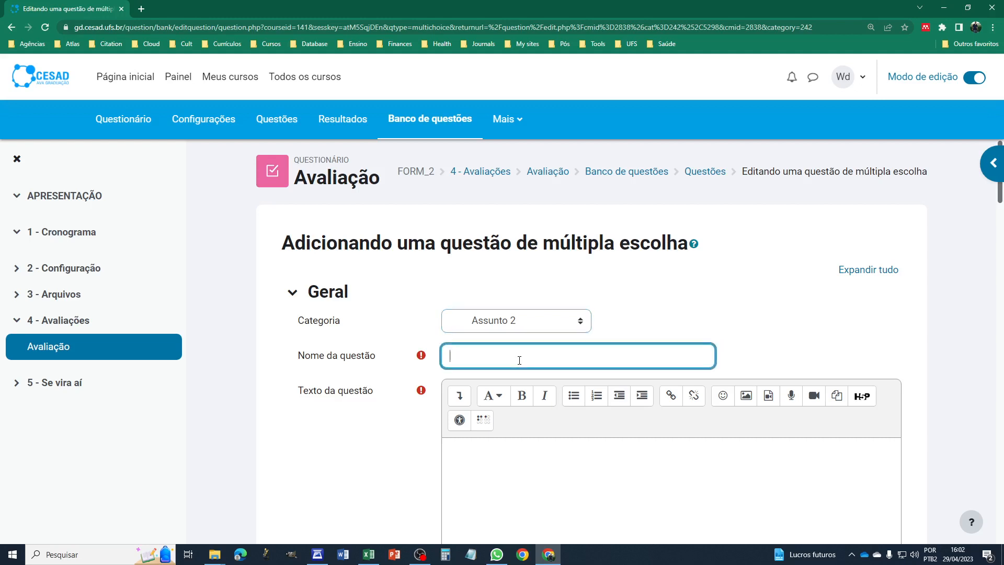
{"action": "type", "text": "contro"}
{"action": "key", "text": "BackSpace"}
{"action": "key", "text": "BackSpace"}
{"action": "key", "text": "BackSpace"}
{"action": "key", "text": "BackSpace"}
{"action": "key", "text": "BackSpace"}
{"action": "key", "text": "BackSpace"}
{"action": "type", "text": "Dita"}
Step: Enter "Pergunta da questão" as the question text and set the question name to "Fulano"
{"action": "left_click", "coordinate": [458, 445]}
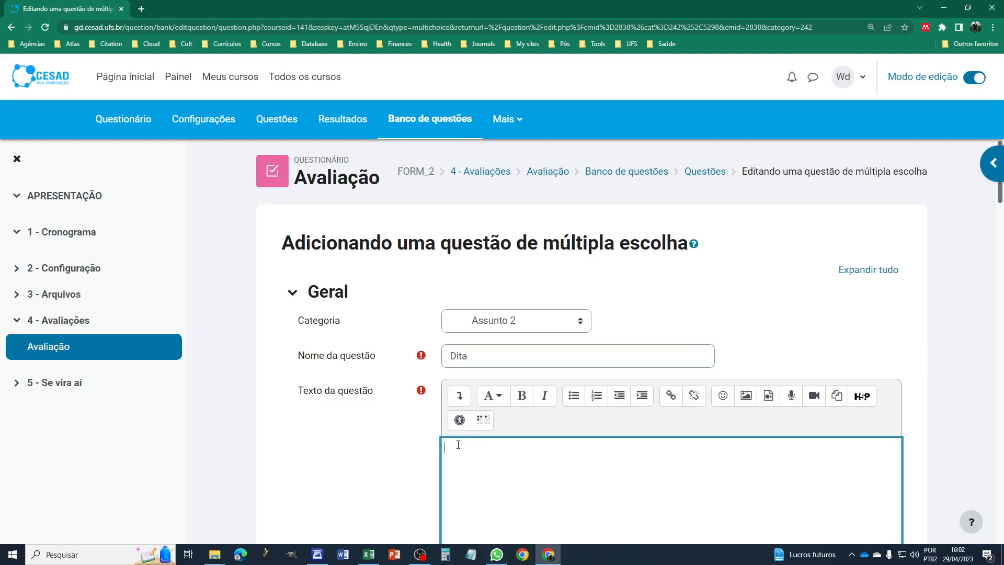
{"action": "type", "text": "Pergunta da questão"}
{"action": "double_click", "coordinate": [484, 356]}
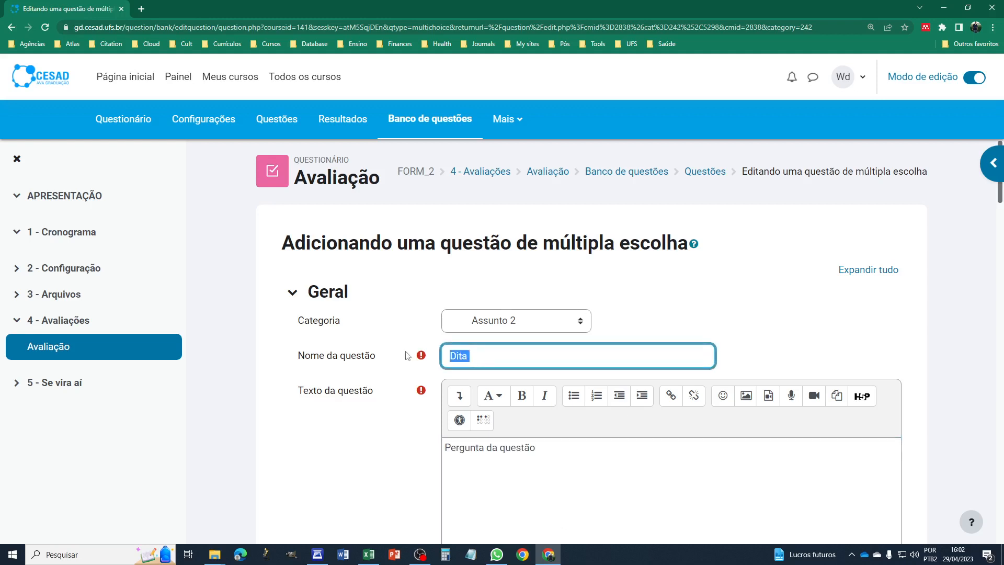
{"action": "key", "text": "BackSpace"}
{"action": "type", "text": "Fulano"}
Step: Examine the question text editor's formatting and media tools, including its additional row of buttons
{"action": "scroll", "coordinate": [631, 448], "scroll_direction": "down", "scroll_amount": 2}
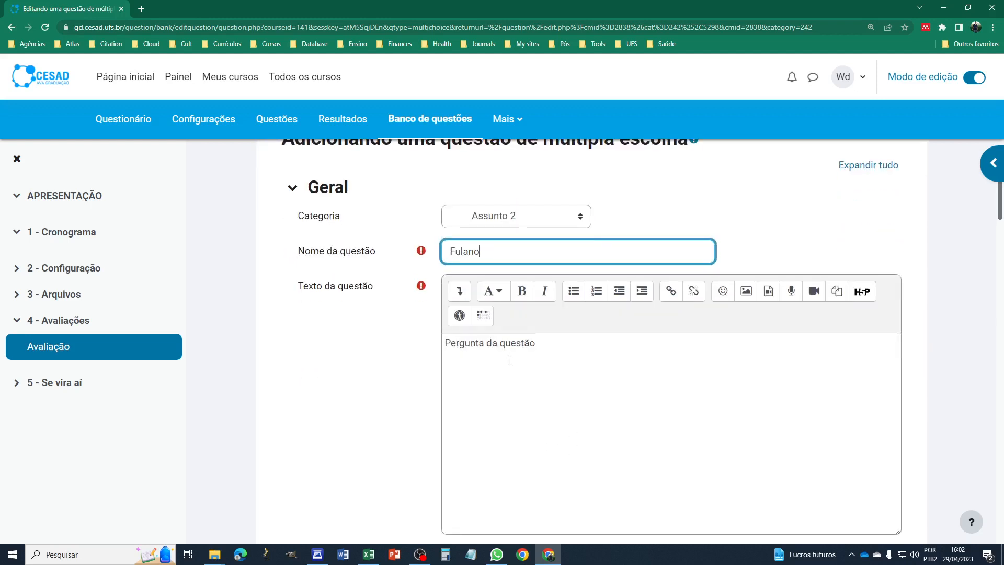
{"action": "left_click", "coordinate": [557, 345]}
{"action": "scroll", "coordinate": [601, 383], "scroll_direction": "down", "scroll_amount": 2}
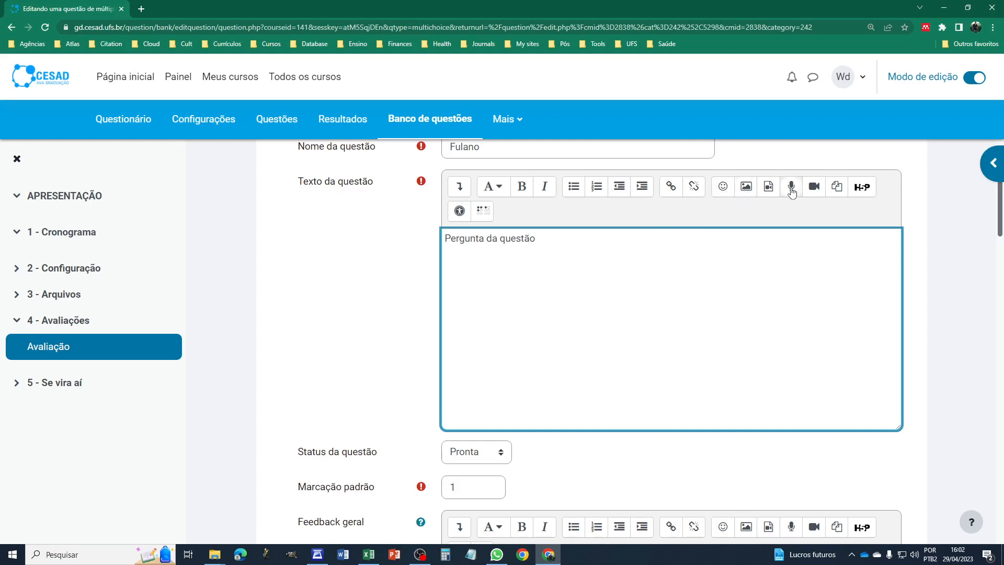
{"action": "left_click", "coordinate": [460, 186]}
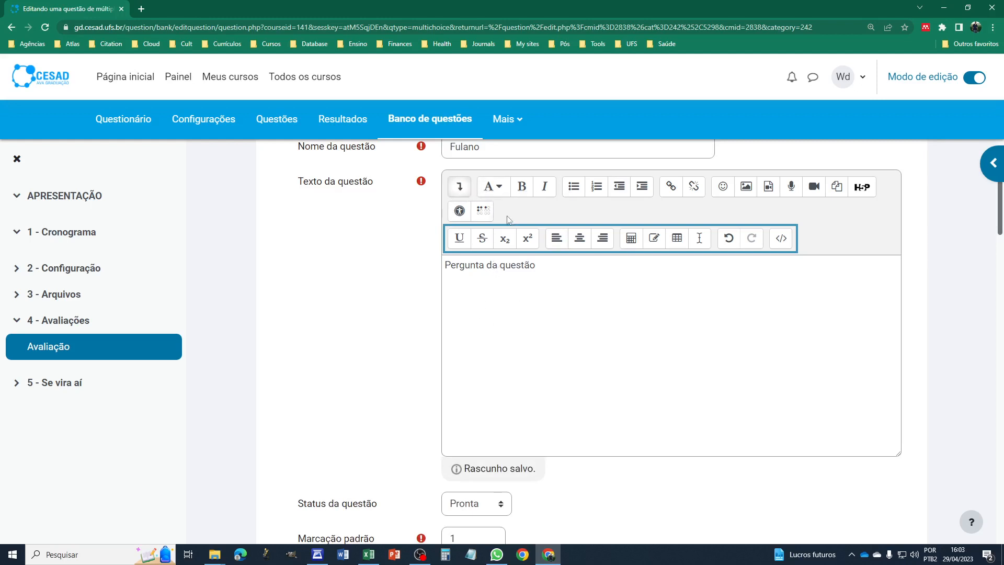
{"action": "left_click", "coordinate": [501, 189]}
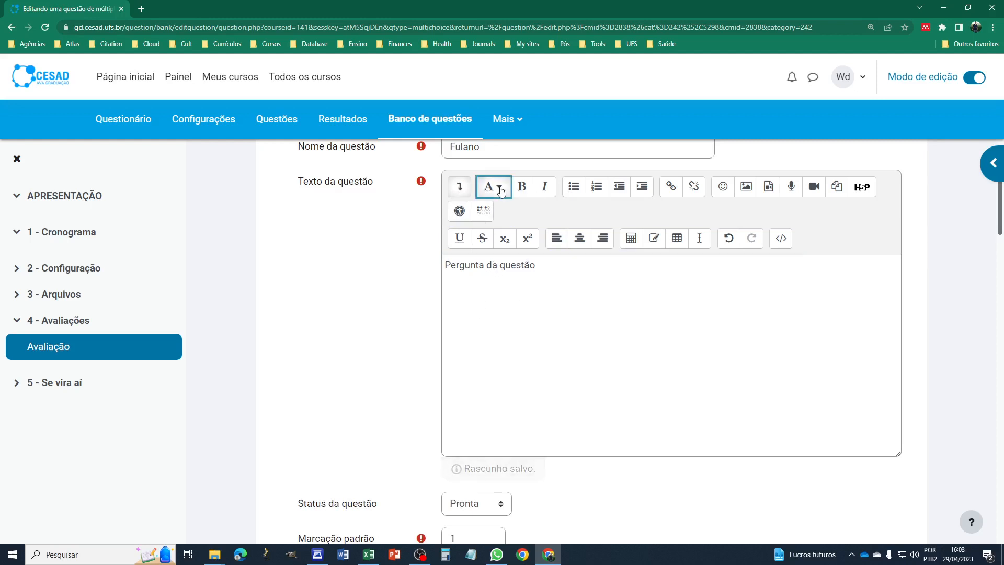
{"action": "left_click", "coordinate": [614, 360]}
{"action": "left_click", "coordinate": [463, 189]}
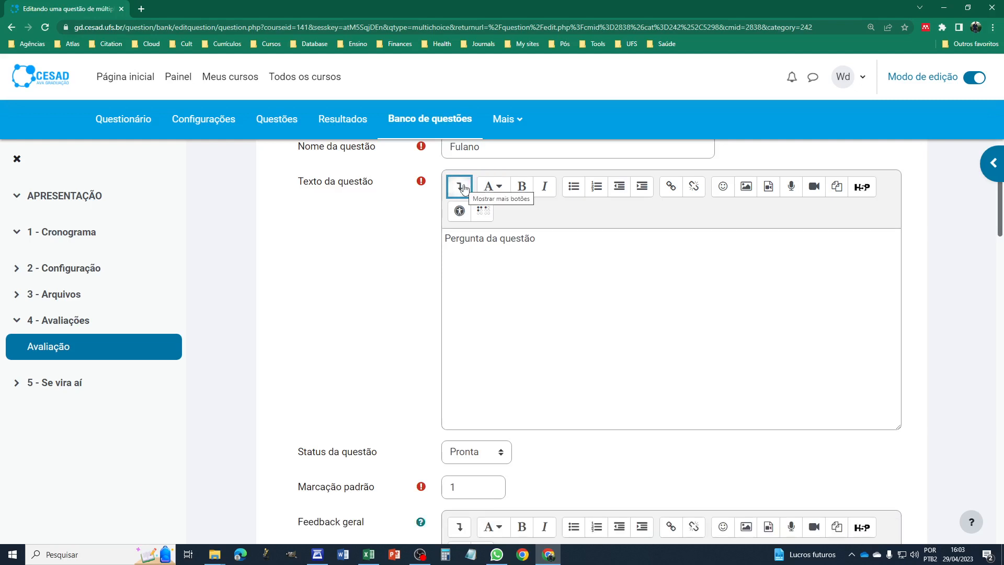
{"action": "left_click", "coordinate": [592, 272]}
Step: Review the question's status, default mark, general feedback, single or multiple answer, shuffling and option numbering settings
{"action": "scroll", "coordinate": [592, 272], "scroll_direction": "down", "scroll_amount": 4}
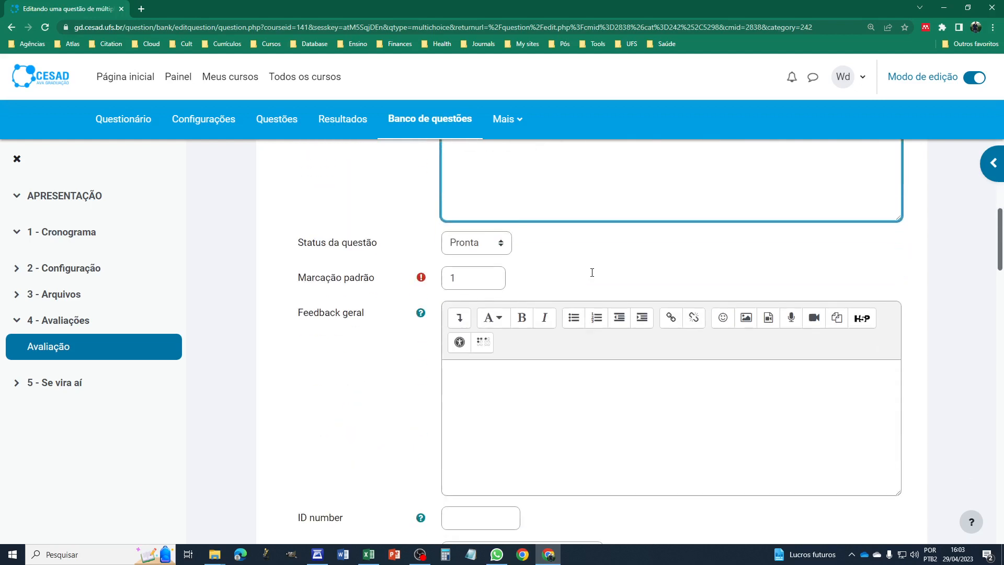
{"action": "scroll", "coordinate": [592, 277], "scroll_direction": "down", "scroll_amount": 3}
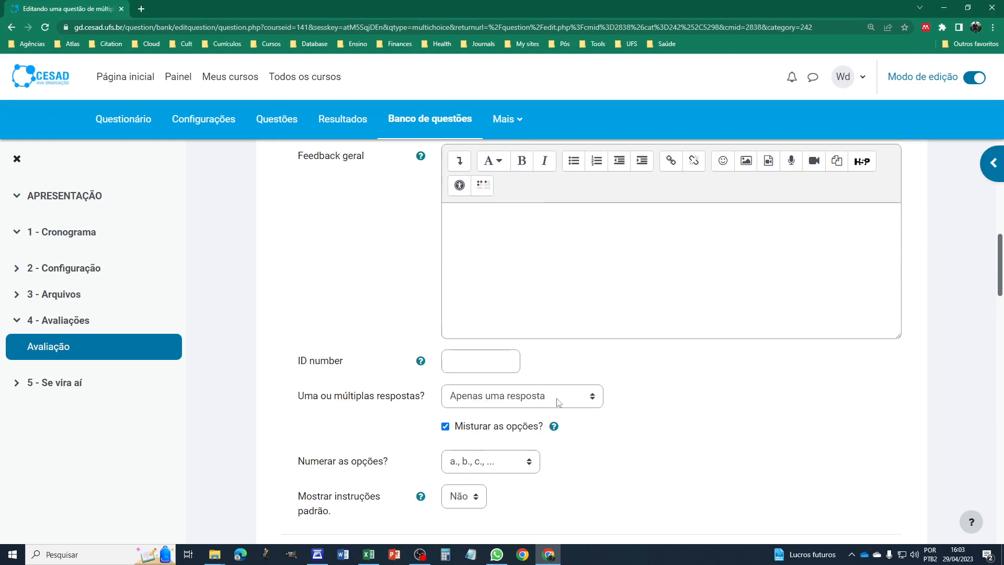
{"action": "left_click", "coordinate": [578, 401]}
{"action": "left_click", "coordinate": [680, 395]}
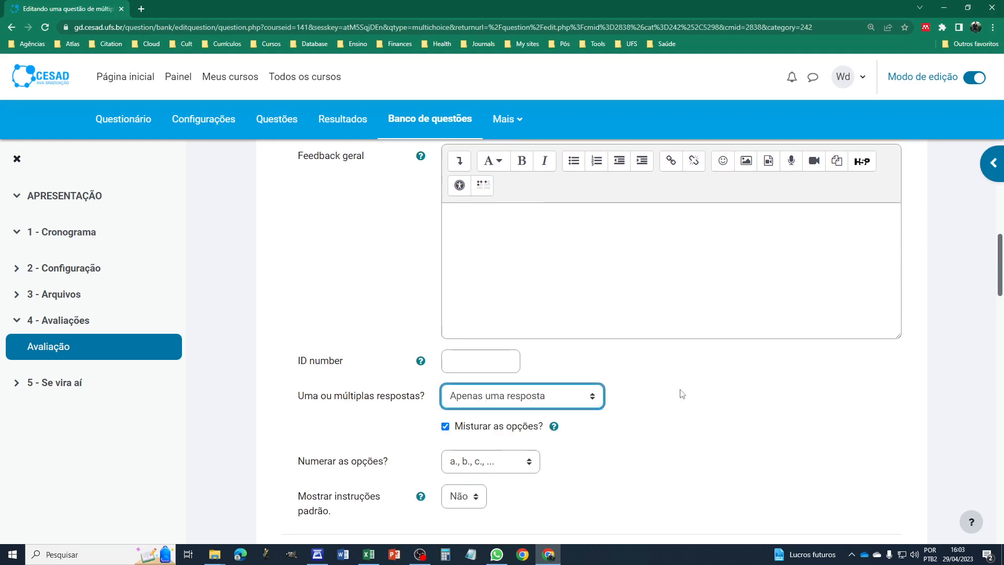
{"action": "scroll", "coordinate": [725, 397], "scroll_direction": "down", "scroll_amount": 2}
{"action": "scroll", "coordinate": [726, 399], "scroll_direction": "down", "scroll_amount": 1}
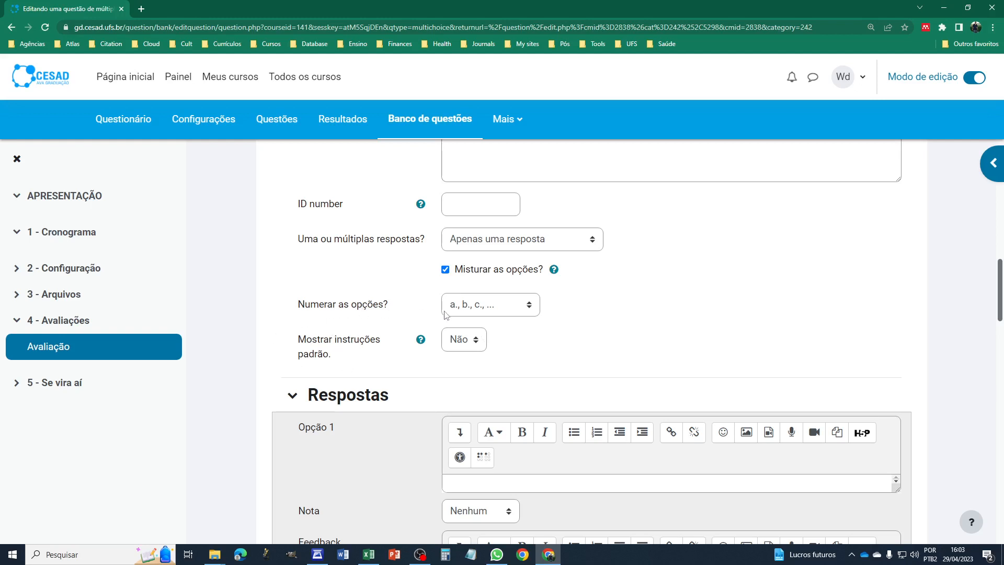
Step: Check the available answer numbering styles and keep the options numbered as a., b., c., ..
{"action": "left_click", "coordinate": [524, 307]}
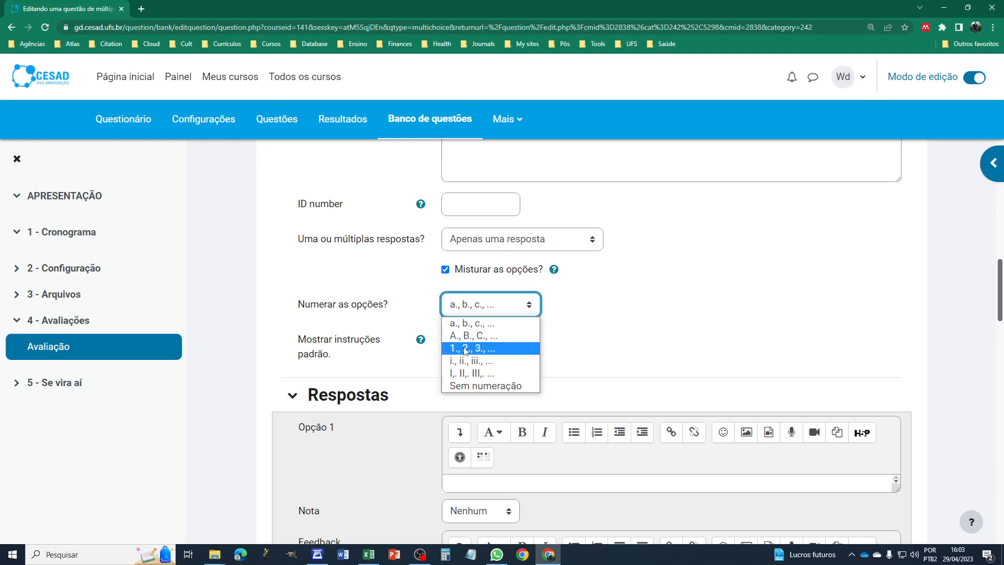
{"action": "left_click", "coordinate": [489, 327]}
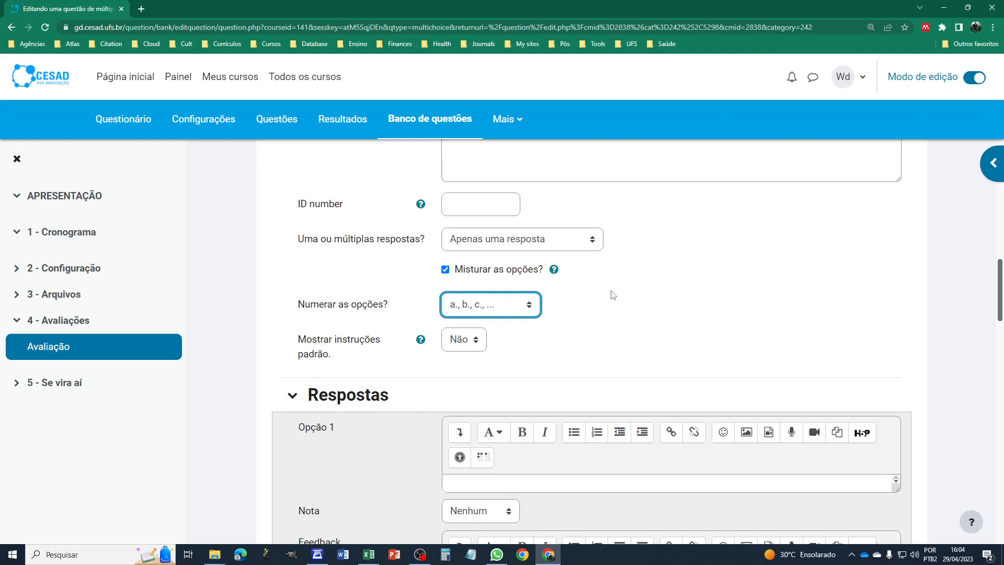
{"action": "scroll", "coordinate": [613, 294], "scroll_direction": "down", "scroll_amount": 3}
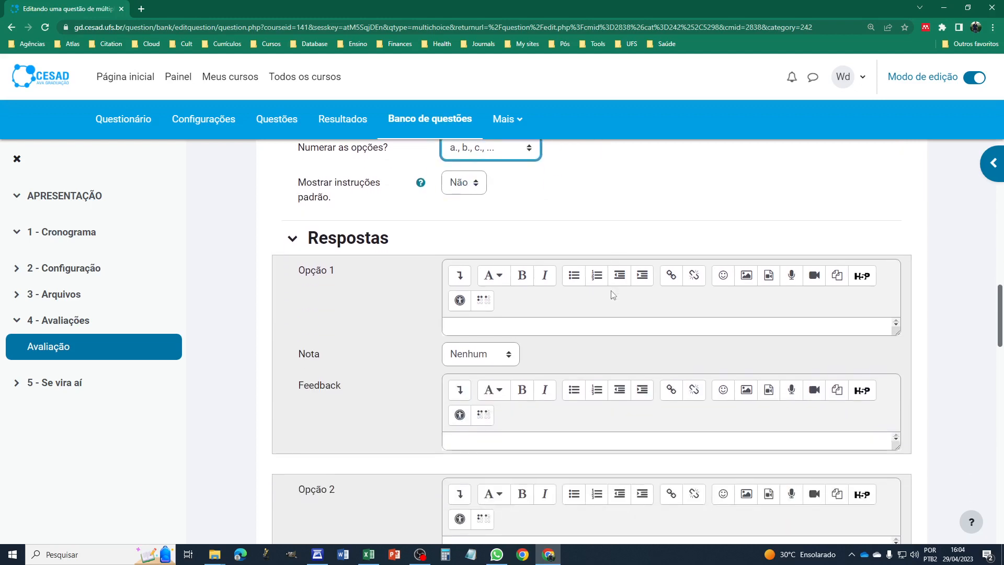
{"action": "scroll", "coordinate": [588, 218], "scroll_direction": "up", "scroll_amount": 2}
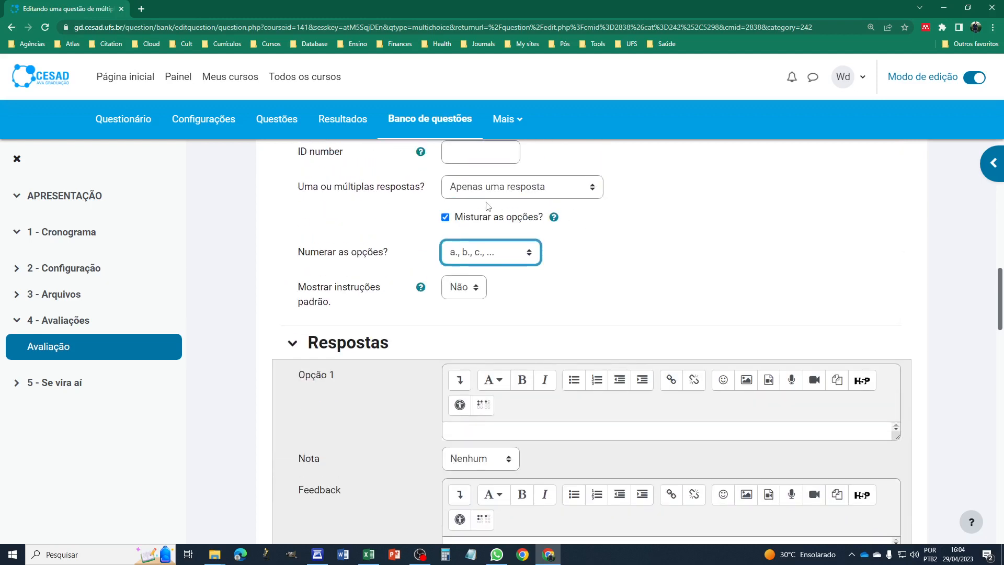
{"action": "scroll", "coordinate": [487, 205], "scroll_direction": "up", "scroll_amount": 1}
{"action": "scroll", "coordinate": [681, 326], "scroll_direction": "down", "scroll_amount": 3}
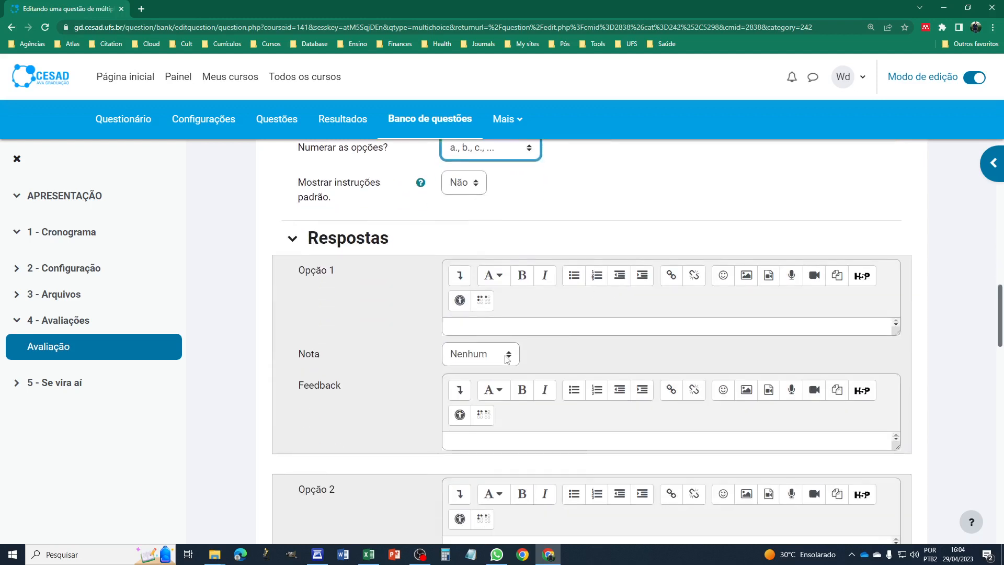
Step: Set the grade of Opção 1 to 100% and enter "aa" as its answer text
{"action": "left_click", "coordinate": [507, 355]}
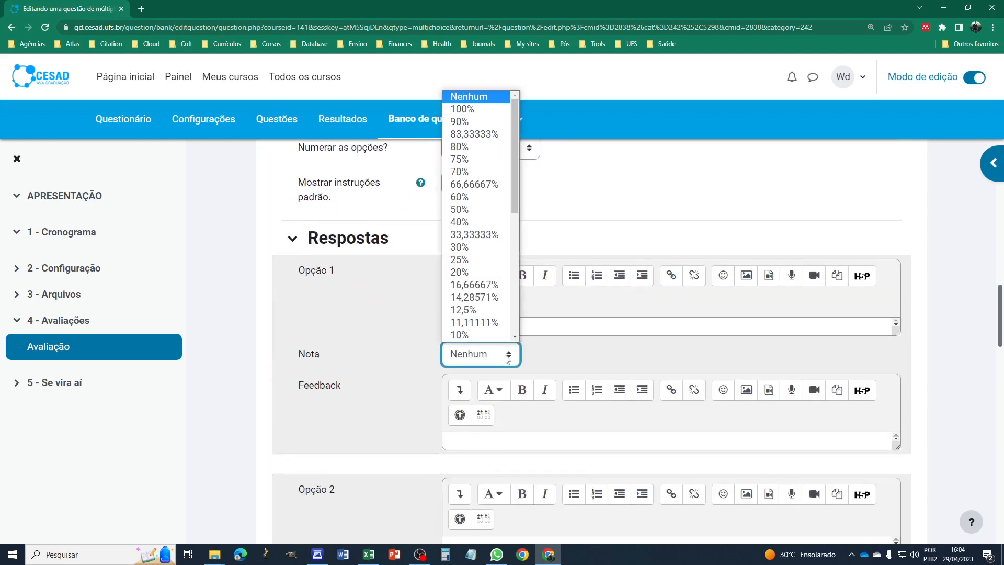
{"action": "left_click", "coordinate": [469, 109]}
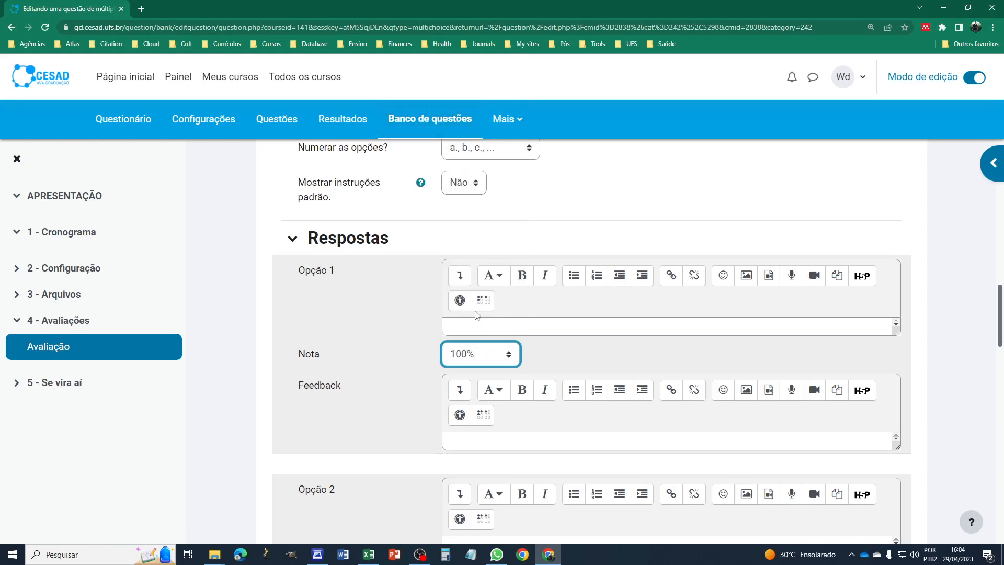
{"action": "left_click", "coordinate": [477, 322]}
{"action": "type", "text": "aa"}
{"action": "scroll", "coordinate": [473, 403], "scroll_direction": "down", "scroll_amount": 1}
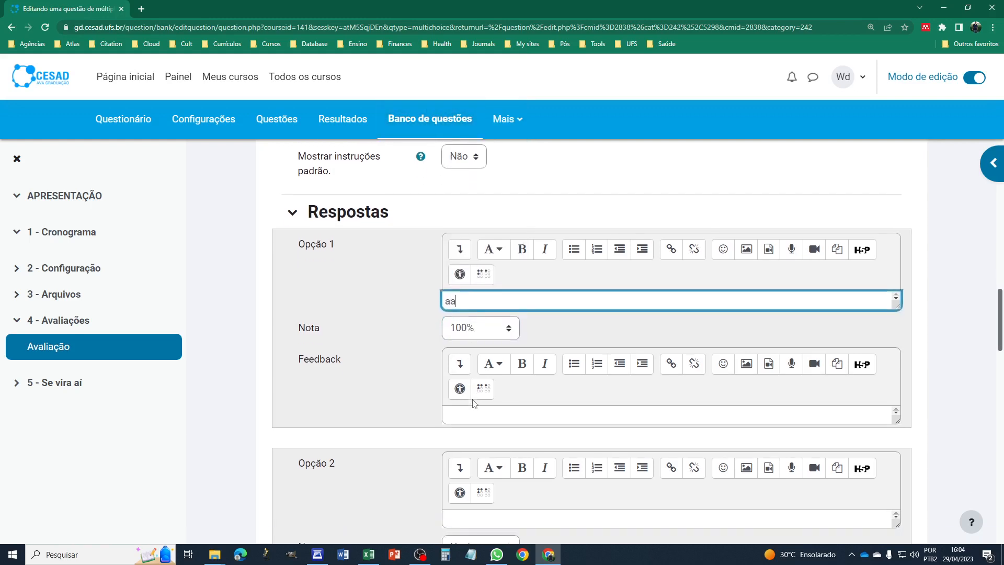
Step: Enter "bb" as the answer text of Opção 2 and "cc" as that of Opção 3
{"action": "scroll", "coordinate": [474, 402], "scroll_direction": "down", "scroll_amount": 1}
{"action": "left_click", "coordinate": [466, 438]}
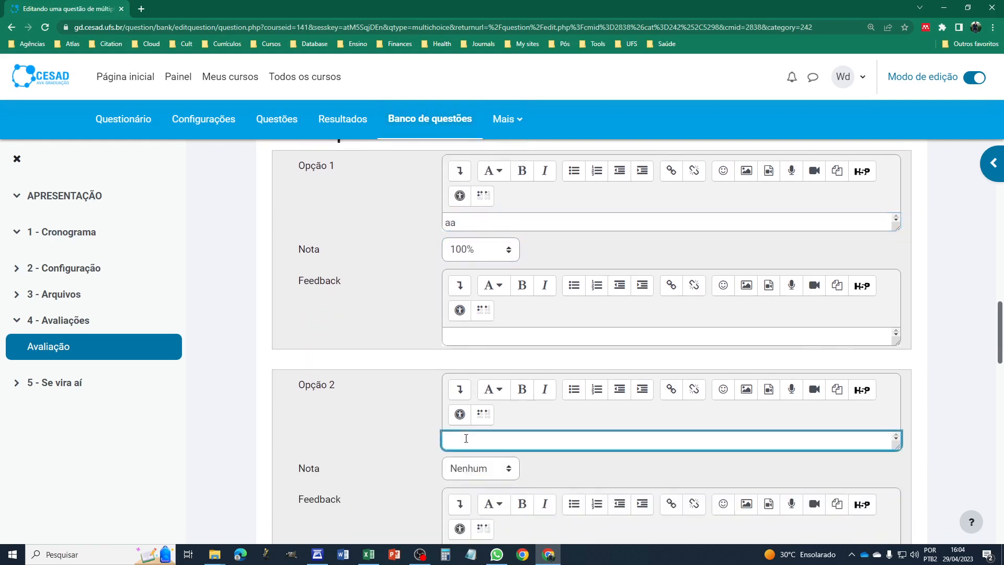
{"action": "type", "text": "bb"}
{"action": "scroll", "coordinate": [369, 416], "scroll_direction": "down", "scroll_amount": 5}
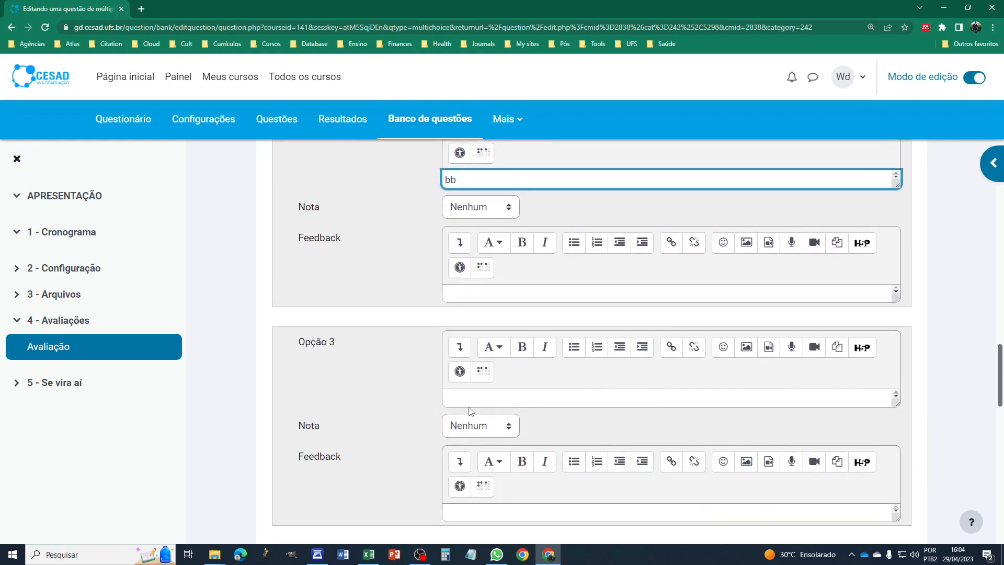
{"action": "left_click", "coordinate": [473, 400]}
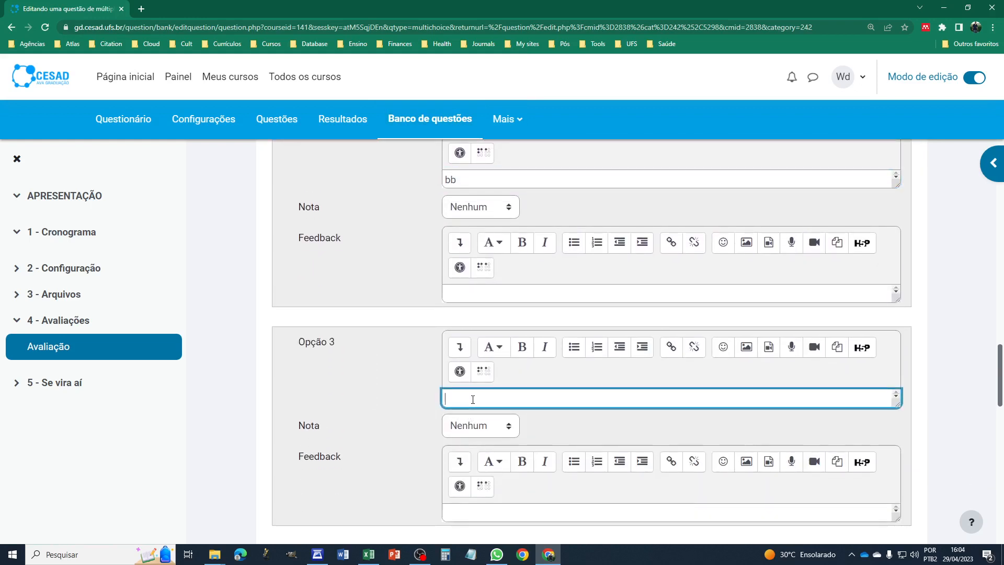
{"action": "type", "text": "cc"}
{"action": "scroll", "coordinate": [604, 422], "scroll_direction": "down", "scroll_amount": 2}
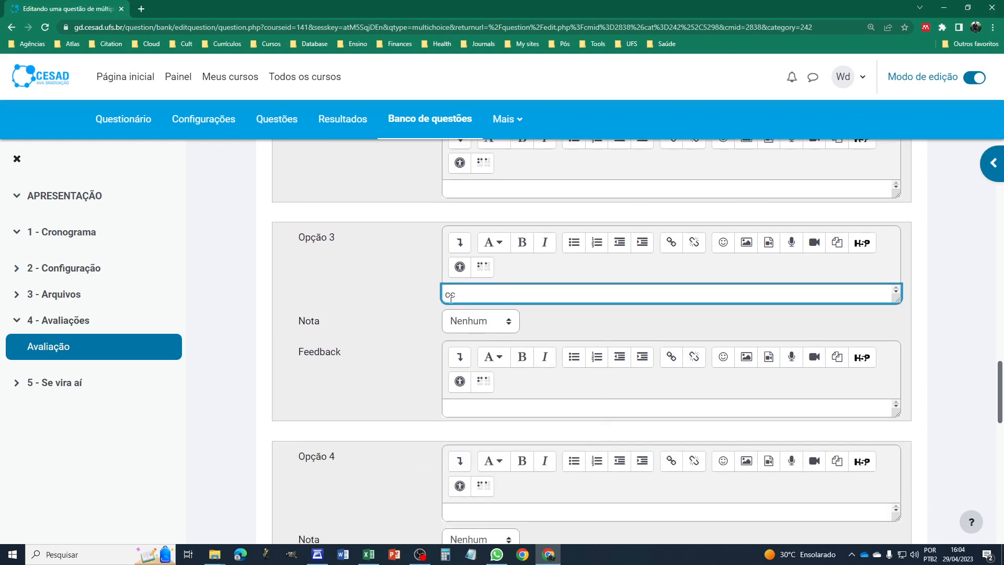
Step: Enter "dd" as the answer text of Opção 4 and "ee" as that of Opção 5
{"action": "left_click", "coordinate": [482, 407]}
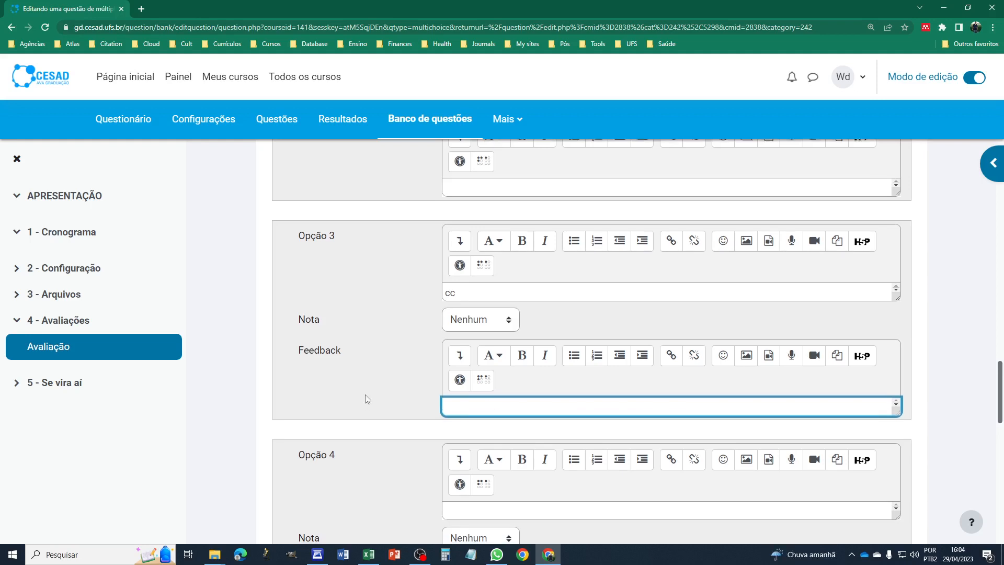
{"action": "scroll", "coordinate": [408, 413], "scroll_direction": "down", "scroll_amount": 3}
{"action": "left_click", "coordinate": [478, 353]}
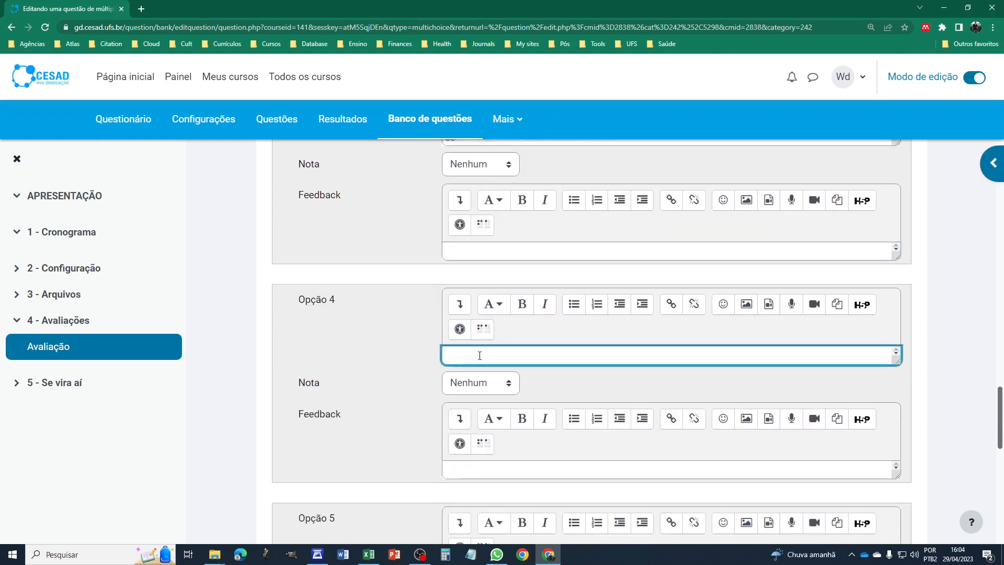
{"action": "type", "text": "dd"}
{"action": "scroll", "coordinate": [345, 386], "scroll_direction": "down", "scroll_amount": 3}
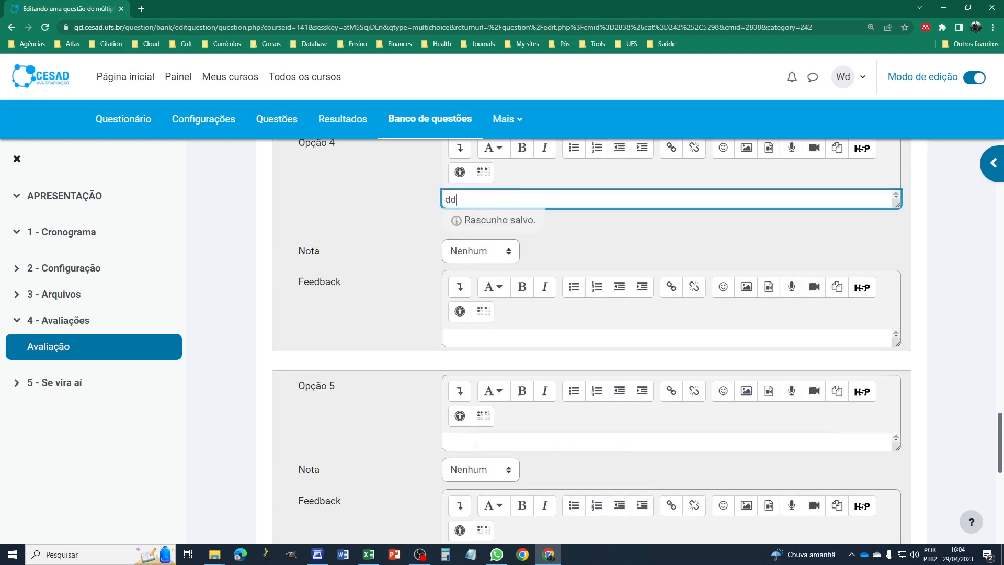
{"action": "left_click", "coordinate": [476, 441]}
{"action": "type", "text": "ee"}
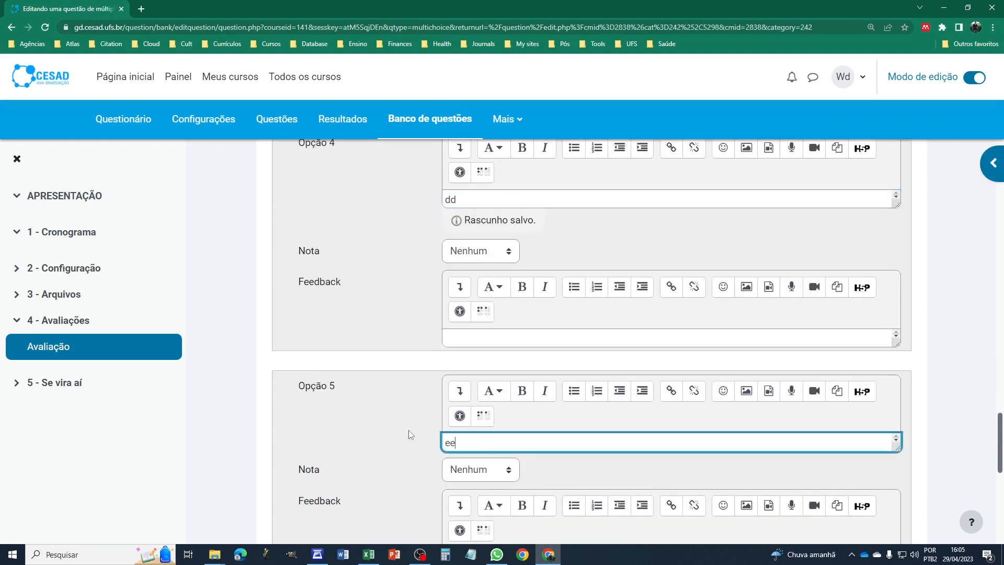
Step: Save the new multiple-choice question to the question bank
{"action": "scroll", "coordinate": [403, 430], "scroll_direction": "down", "scroll_amount": 3}
{"action": "scroll", "coordinate": [366, 414], "scroll_direction": "down", "scroll_amount": 3}
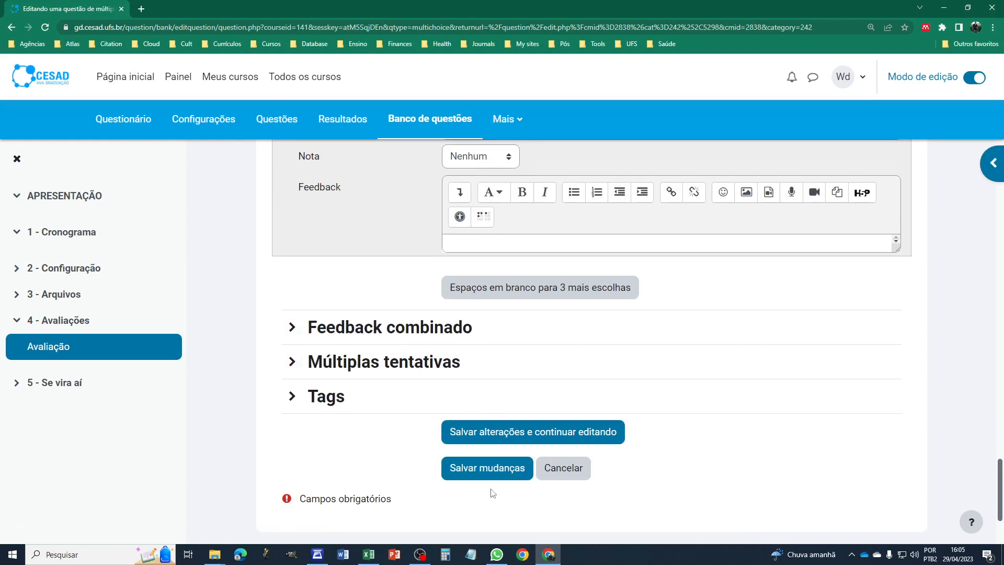
{"action": "left_click", "coordinate": [510, 469]}
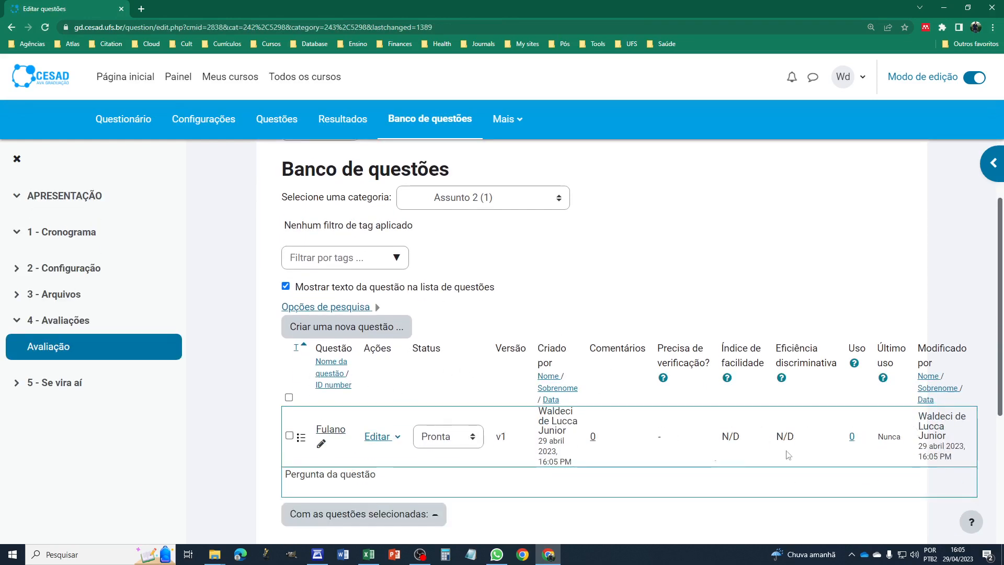
Step: Review the question bank's saved questions, filtering them by category 1A and checking the category hierarchy
{"action": "scroll", "coordinate": [583, 348], "scroll_direction": "up", "scroll_amount": 1}
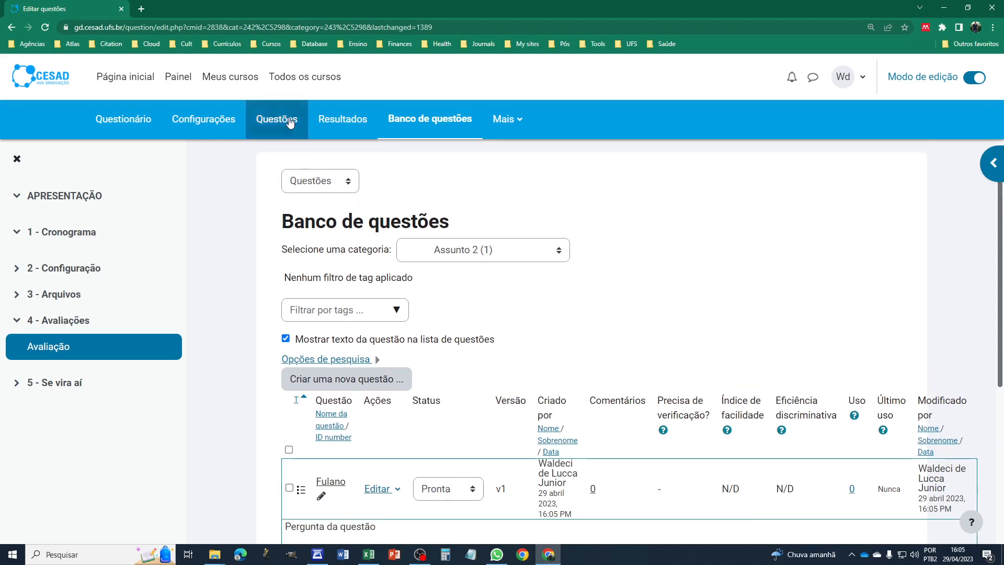
{"action": "left_click", "coordinate": [287, 119]}
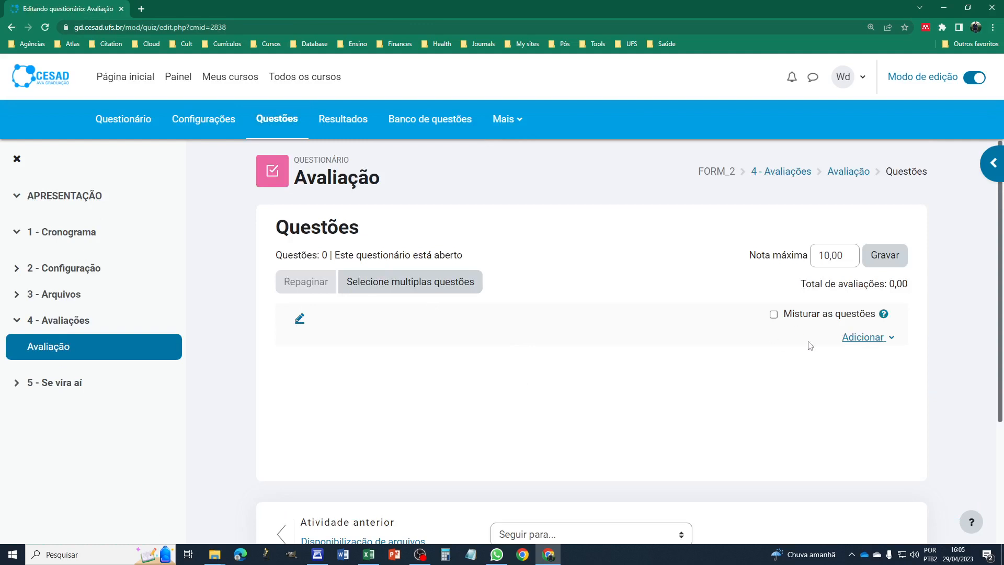
{"action": "left_click", "coordinate": [433, 126]}
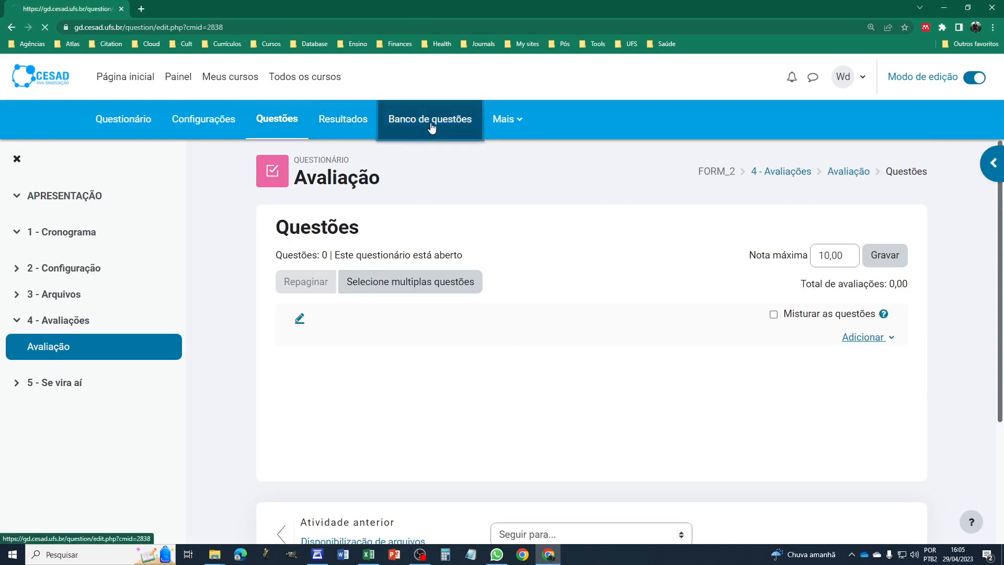
{"action": "scroll", "coordinate": [582, 387], "scroll_direction": "down", "scroll_amount": 3}
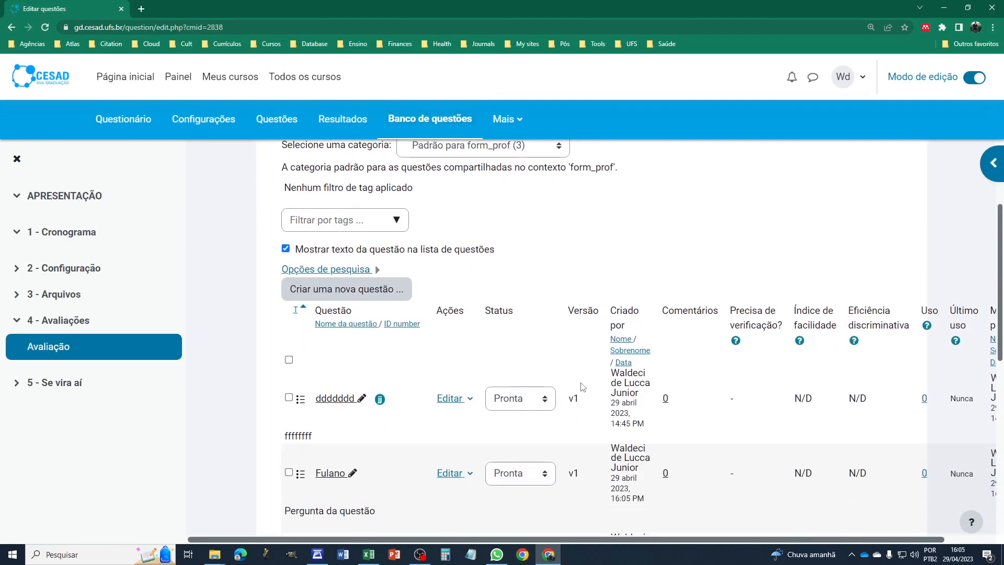
{"action": "left_click", "coordinate": [558, 150]}
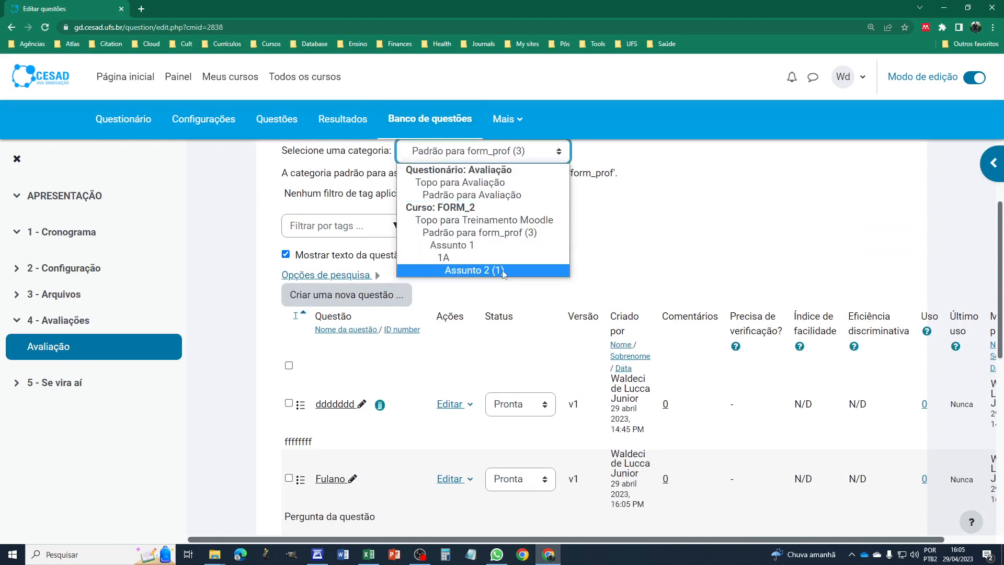
{"action": "left_click", "coordinate": [442, 257]}
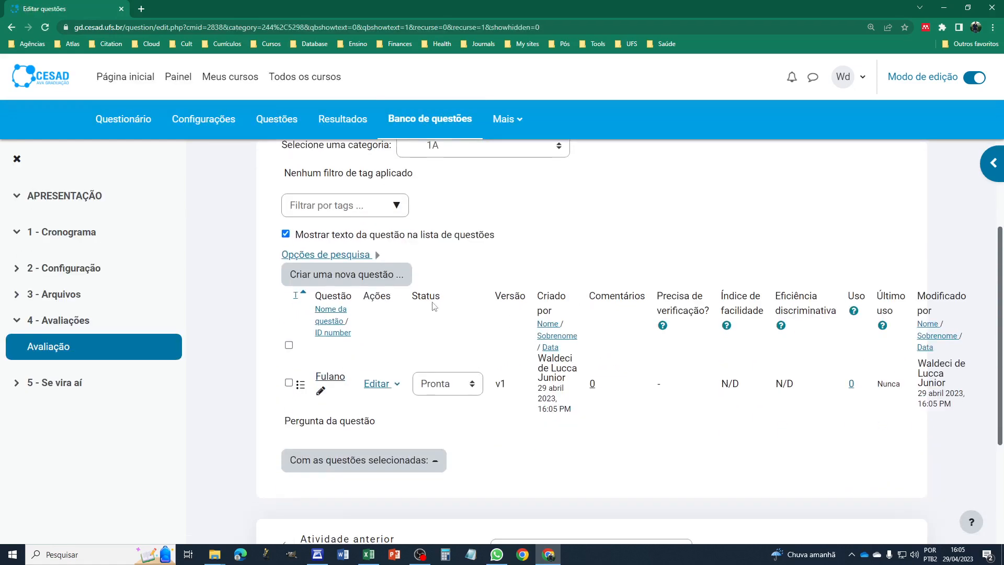
{"action": "scroll", "coordinate": [597, 230], "scroll_direction": "up", "scroll_amount": 2}
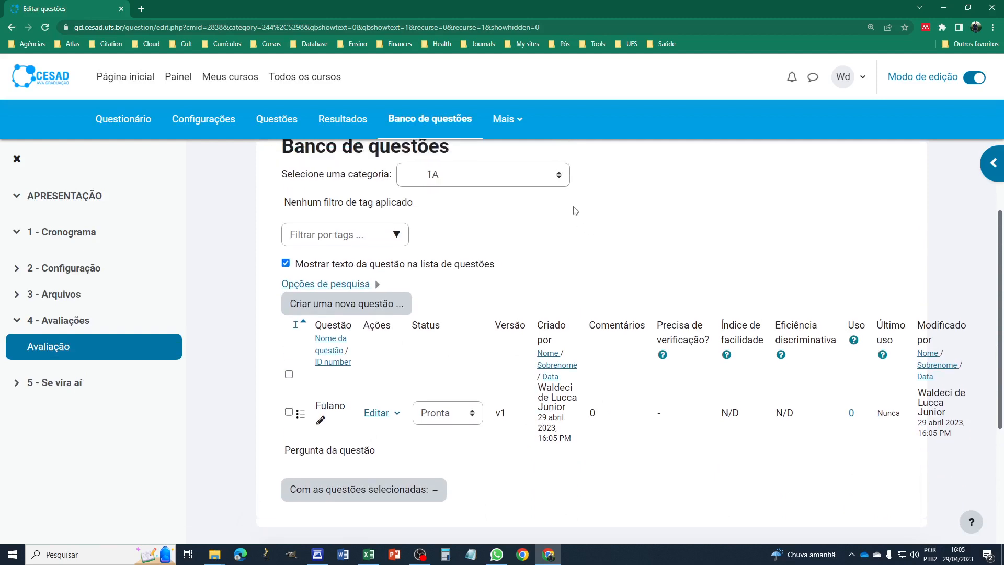
{"action": "left_click", "coordinate": [558, 251]}
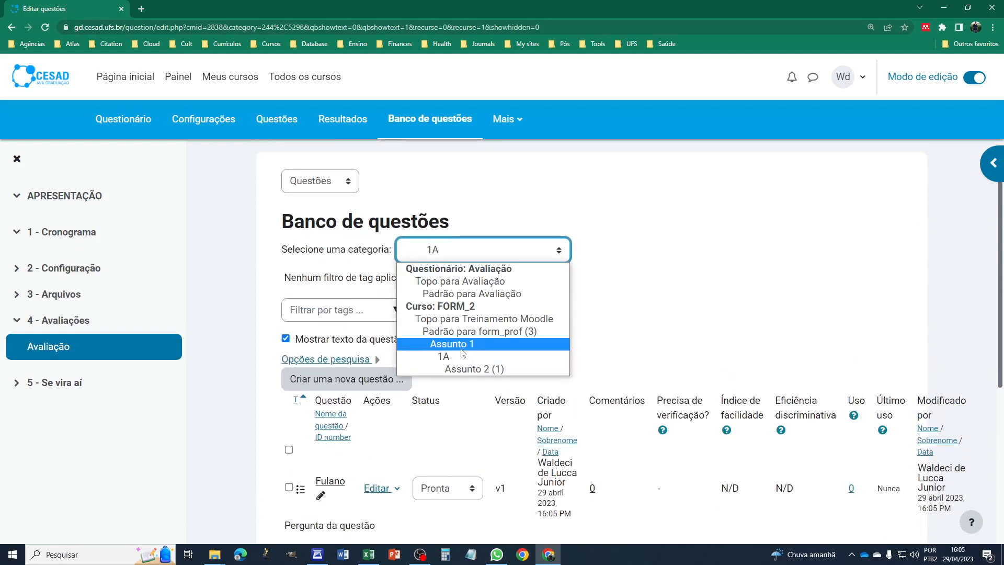
{"action": "left_click", "coordinate": [653, 333]}
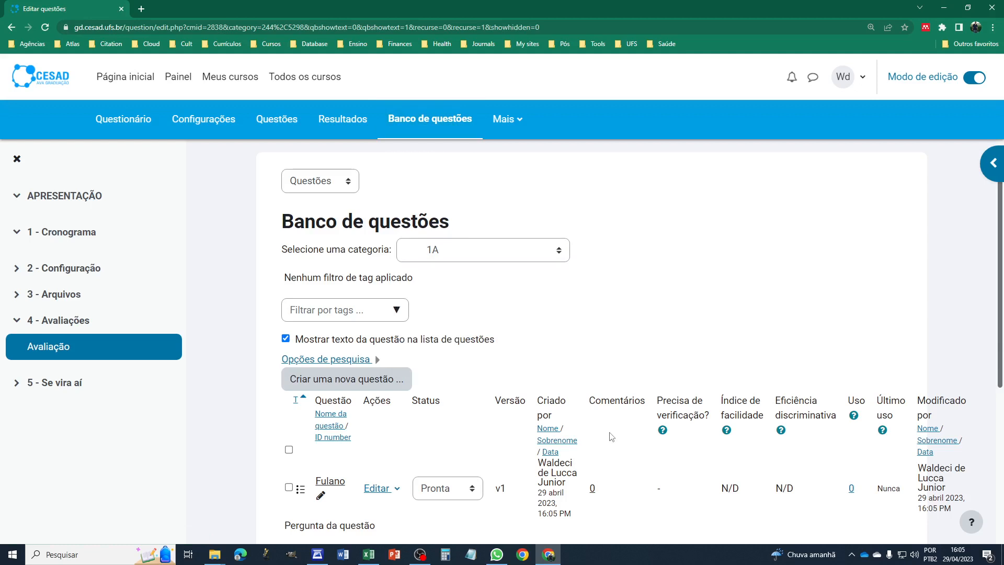
Step: Add the question "Fulano" from the question bank category Assunto 2 to the Avaliação quiz
{"action": "left_click", "coordinate": [276, 120]}
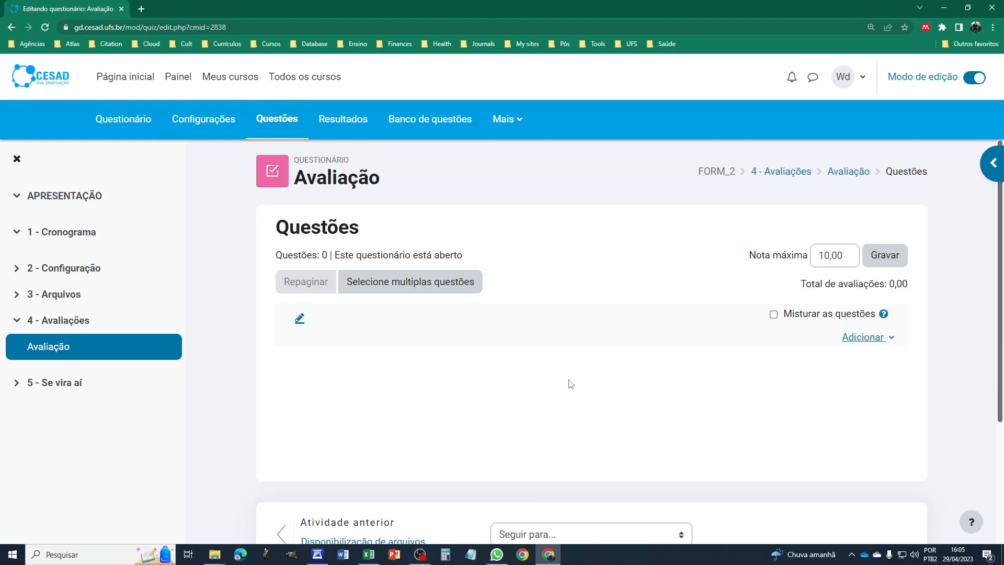
{"action": "left_click", "coordinate": [891, 337]}
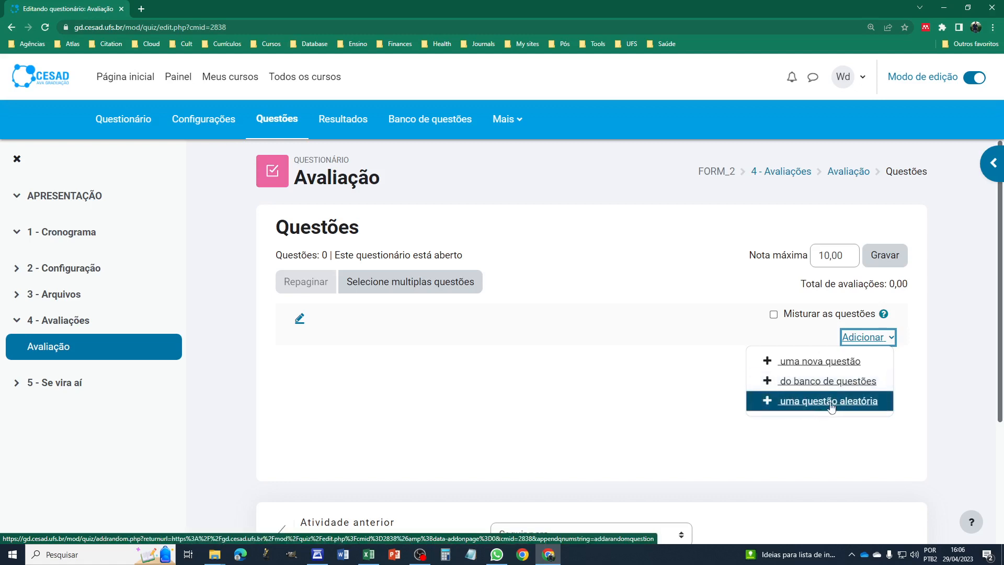
{"action": "left_click", "coordinate": [817, 381]}
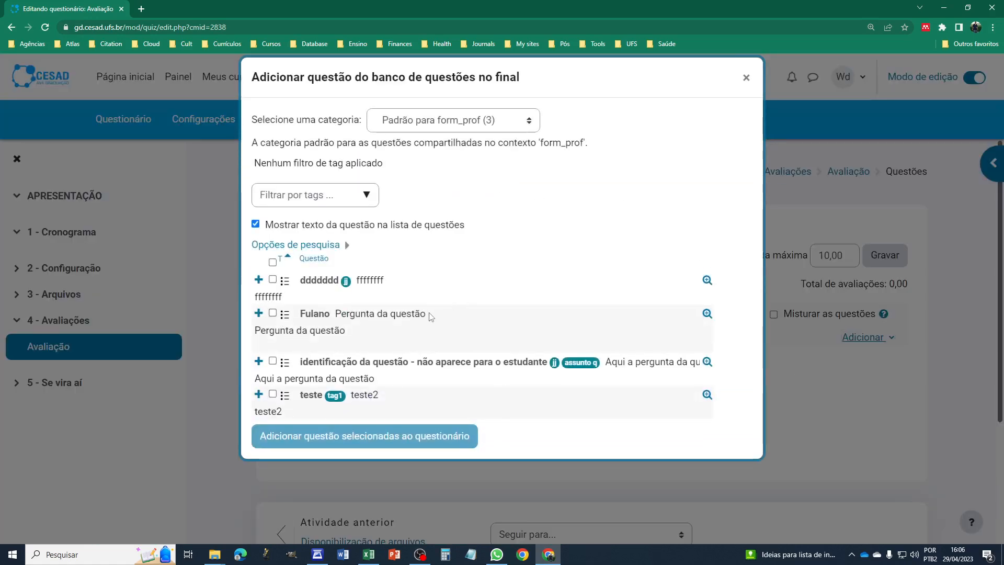
{"action": "left_click", "coordinate": [512, 123]}
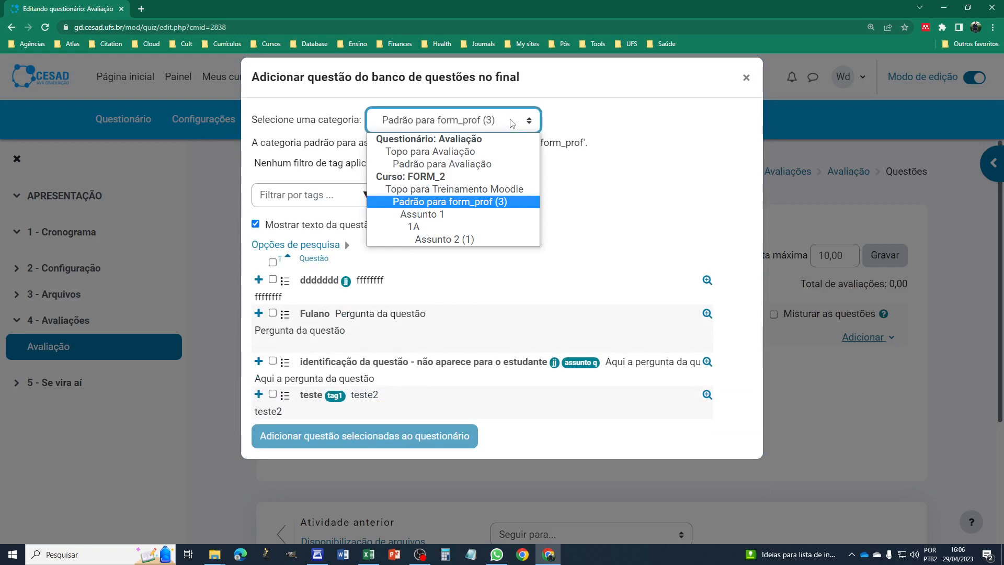
{"action": "left_click", "coordinate": [480, 241]}
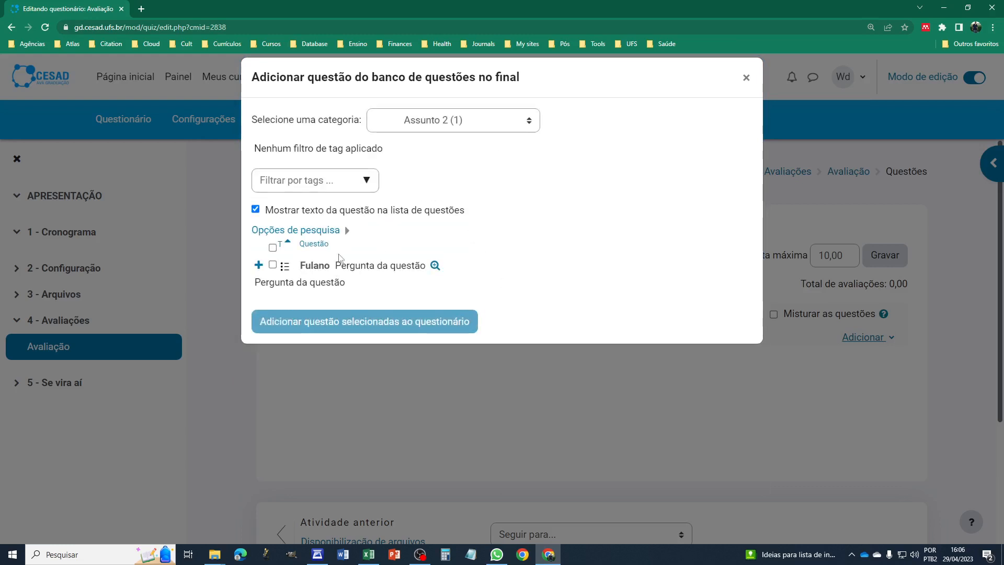
{"action": "left_click", "coordinate": [273, 265]}
{"action": "left_click", "coordinate": [366, 329]}
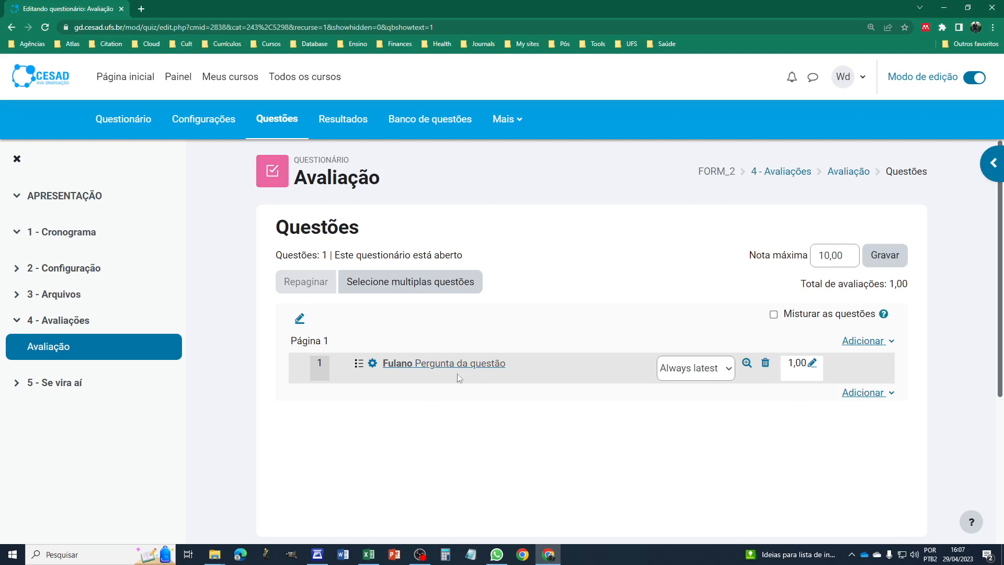
Step: Save the quiz's maximum grade of 10,00 and open the quiz's main page
{"action": "left_click", "coordinate": [890, 259]}
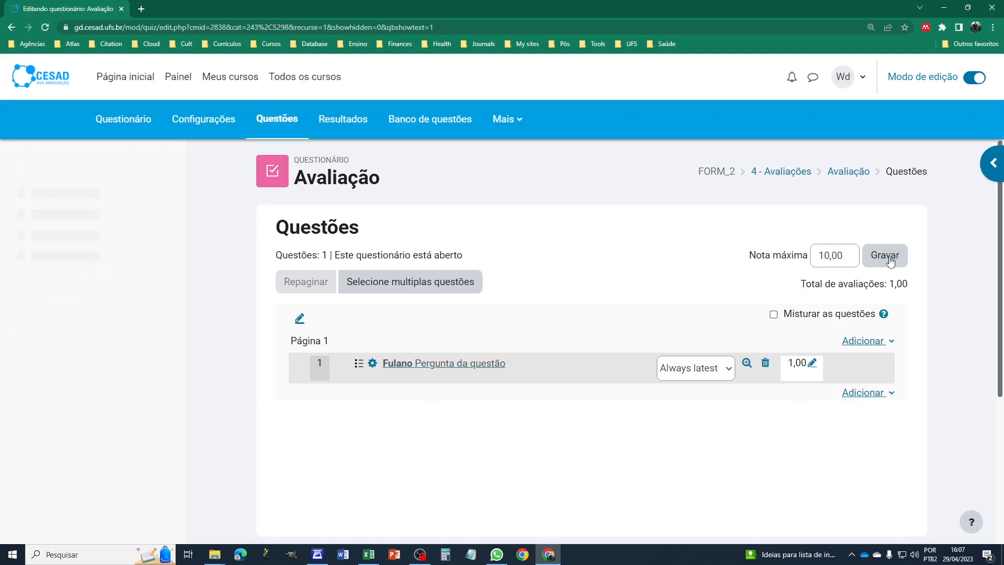
{"action": "left_click", "coordinate": [127, 124]}
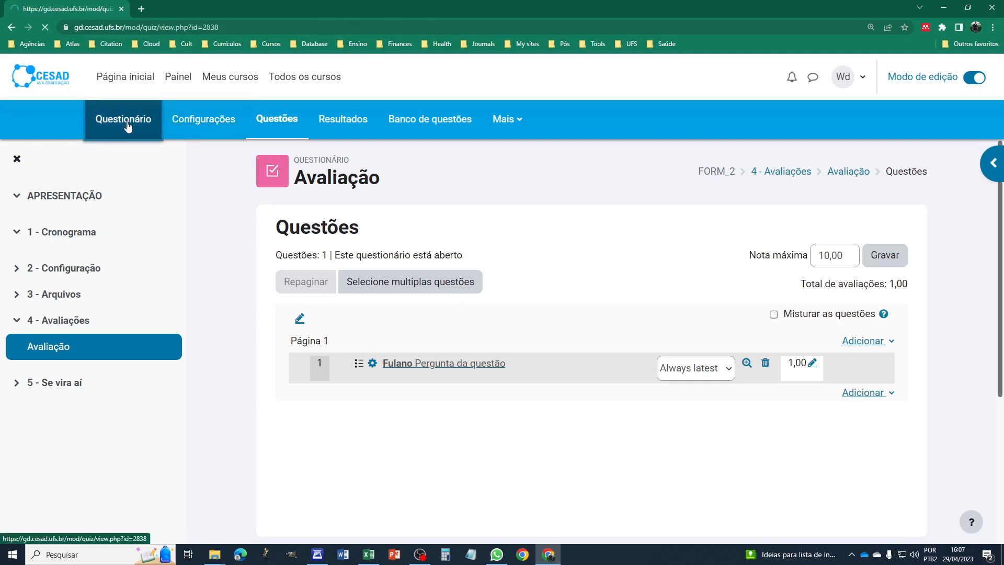
Step: Turn off editing mode in course section 4 - Avaliações and open the Avaliação quiz from that section
{"action": "left_click", "coordinate": [166, 320]}
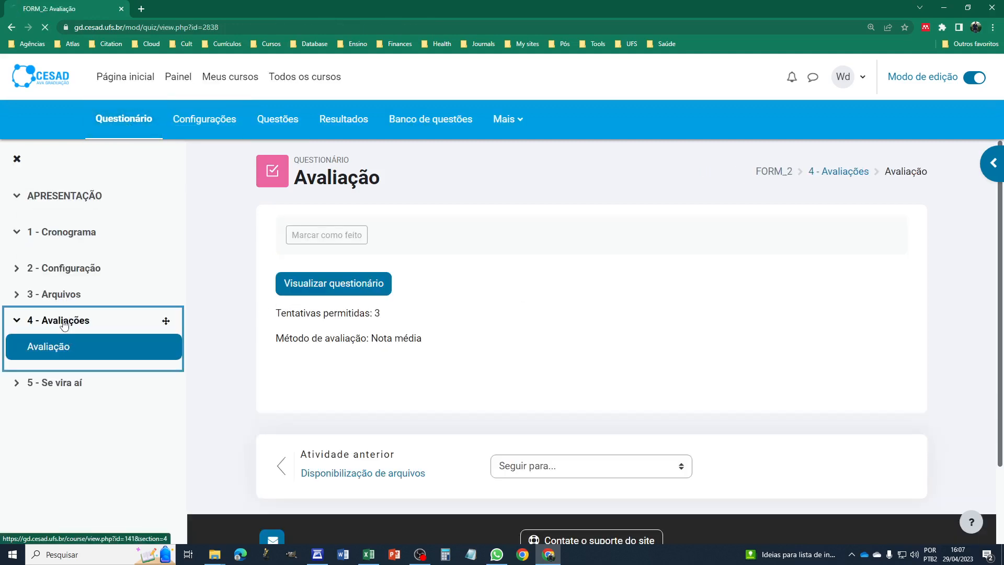
{"action": "left_click", "coordinate": [974, 77]}
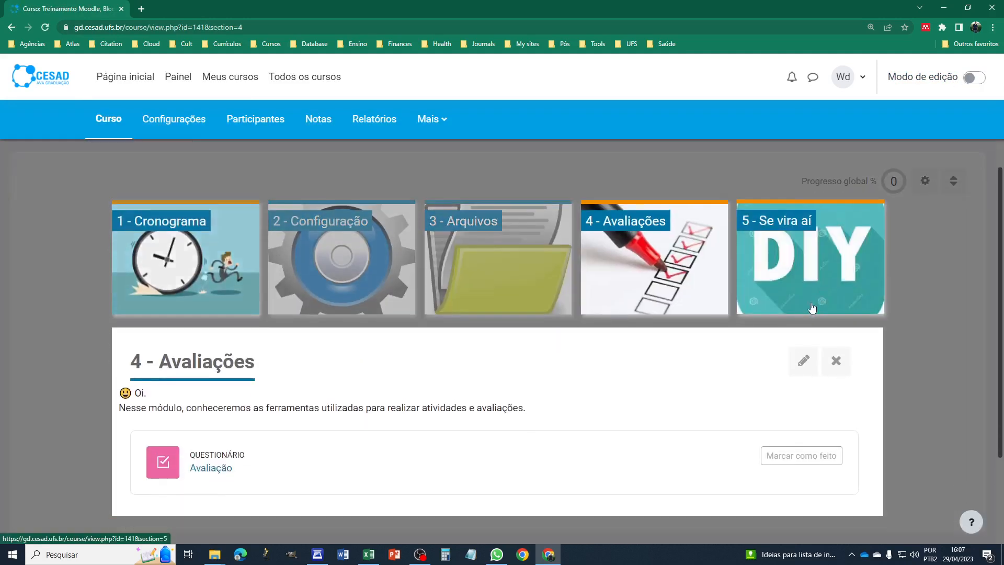
{"action": "left_click", "coordinate": [836, 354]}
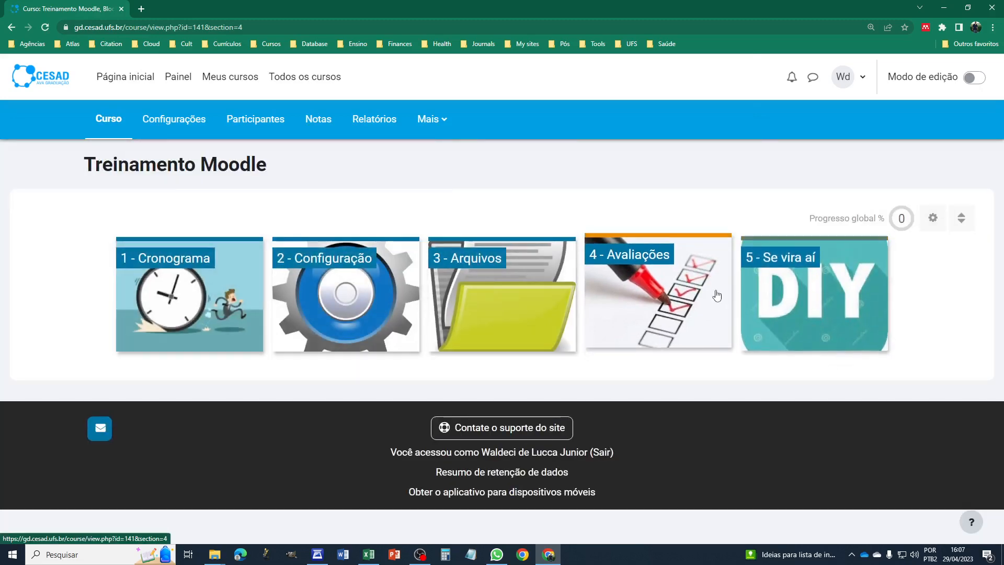
{"action": "left_click", "coordinate": [659, 293]}
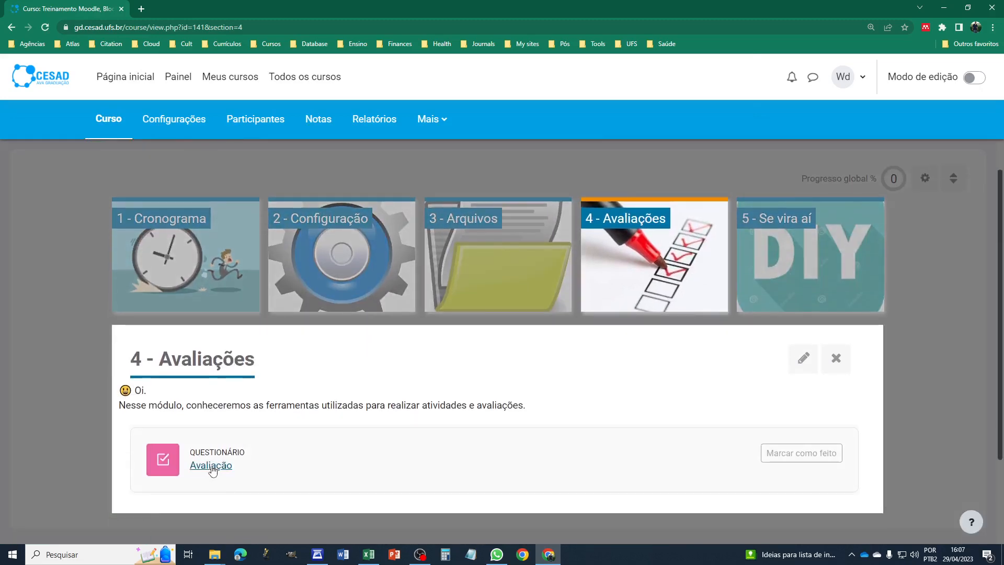
{"action": "left_click", "coordinate": [163, 467]}
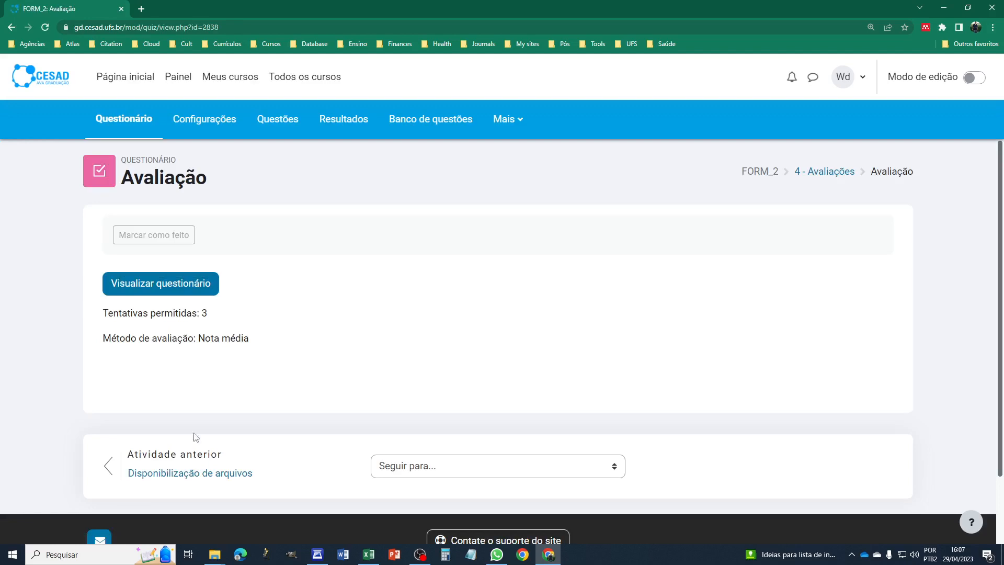
Step: Start a preview of the quiz, answer question 1 with option "aa" and finish the attempt up to its summary
{"action": "left_click", "coordinate": [142, 287]}
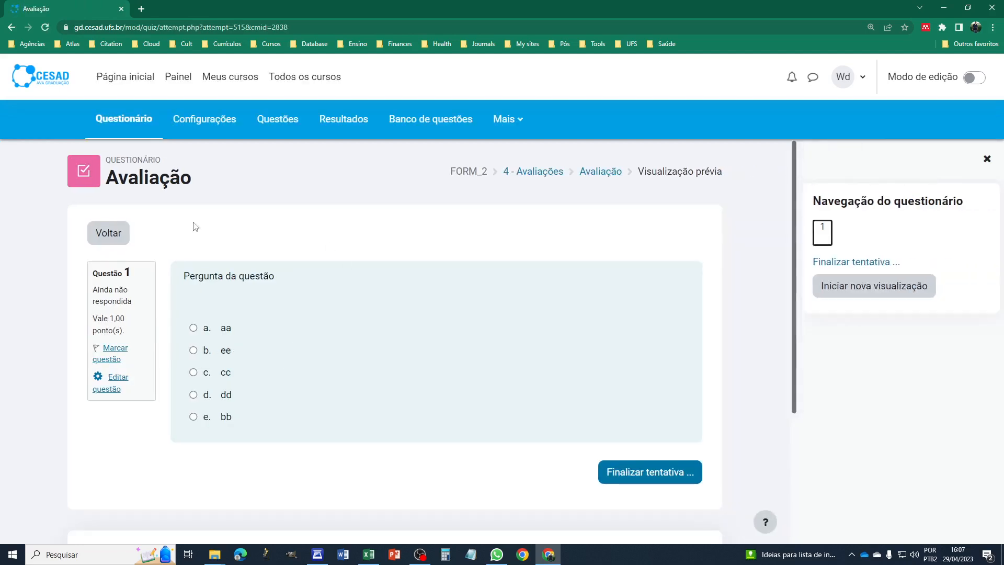
{"action": "left_click", "coordinate": [193, 327]}
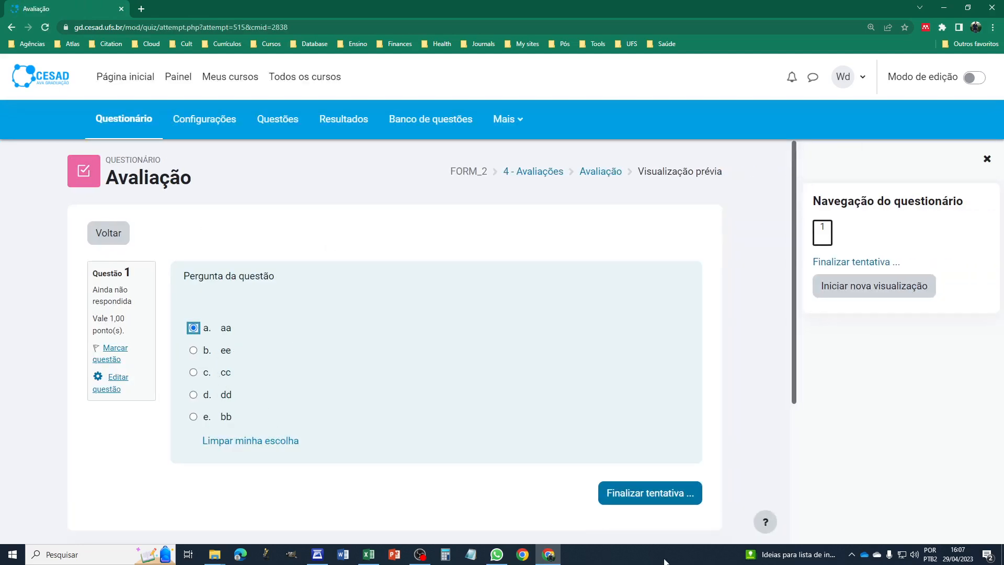
{"action": "left_click", "coordinate": [654, 493]}
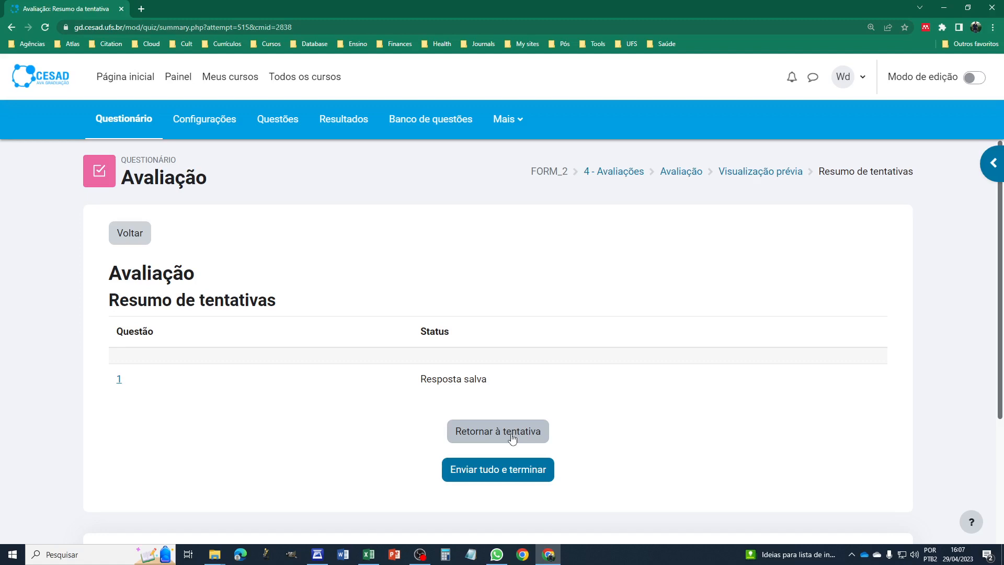
Step: Open the quiz results and examine the Notas report's attempt filters, display options and attempt list
{"action": "left_click", "coordinate": [361, 123]}
{"action": "scroll", "coordinate": [613, 333], "scroll_direction": "down", "scroll_amount": 4}
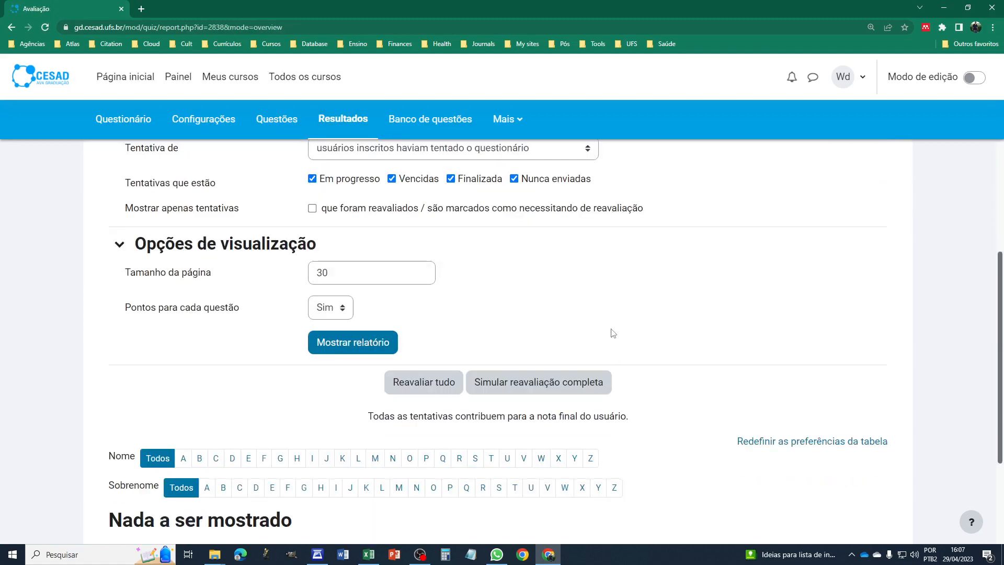
{"action": "scroll", "coordinate": [611, 333], "scroll_direction": "up", "scroll_amount": 3}
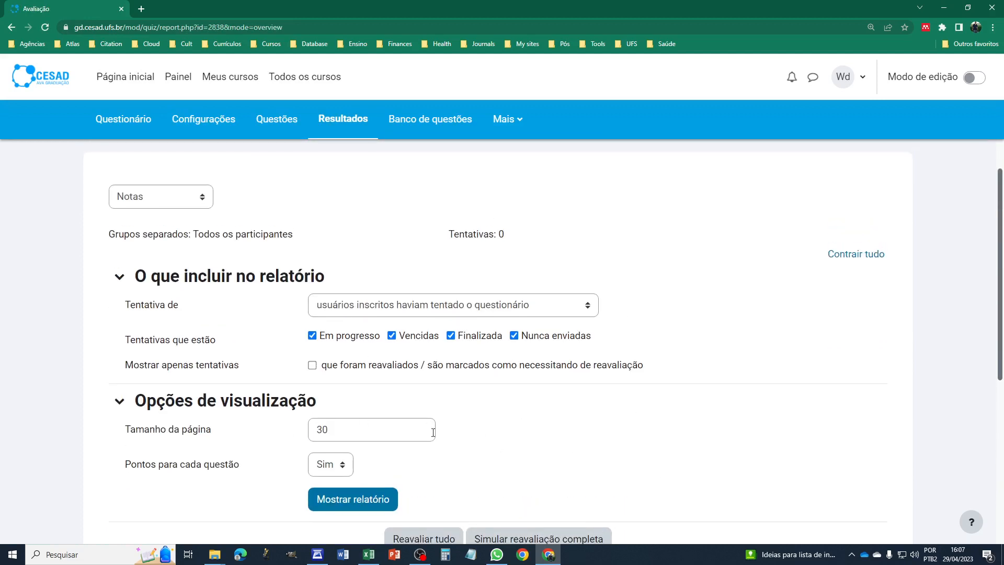
{"action": "scroll", "coordinate": [646, 435], "scroll_direction": "down", "scroll_amount": 4}
{"action": "scroll", "coordinate": [647, 435], "scroll_direction": "up", "scroll_amount": 5}
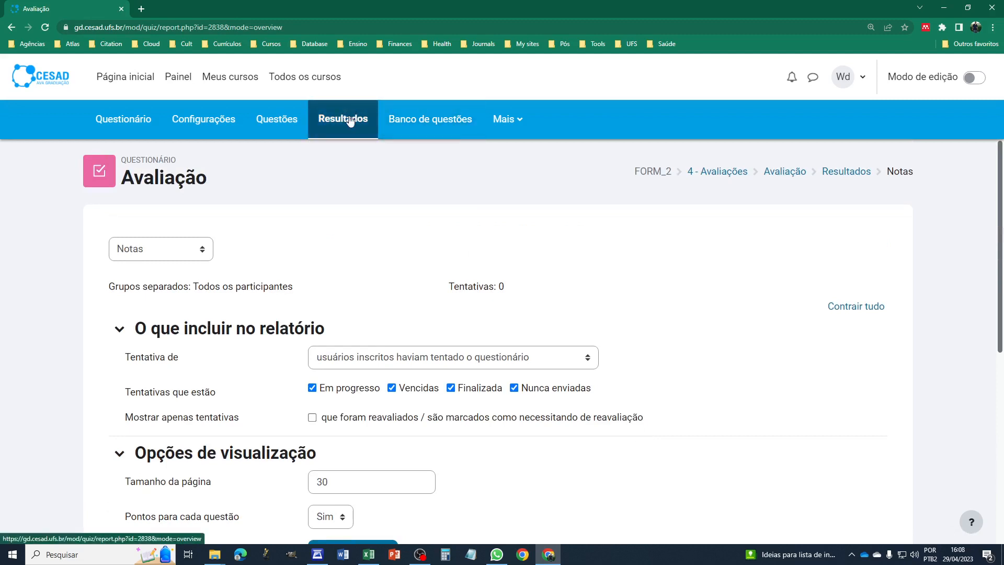
{"action": "scroll", "coordinate": [647, 336], "scroll_direction": "down", "scroll_amount": 1}
{"action": "scroll", "coordinate": [647, 336], "scroll_direction": "down", "scroll_amount": 3}
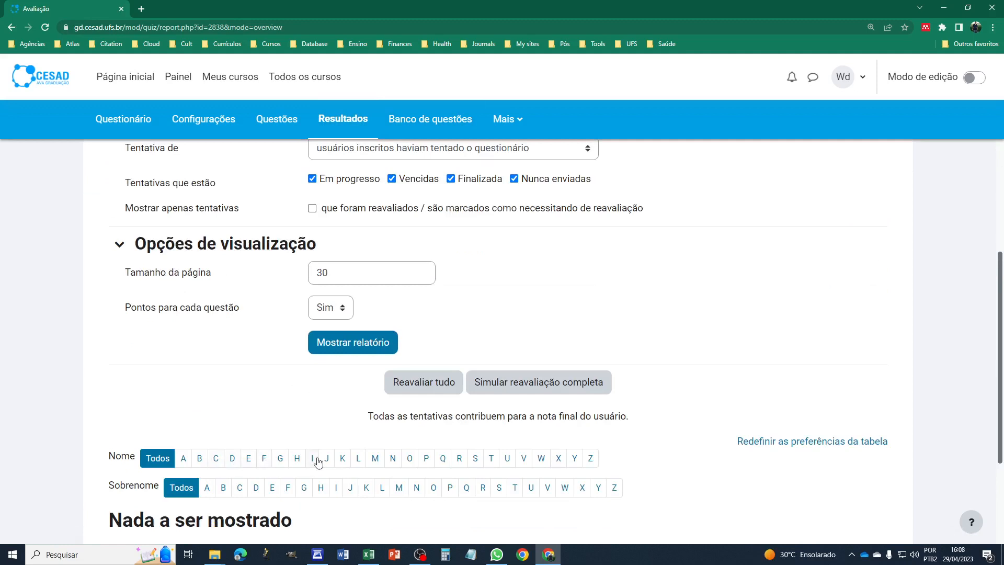
{"action": "scroll", "coordinate": [644, 290], "scroll_direction": "up", "scroll_amount": 1}
{"action": "scroll", "coordinate": [649, 303], "scroll_direction": "up", "scroll_amount": 3}
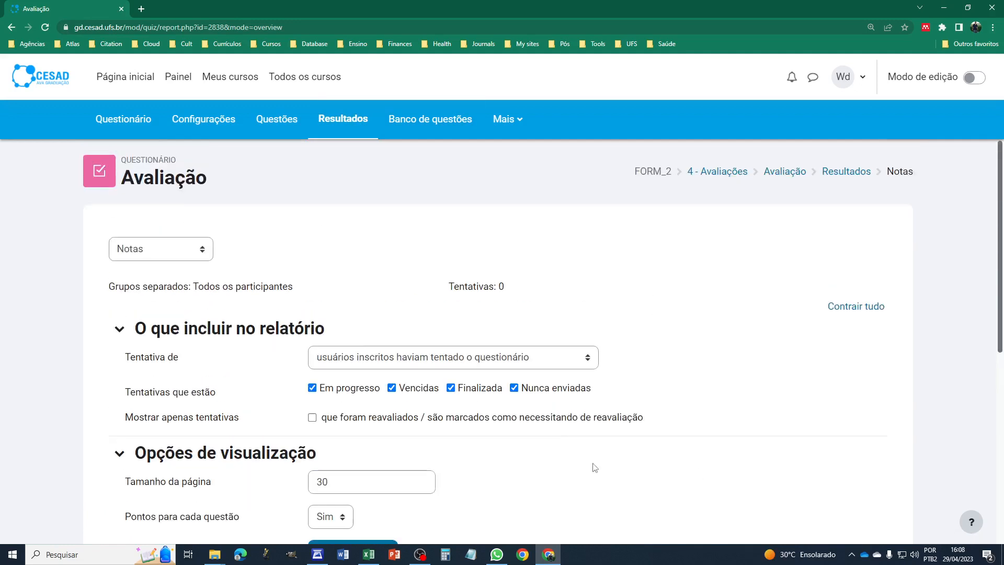
{"action": "scroll", "coordinate": [549, 489], "scroll_direction": "down", "scroll_amount": 1}
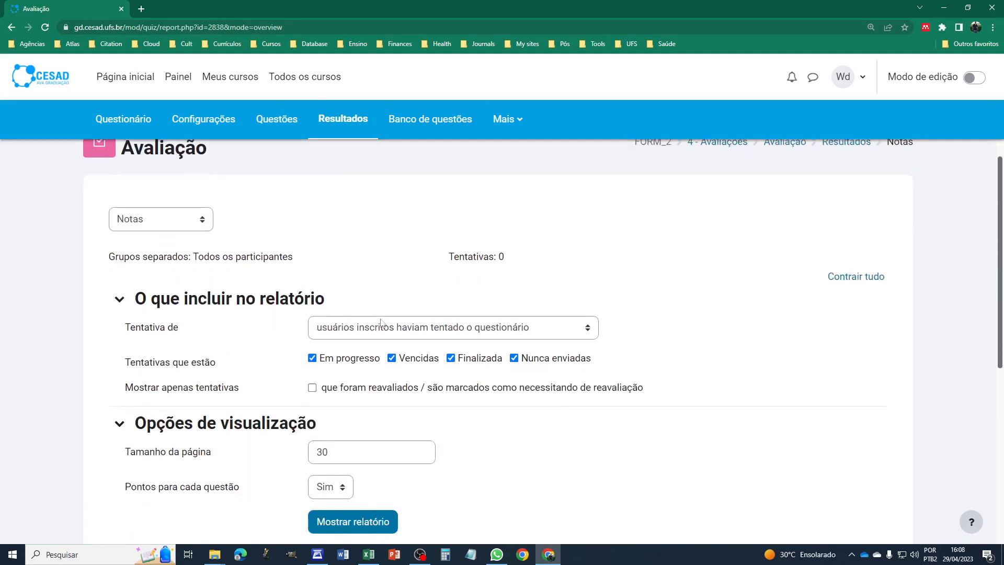
Step: Switch the results report to Respostas and review its filters, display options and response list
{"action": "left_click", "coordinate": [198, 202]}
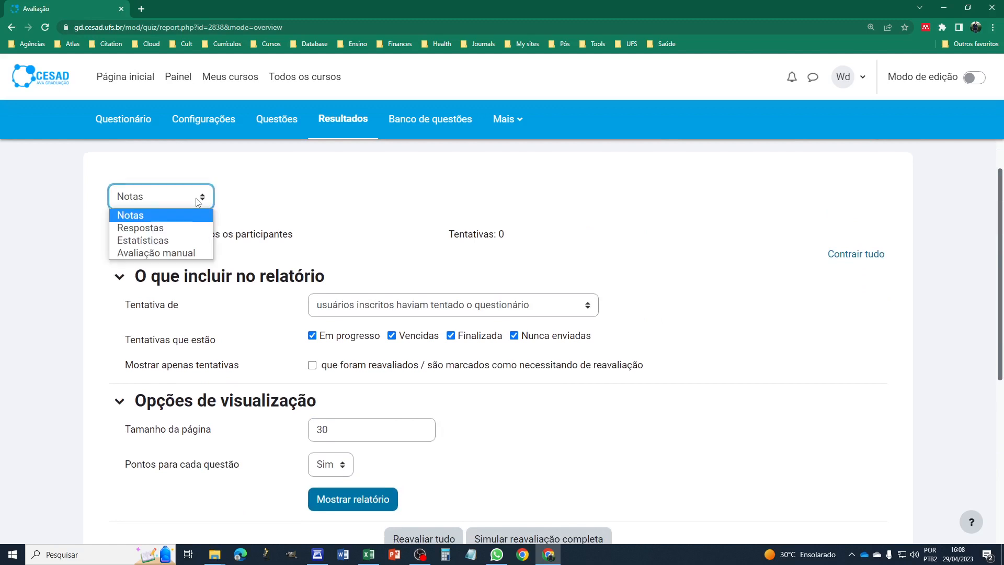
{"action": "left_click", "coordinate": [180, 228]}
{"action": "scroll", "coordinate": [664, 285], "scroll_direction": "down", "scroll_amount": 5}
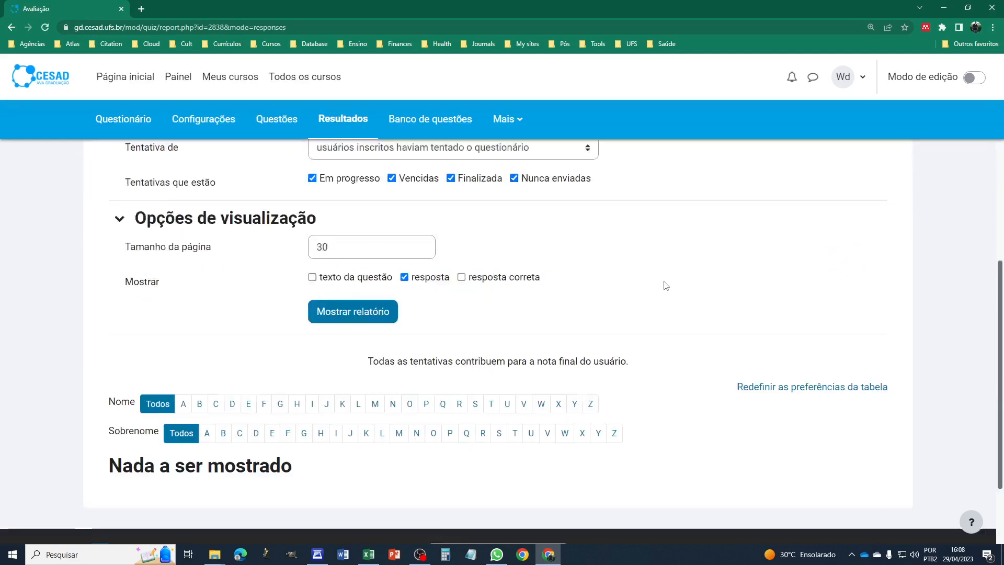
{"action": "scroll", "coordinate": [664, 285], "scroll_direction": "up", "scroll_amount": 4}
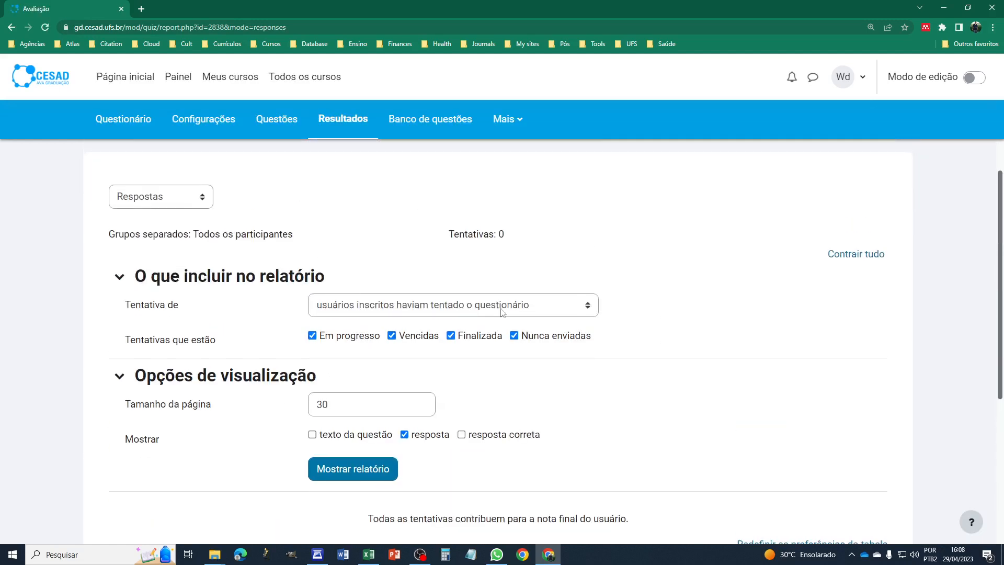
{"action": "scroll", "coordinate": [437, 217], "scroll_direction": "up", "scroll_amount": 1}
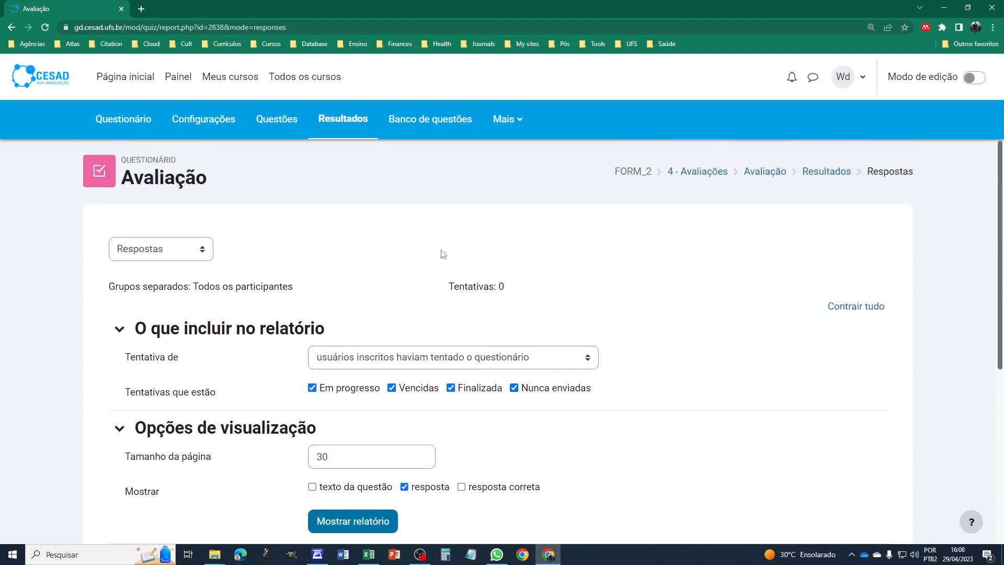
Step: Return to the quiz's main page, then go back to the Treinamento Moodle course and open section 4 - Avaliações
{"action": "left_click", "coordinate": [125, 121]}
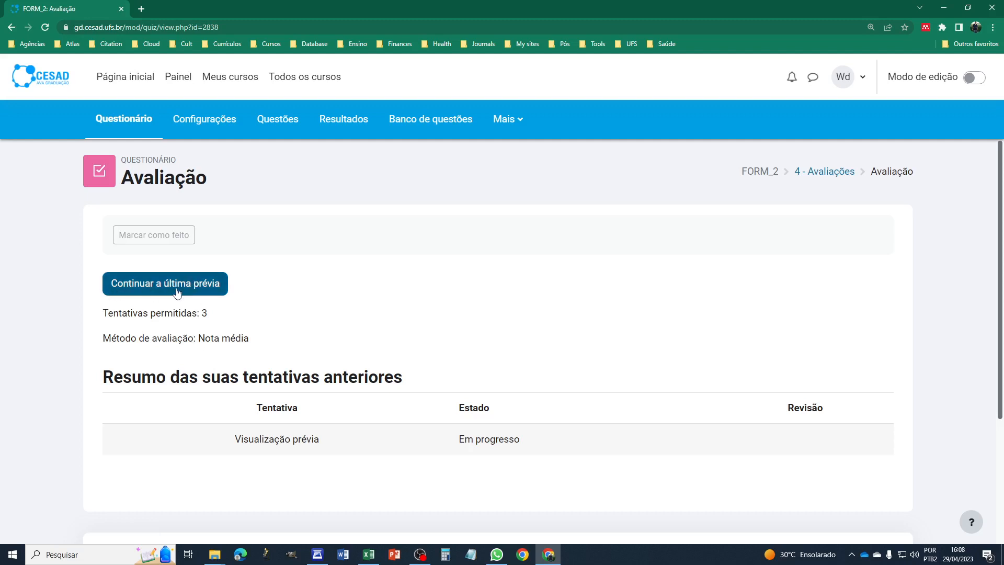
{"action": "left_click", "coordinate": [131, 82]}
{"action": "left_click", "coordinate": [141, 226]}
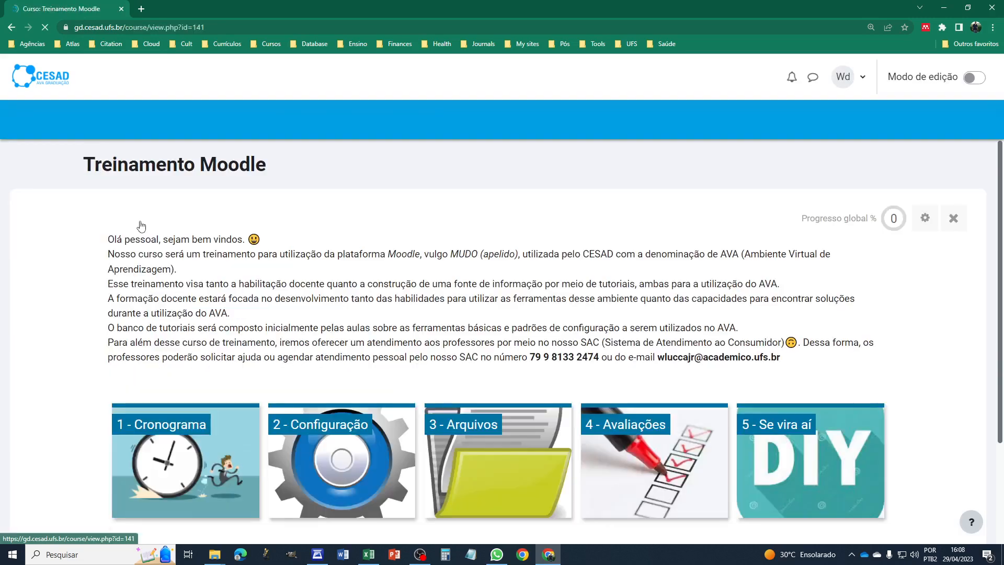
{"action": "left_click", "coordinate": [633, 342]}
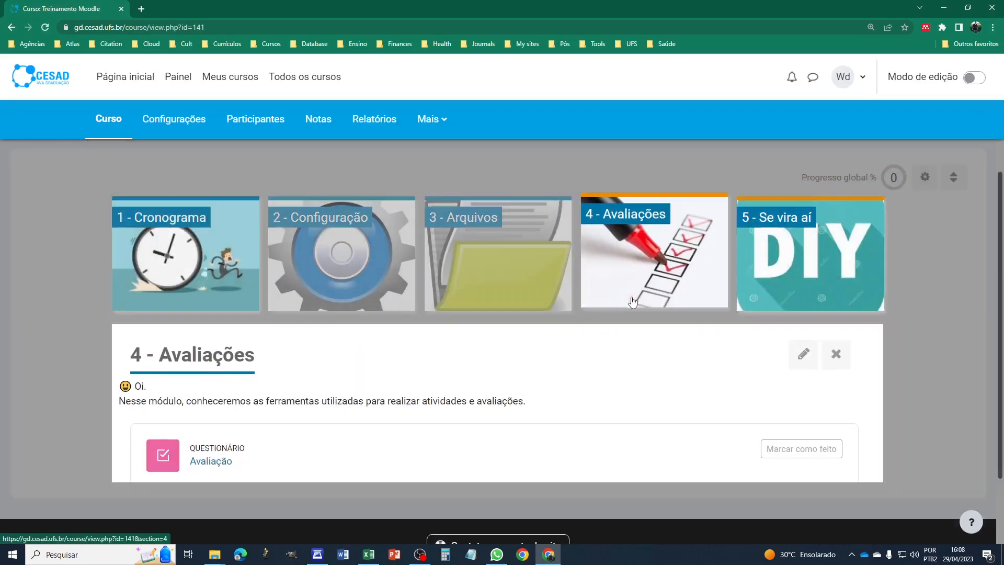
{"action": "left_click", "coordinate": [633, 302]}
{"action": "left_click", "coordinate": [662, 315]}
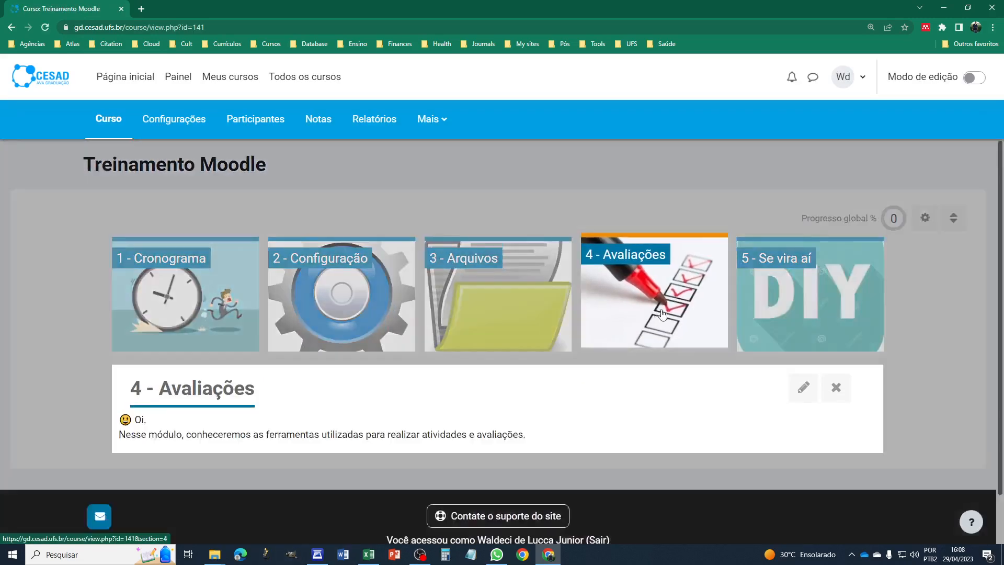